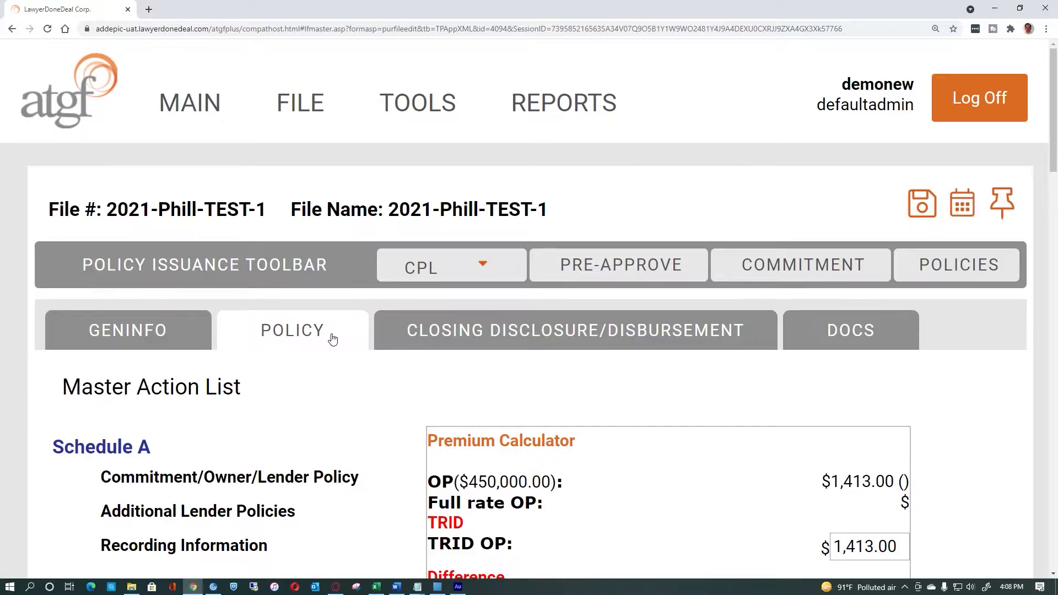
Open the Commitment/Owner/Lender Policy details under Schedule A of the Master Action List.
scroll(333, 338, "down", 1)
scroll(330, 338, "down", 1)
scroll(329, 338, "up", 1)
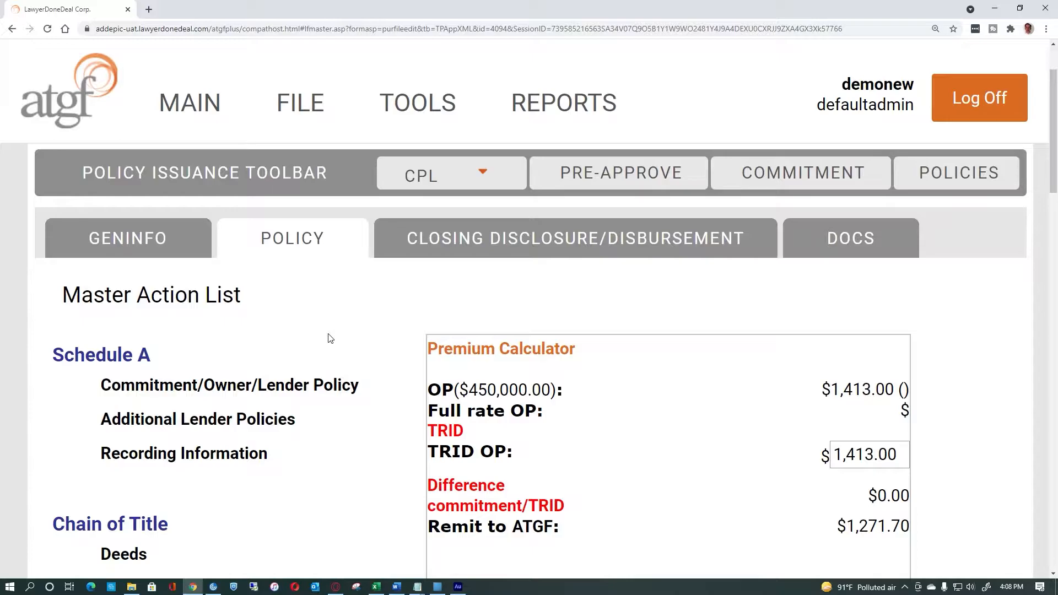
scroll(330, 339, "down", 1)
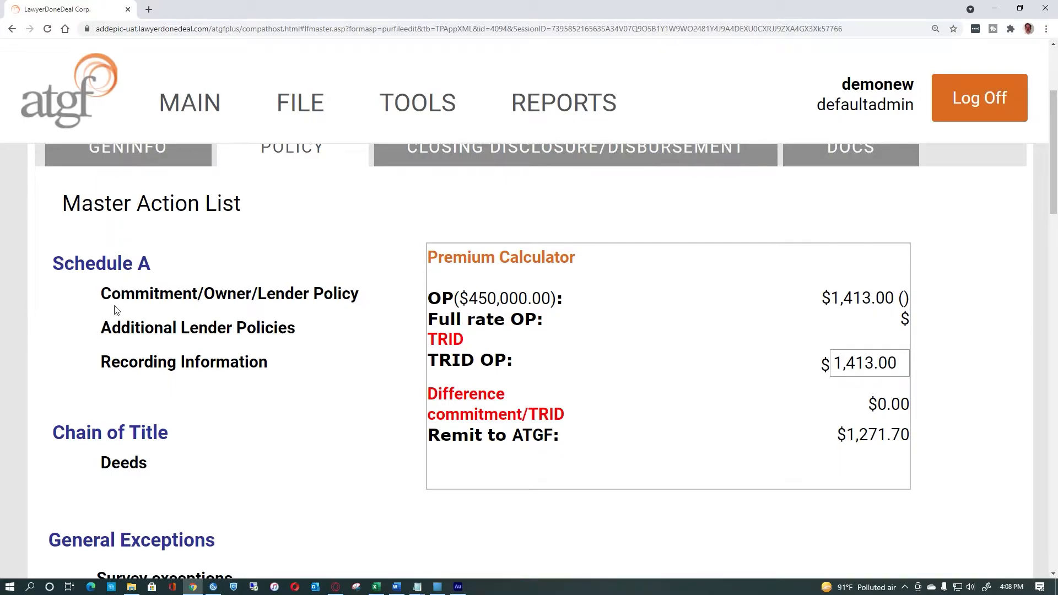
left_click(189, 310)
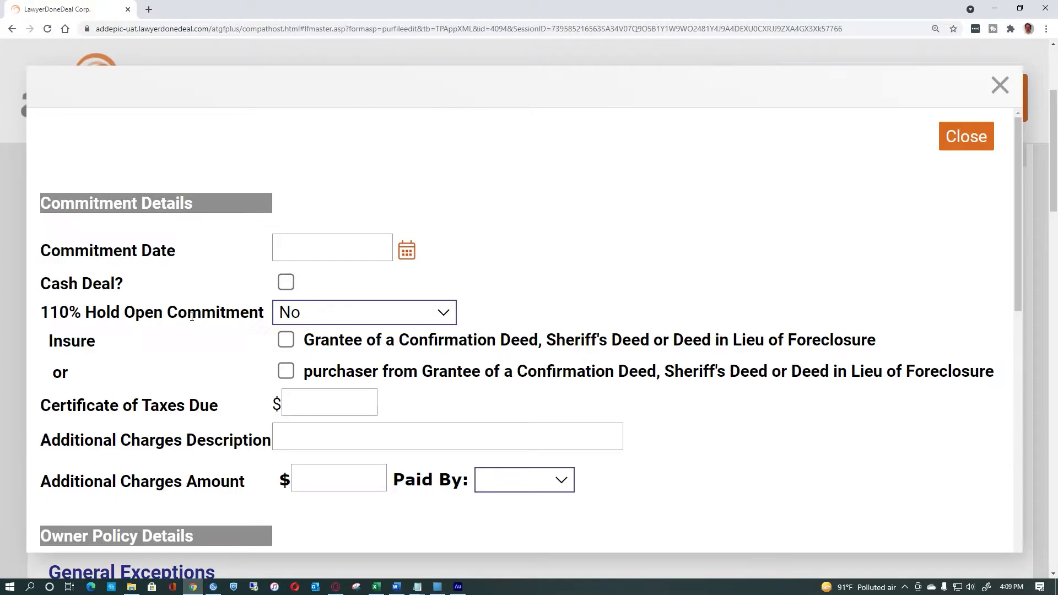
Set the commitment date to 8/1/2021 in the commitment details.
left_click(309, 251)
type("8/")
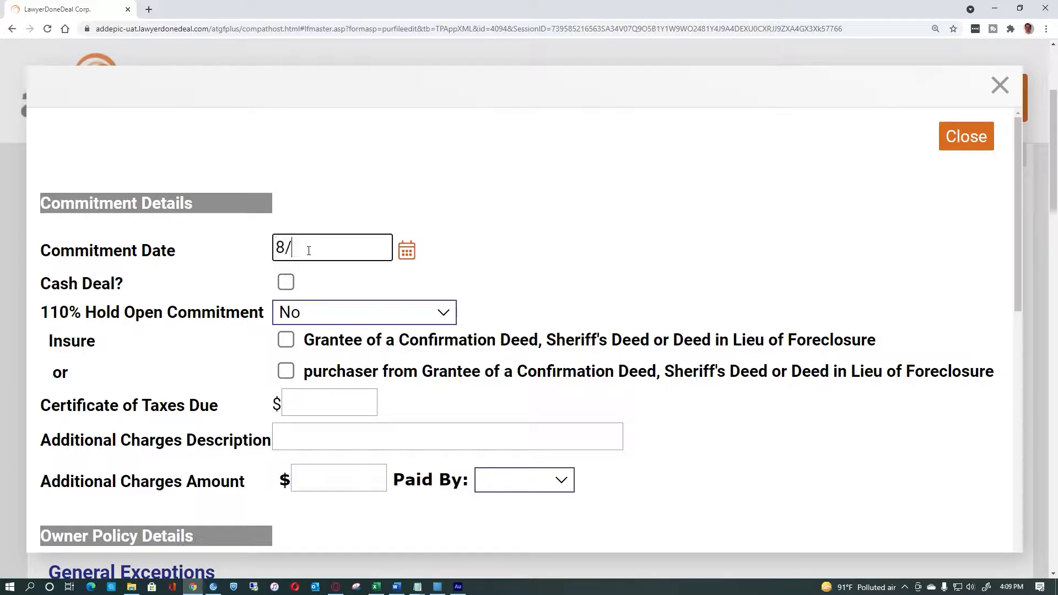
type("1/2021")
key("Tab")
key("Tab")
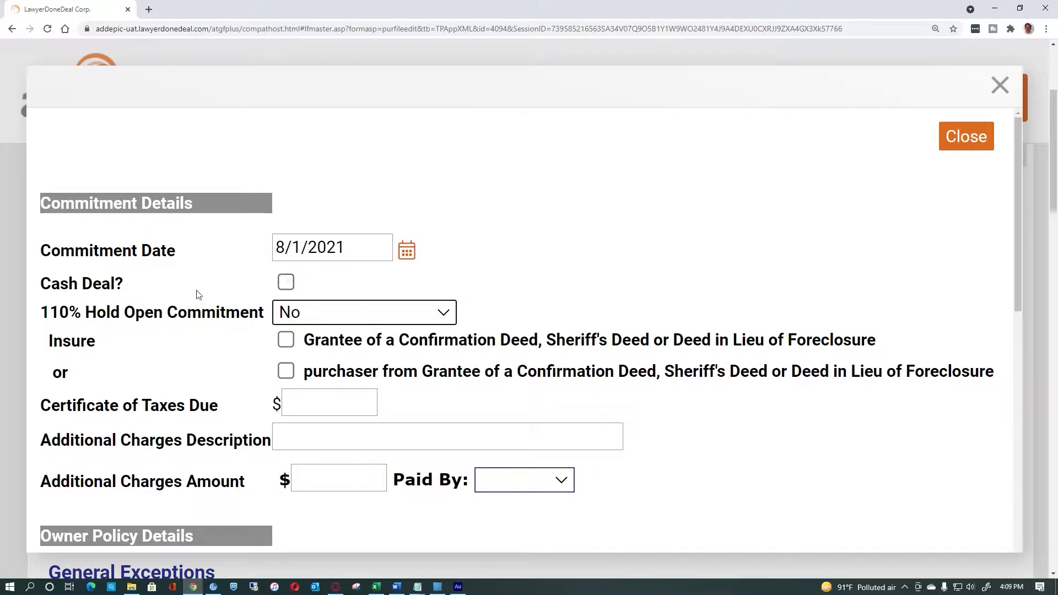
left_click(647, 272)
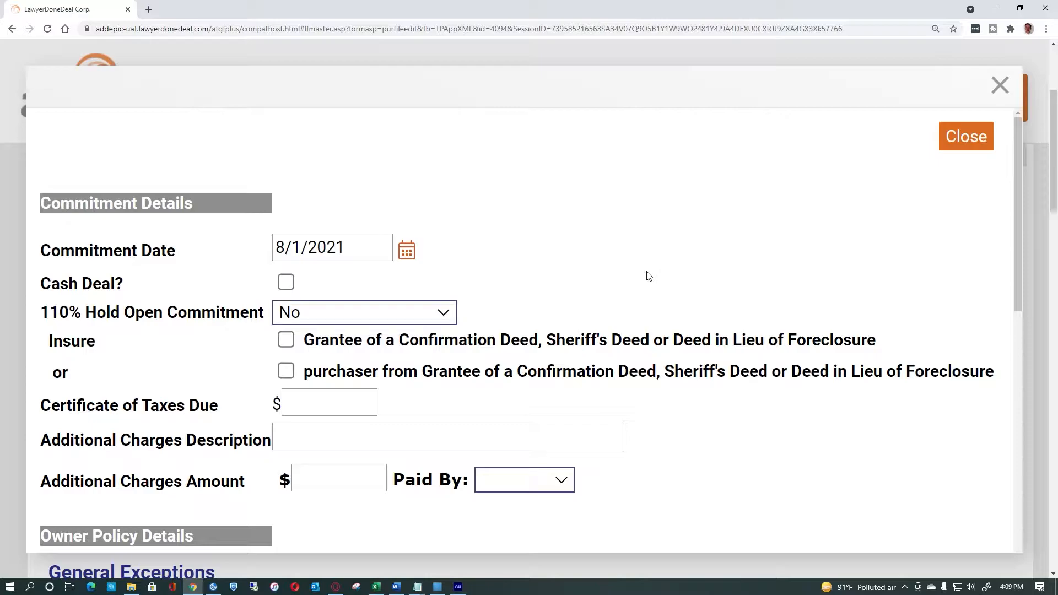
Set the Certificate of Taxes Due to $25.00 and accept overwriting the calculated value.
scroll(647, 276, "down", 2)
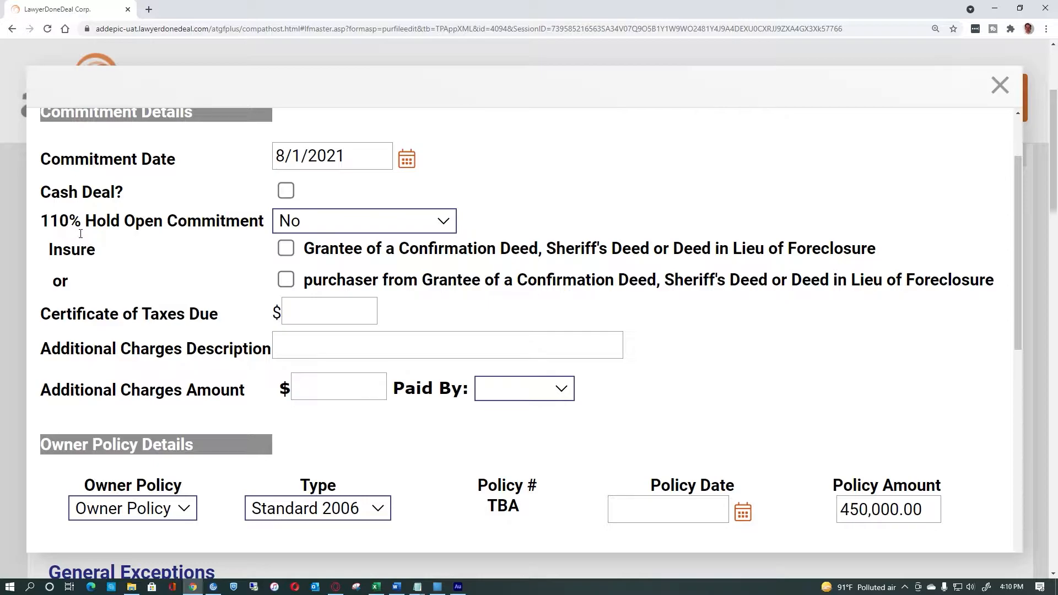
left_click(306, 315)
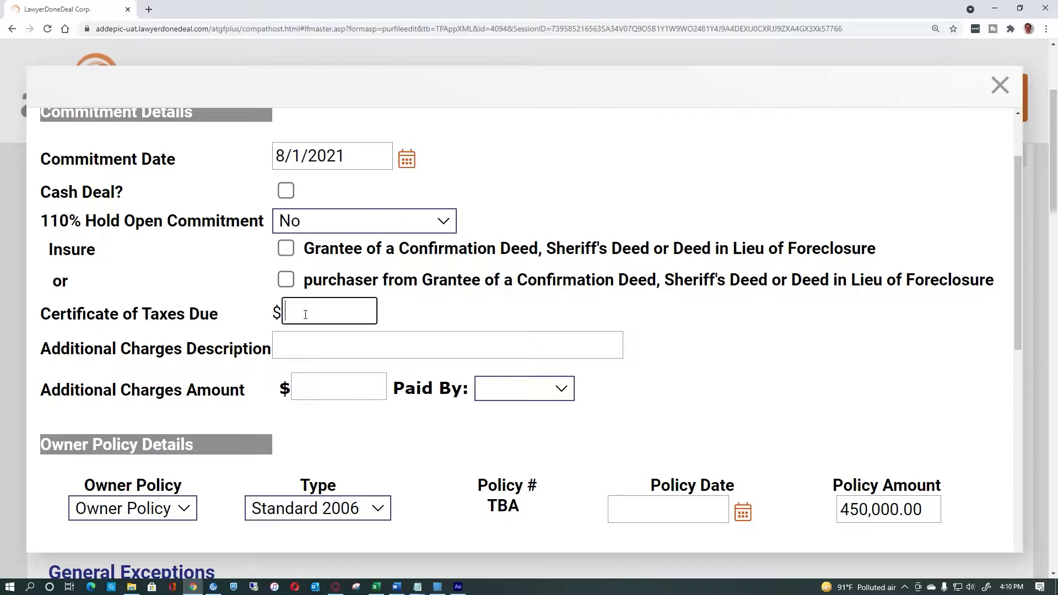
type("25.00")
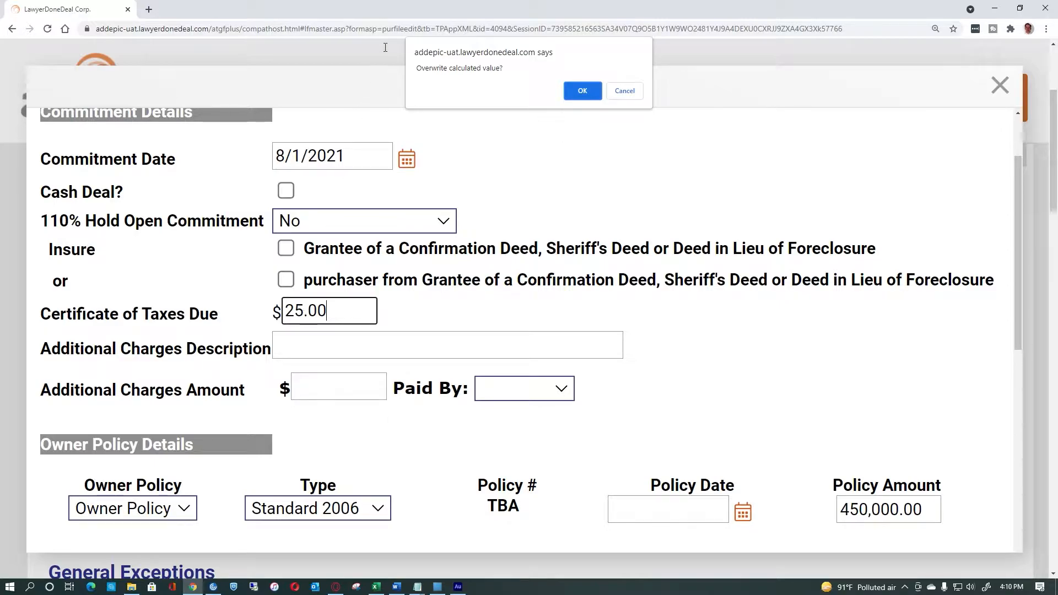
left_click(577, 95)
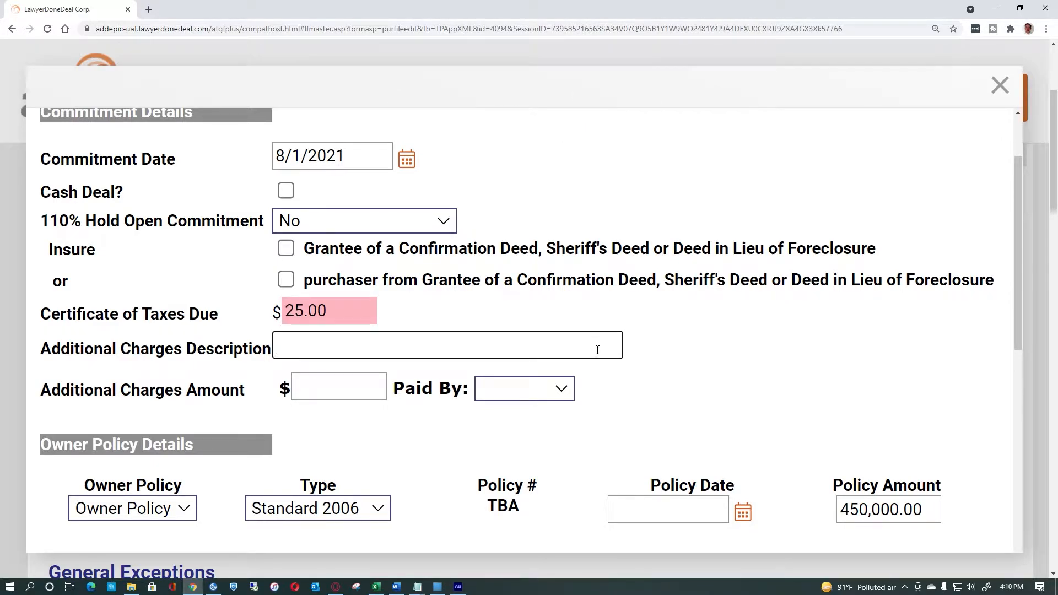
Enter 0.00 as the additional charges amount, leaving its description empty.
scroll(598, 346, "down", 1)
scroll(599, 346, "down", 1)
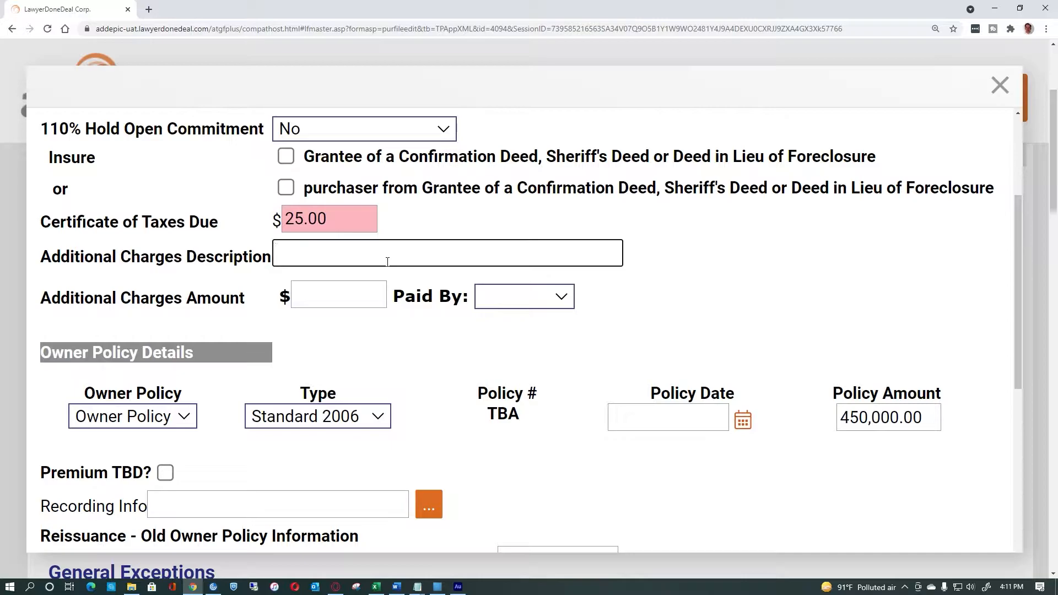
left_click(343, 298)
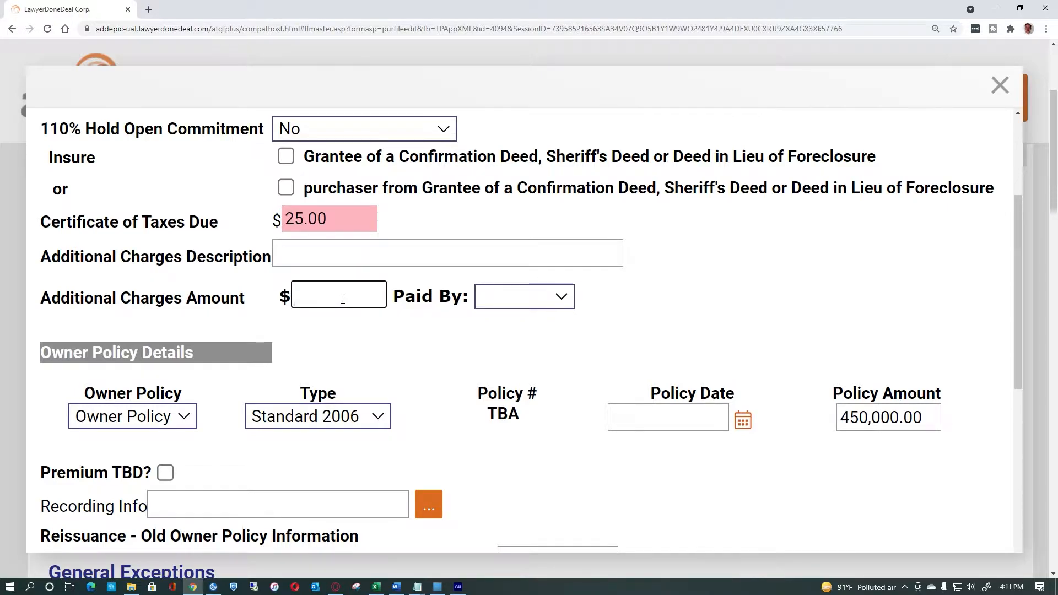
type("0..")
key("BackSpace")
type("0")
key("Tab")
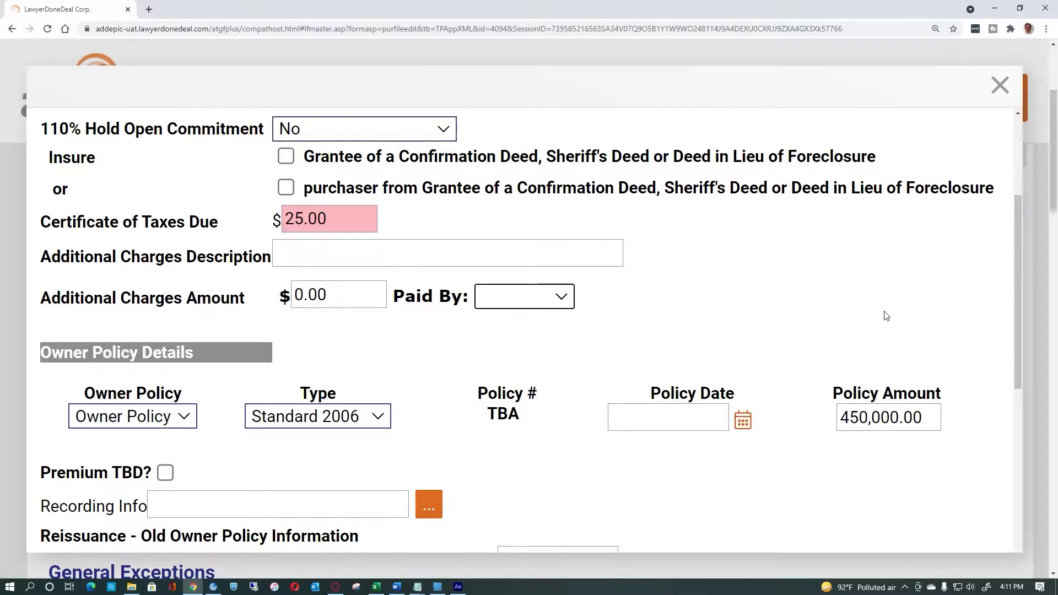
Examine the owner policy choices, the policy type and the policy date in the owner policy details.
scroll(886, 315, "down", 2)
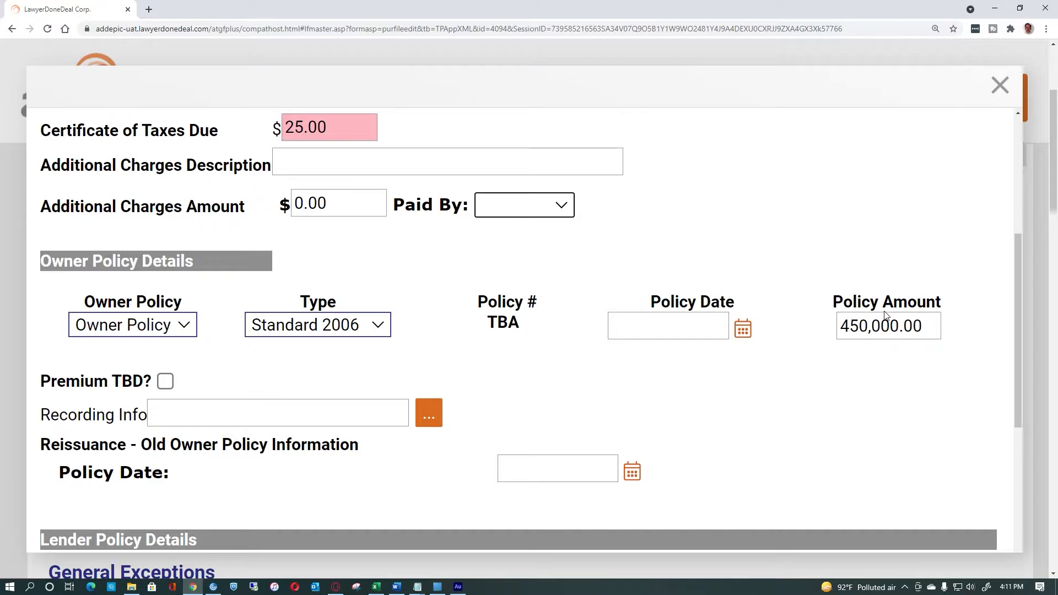
left_click(373, 327)
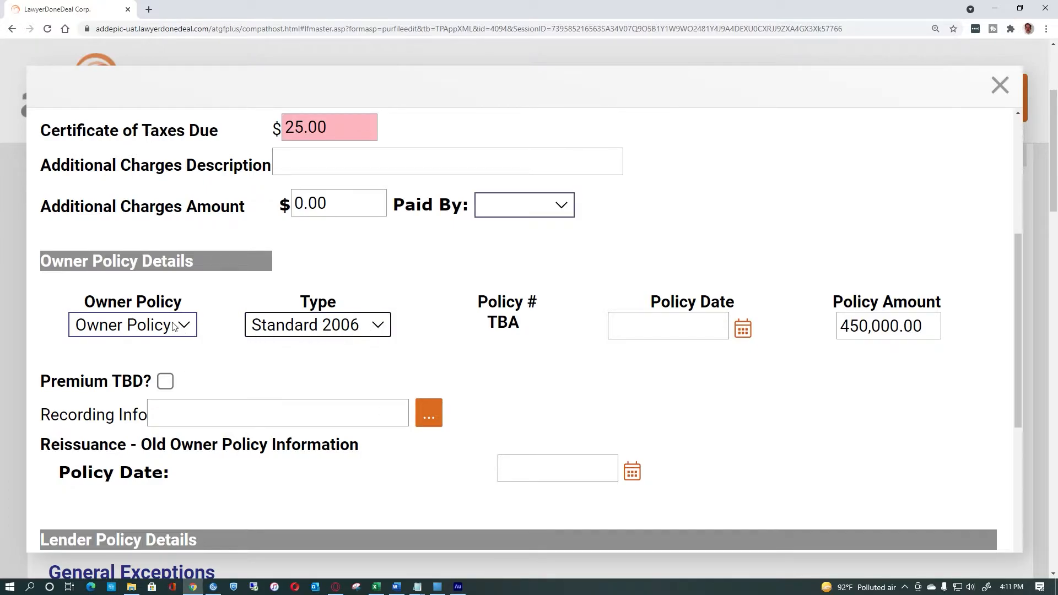
left_click(188, 329)
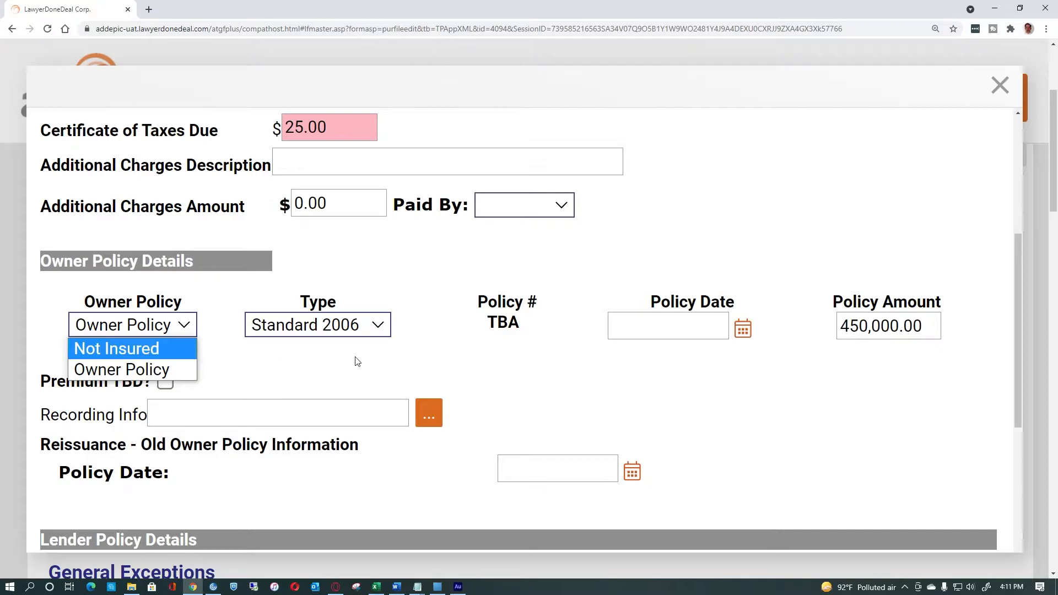
left_click(538, 368)
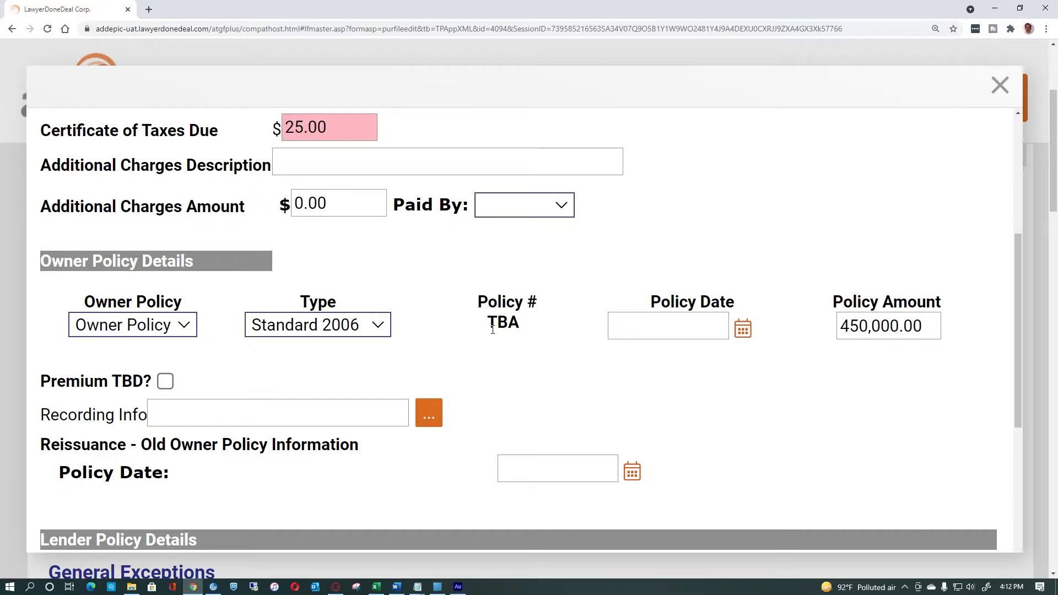
left_click(645, 327)
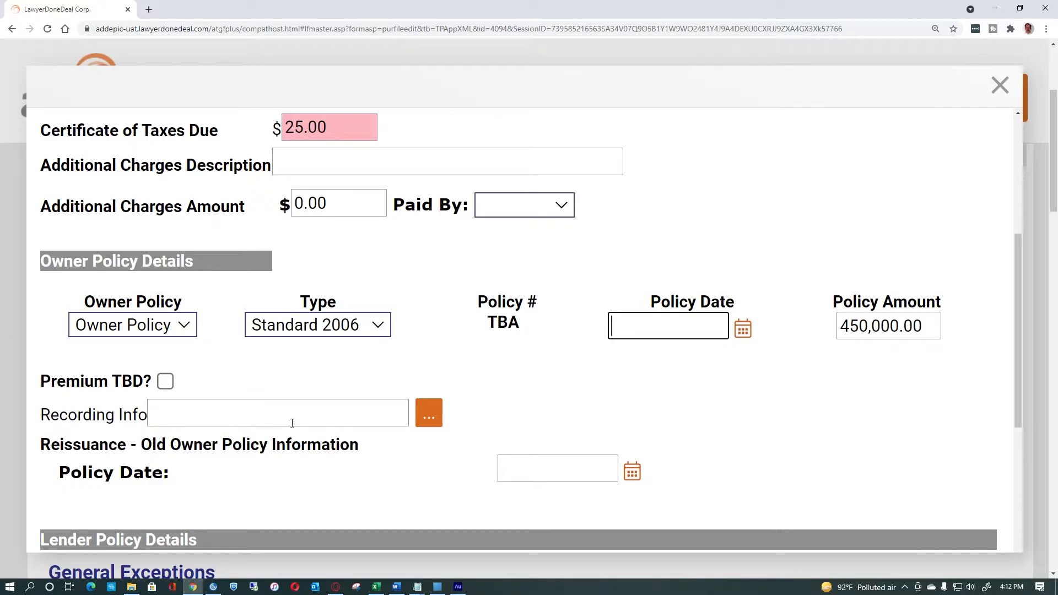
Fill the owner policy's recording info with the Special Warranty Deed entry and shorten it to "the Warranty Deed".
left_click(430, 420)
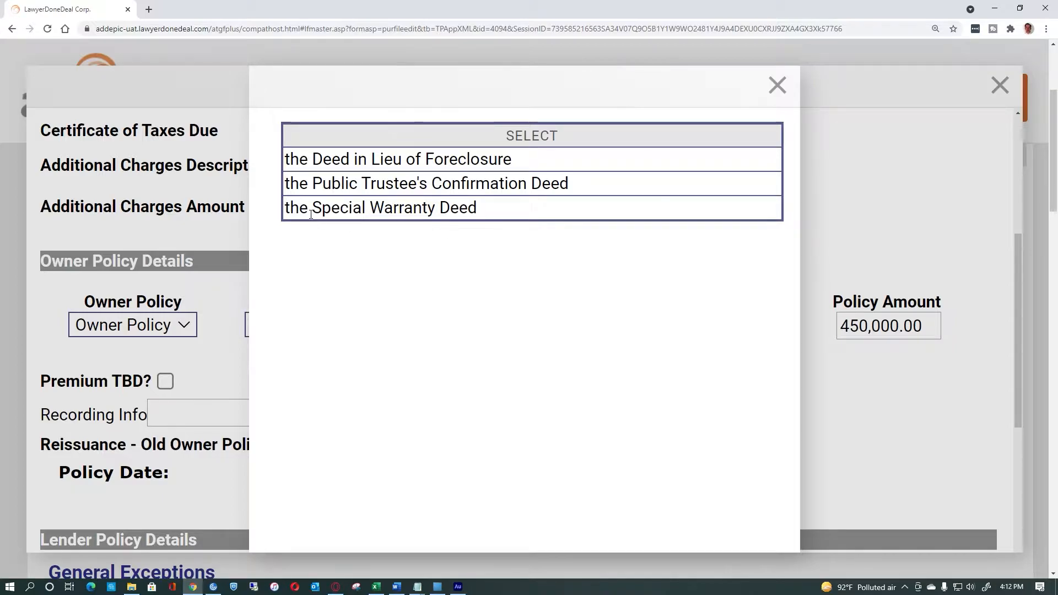
left_click(409, 215)
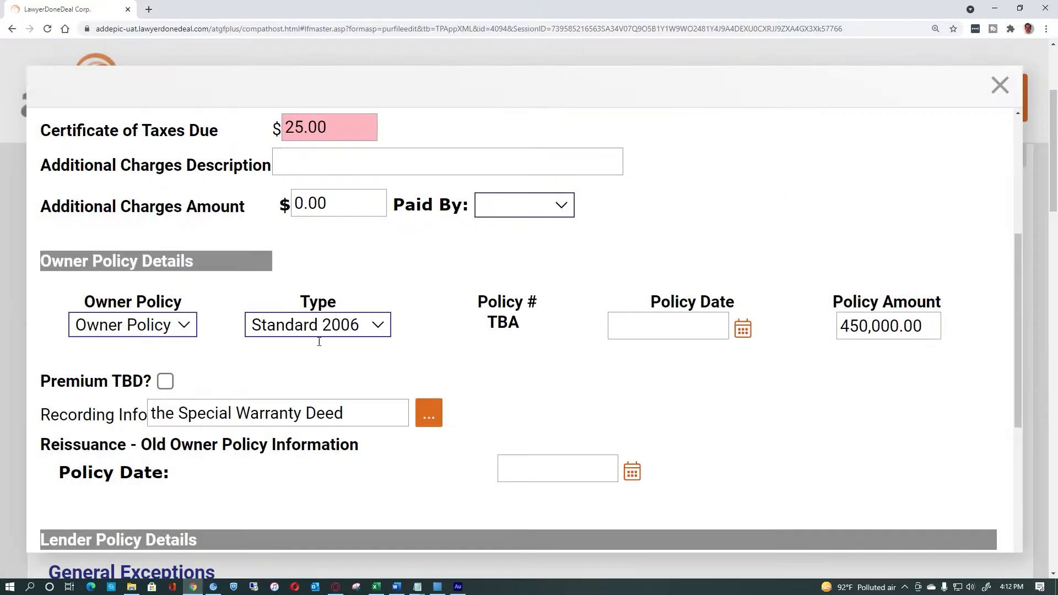
double_click(208, 418)
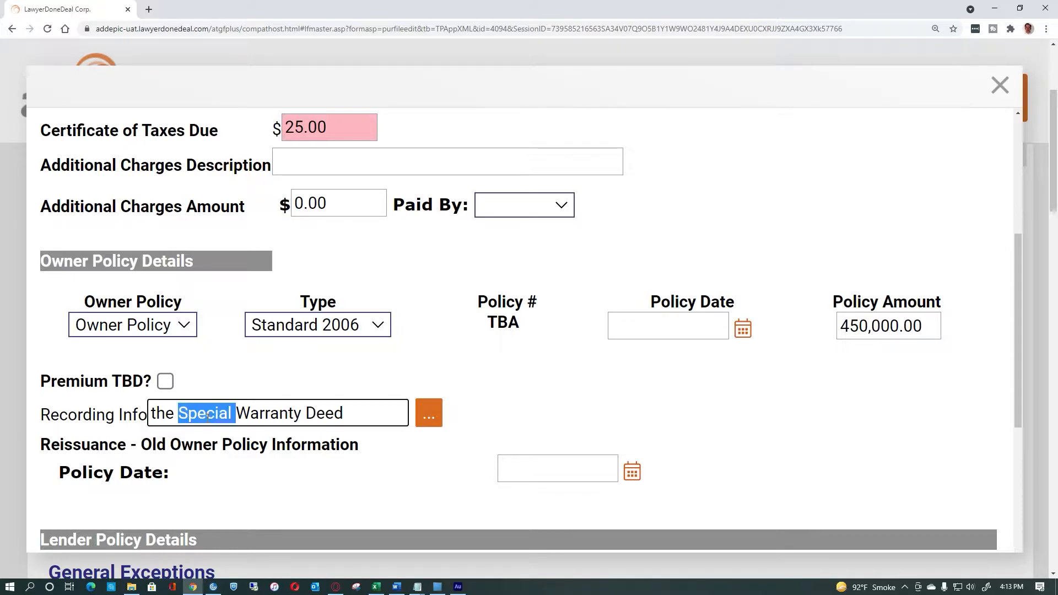
key("Delete")
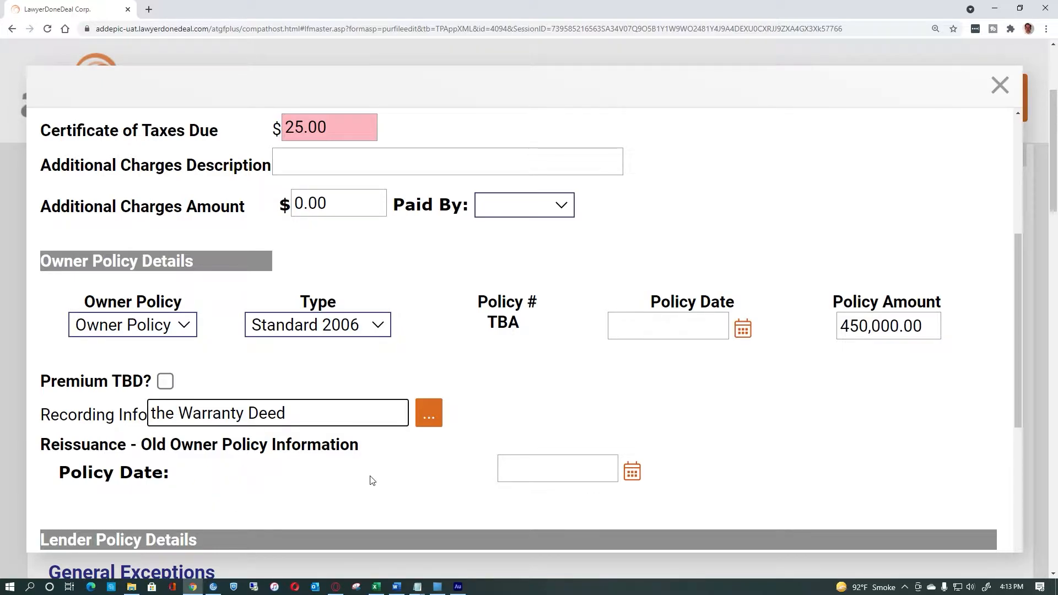
left_click(553, 475)
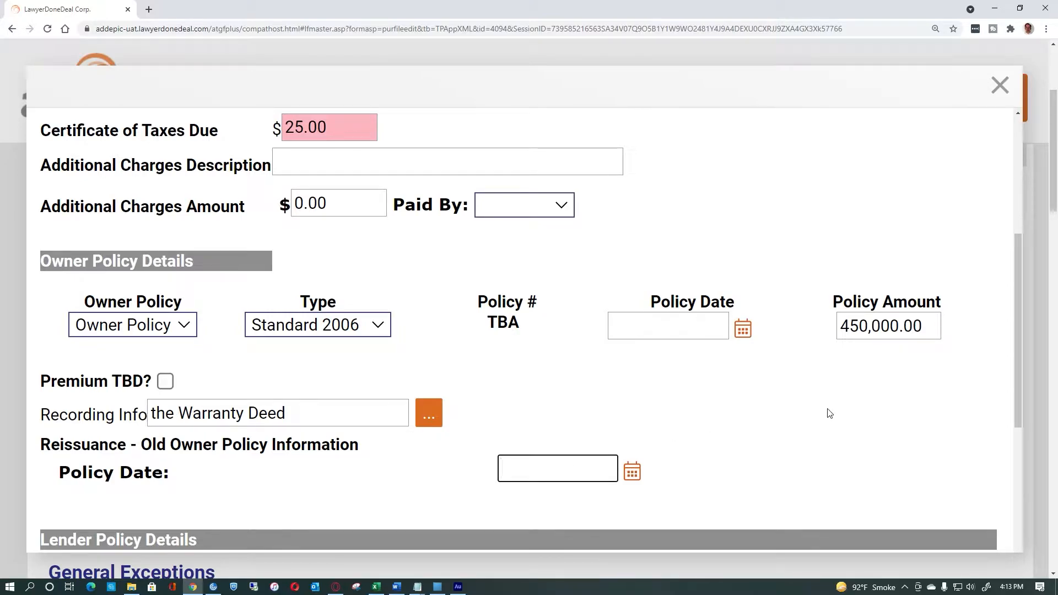
Choose Mortgagee as the policy and Standard 2006 as the other type in the lender policy details.
scroll(829, 413, "down", 1)
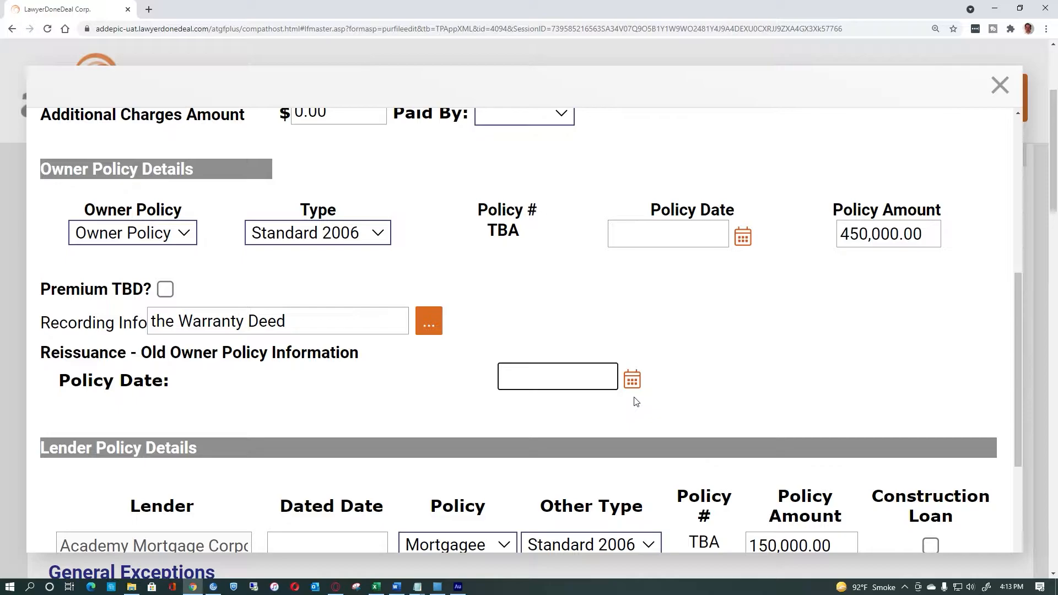
scroll(637, 401, "down", 3)
scroll(636, 401, "down", 1)
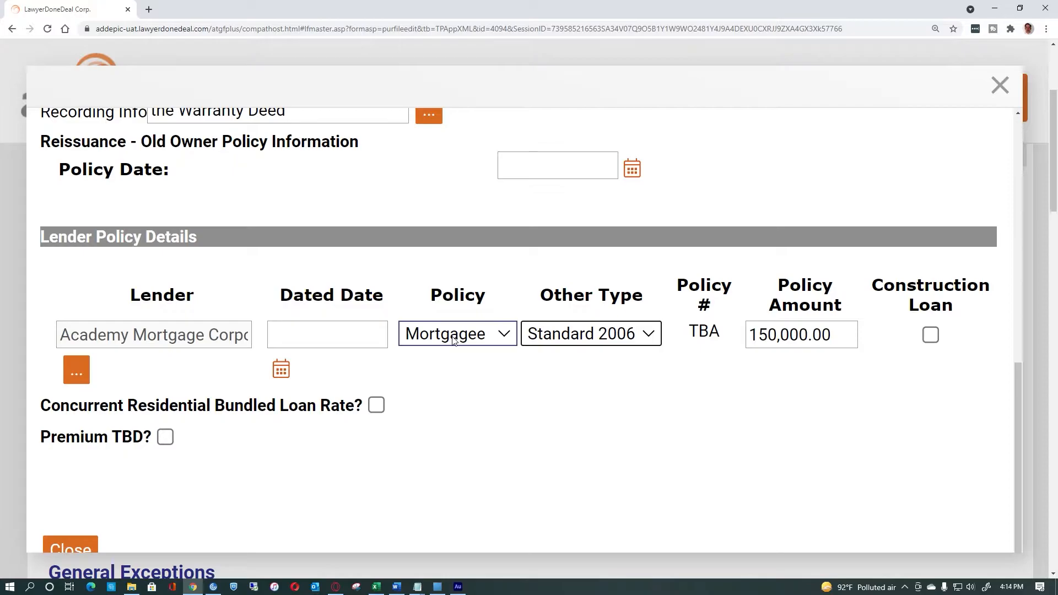
left_click(453, 339)
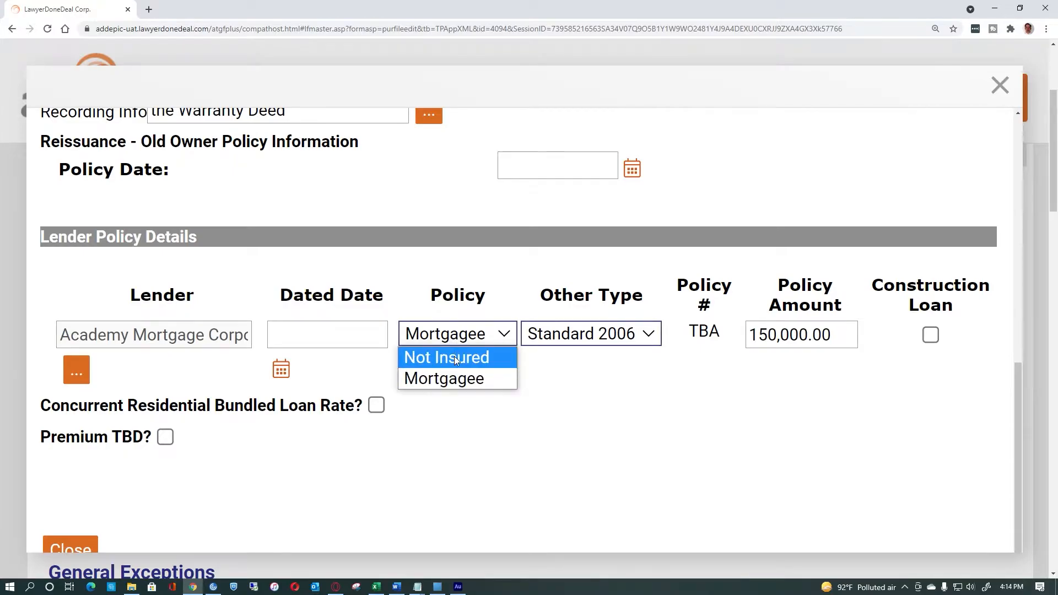
left_click(456, 378)
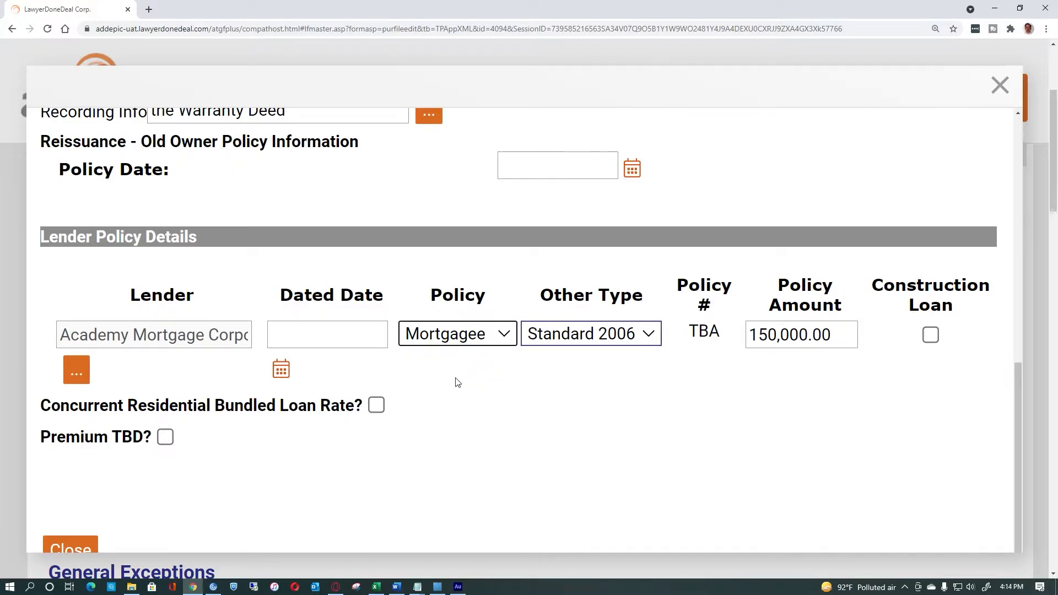
left_click(601, 338)
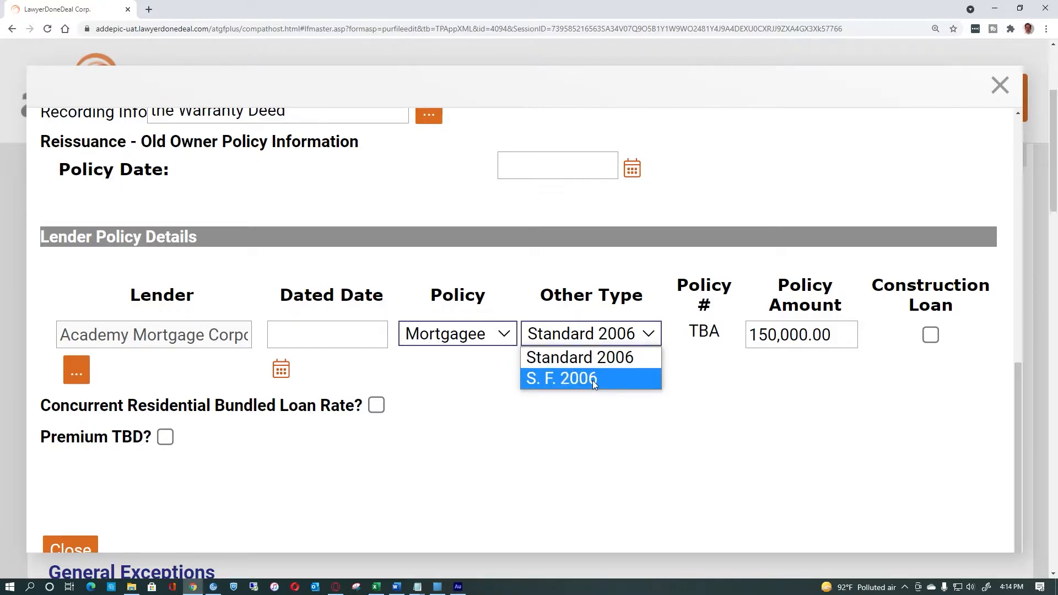
left_click(605, 367)
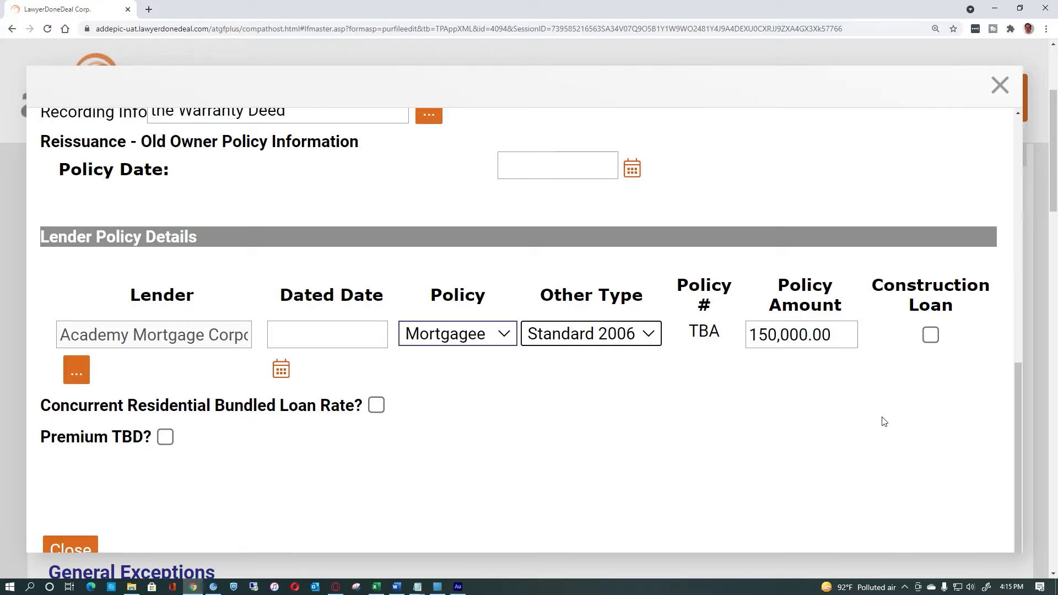
Try the construction loan option with No for permanent financing, Yes for insuring it when due and Yes for mechanic's lien coverage, and clear the option.
left_click(930, 337)
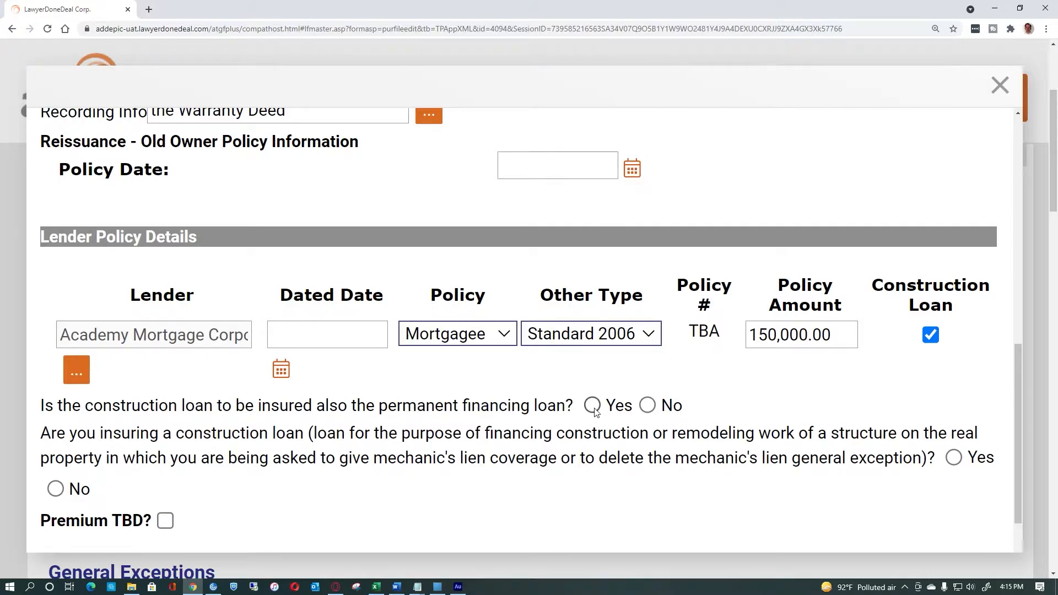
left_click(647, 406)
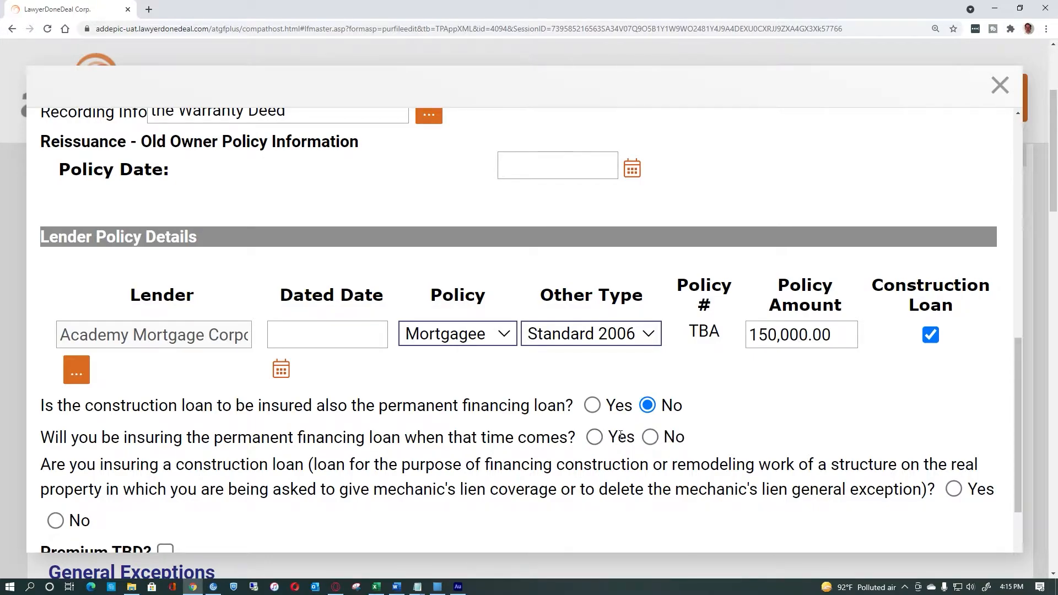
left_click(601, 437)
scroll(85, 386, "down", 2)
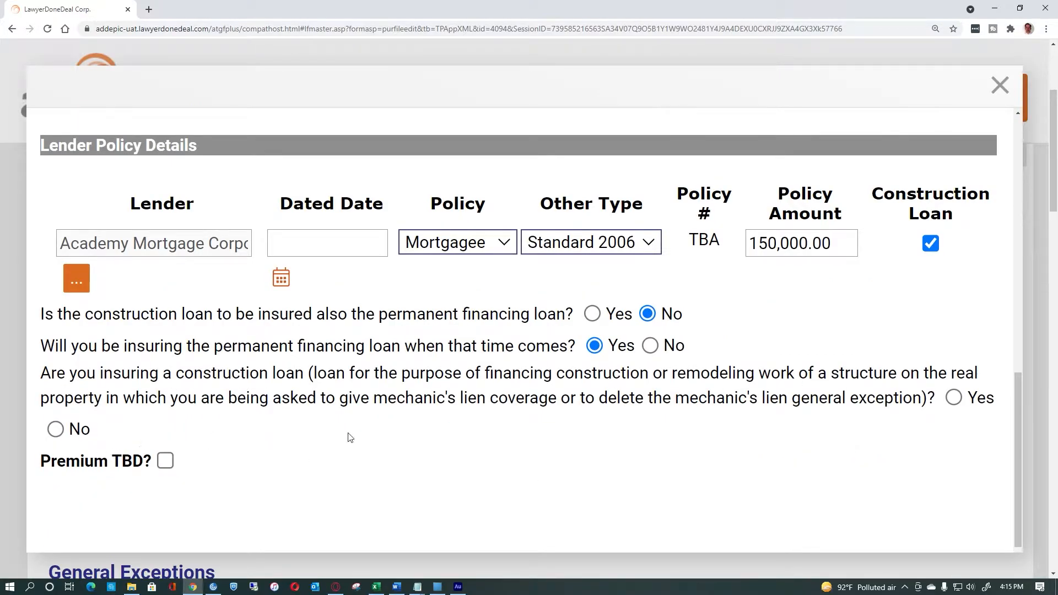
left_click(954, 398)
left_click(931, 243)
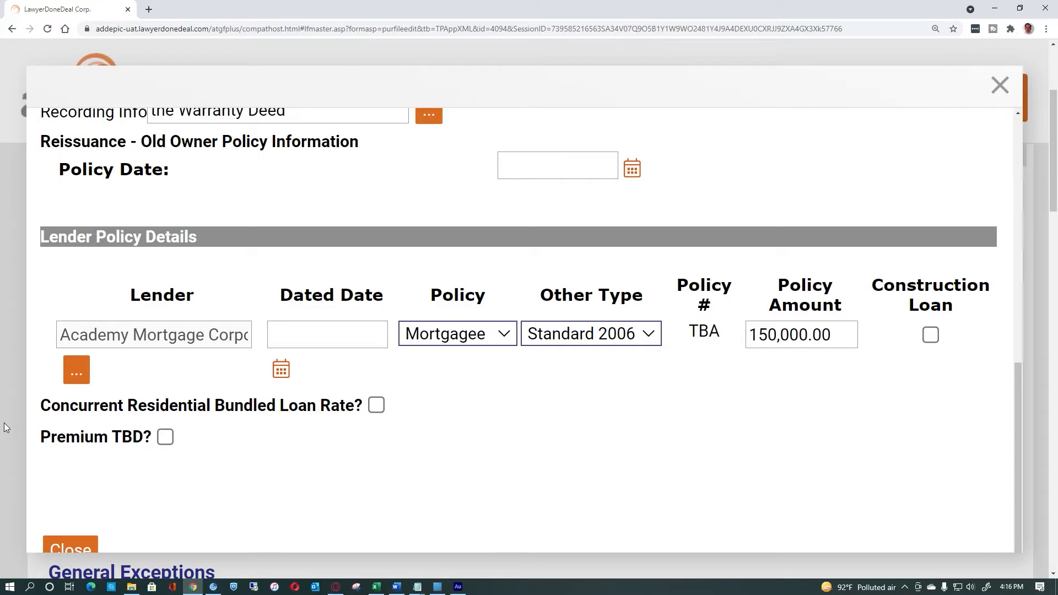
Enable the Concurrent Residential Bundled Loan Rate for the lender policy.
left_click(379, 411)
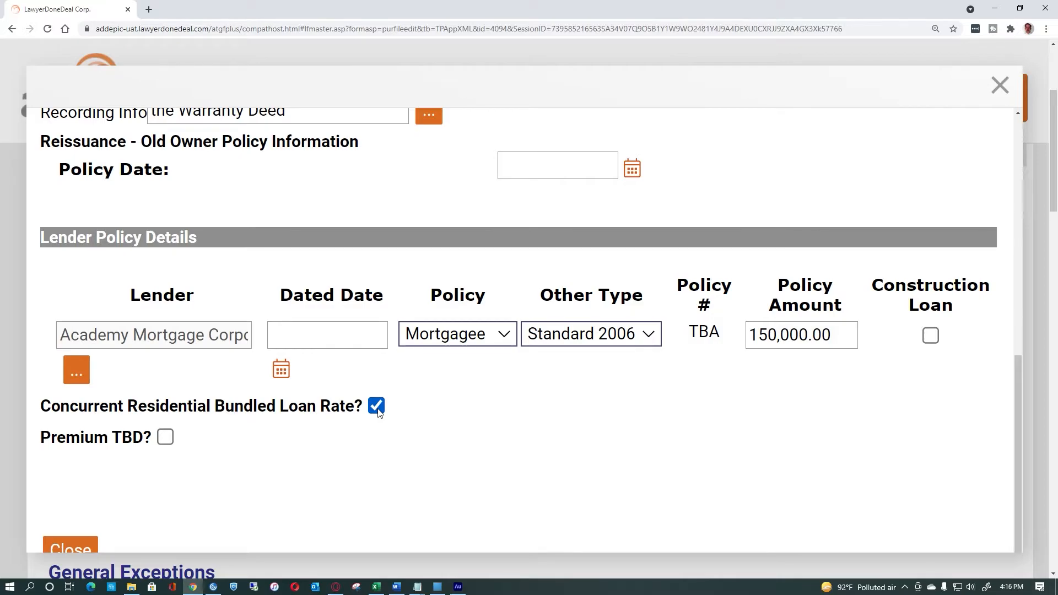
scroll(378, 412, "down", 2)
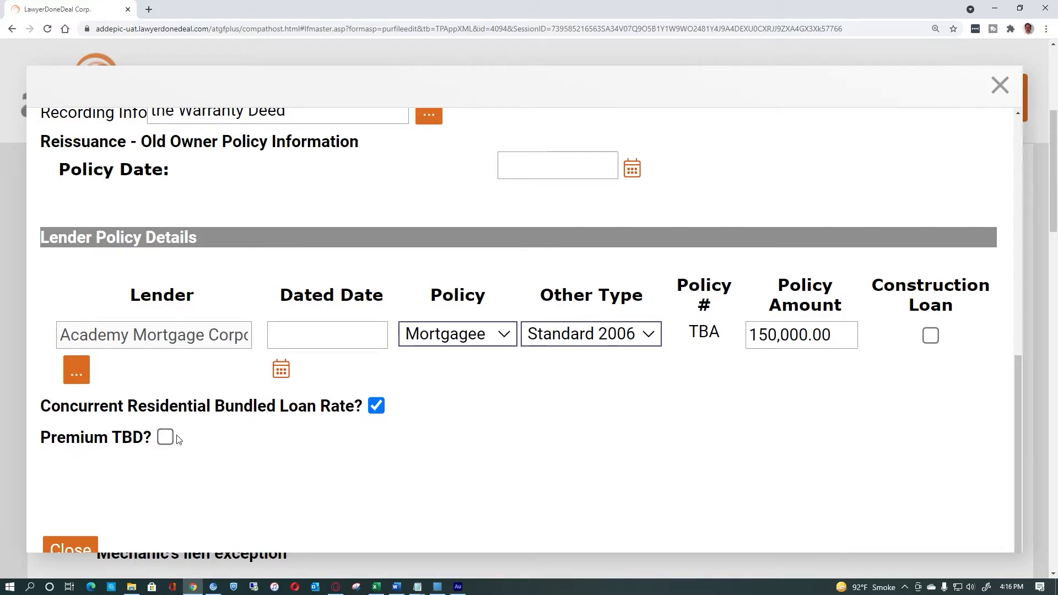
Close the main policy details and choose Mortgagee as the policy for Bank of America's 50,000.00 loan under the additional lender policies.
left_click(82, 543)
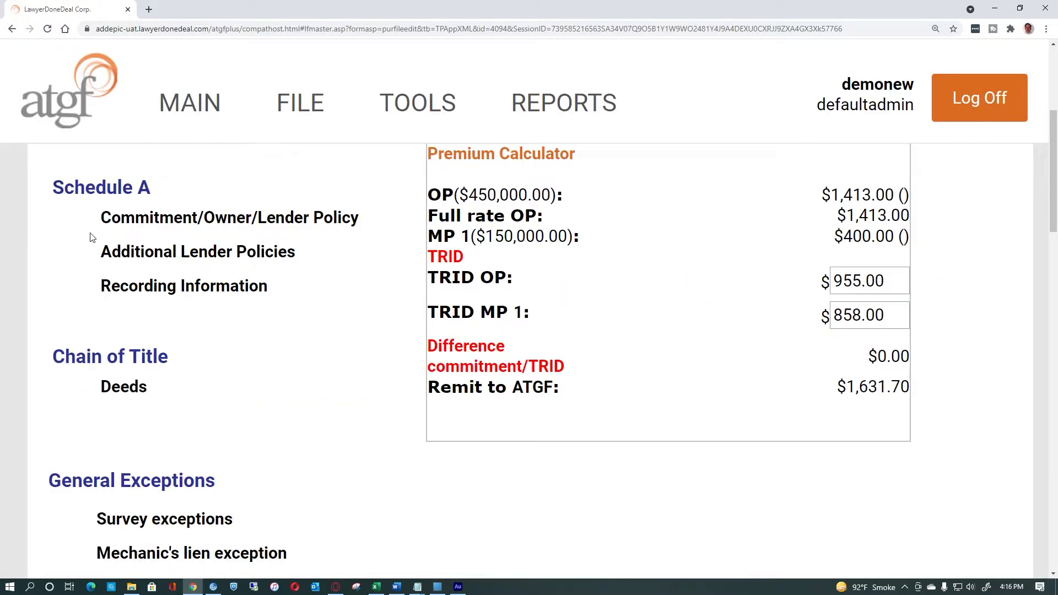
left_click(147, 257)
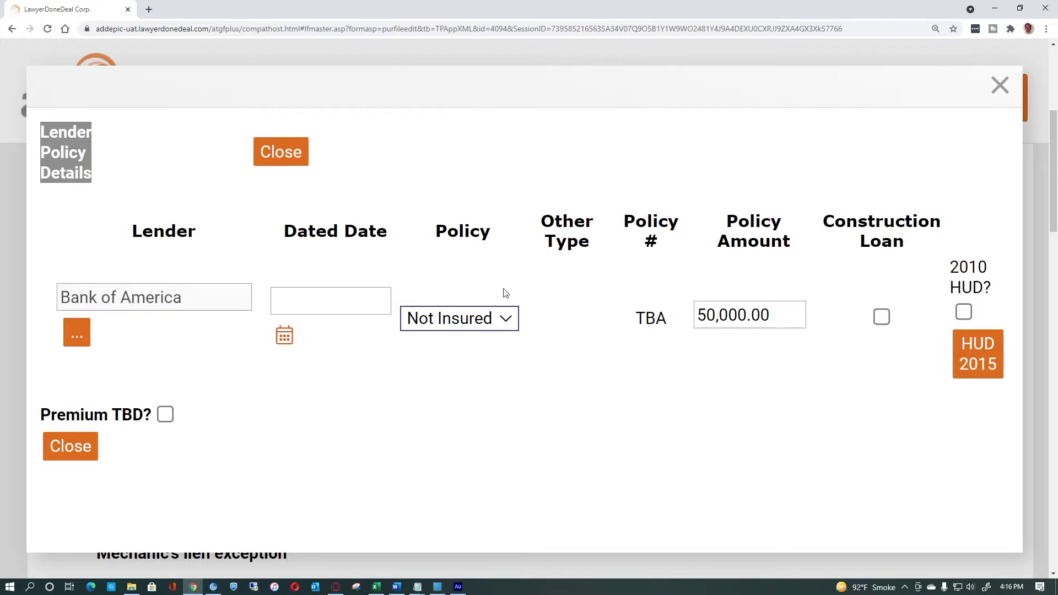
left_click(505, 320)
left_click(476, 363)
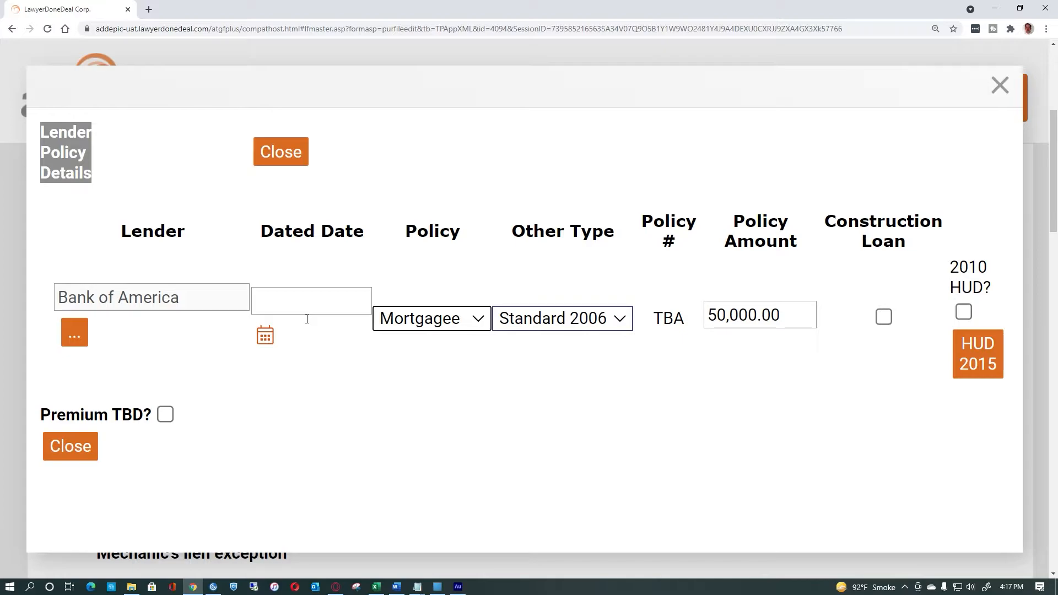
left_click(71, 451)
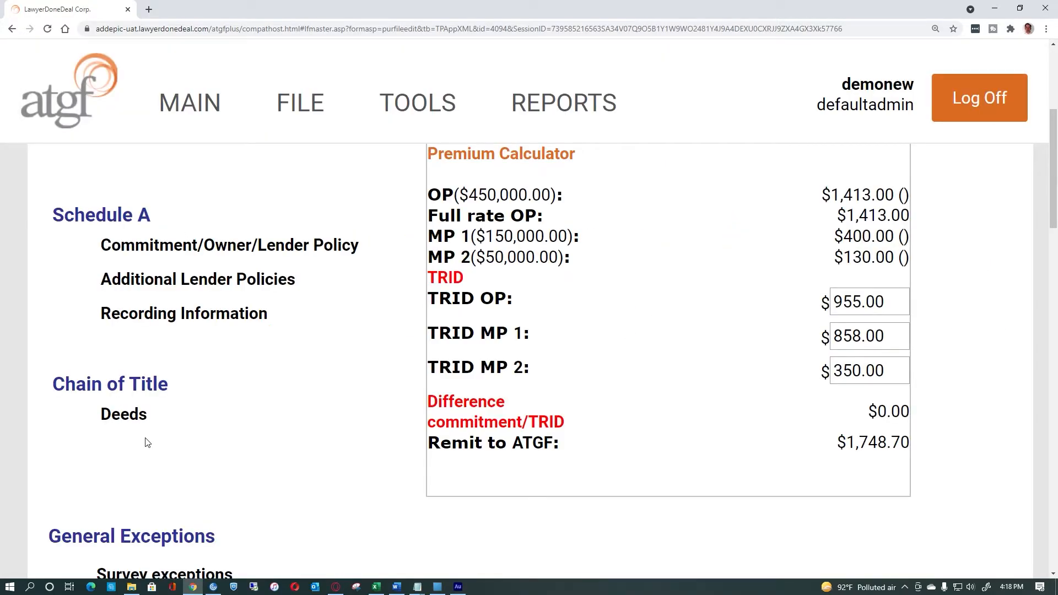
Open the chain of title deeds and enter Wells Fargo as grantor and ATGF as grantee.
left_click(135, 422)
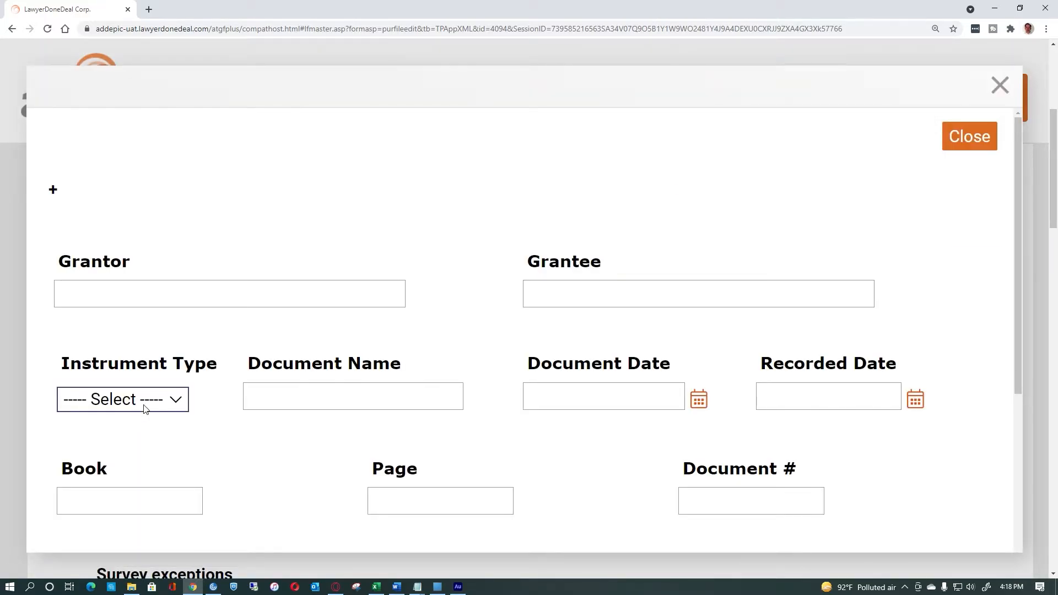
left_click(210, 304)
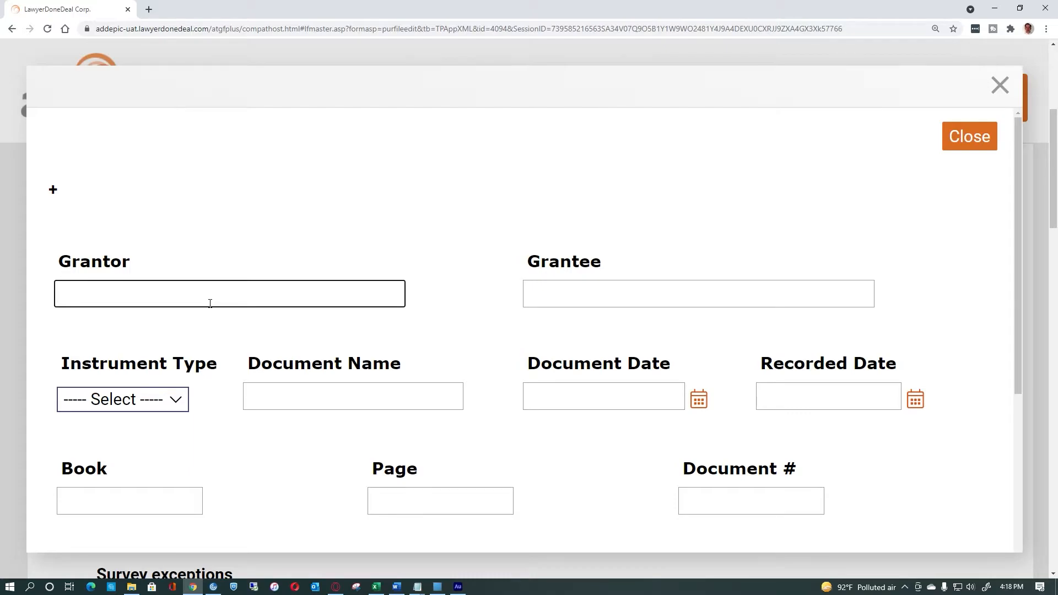
type("Wells Fargo")
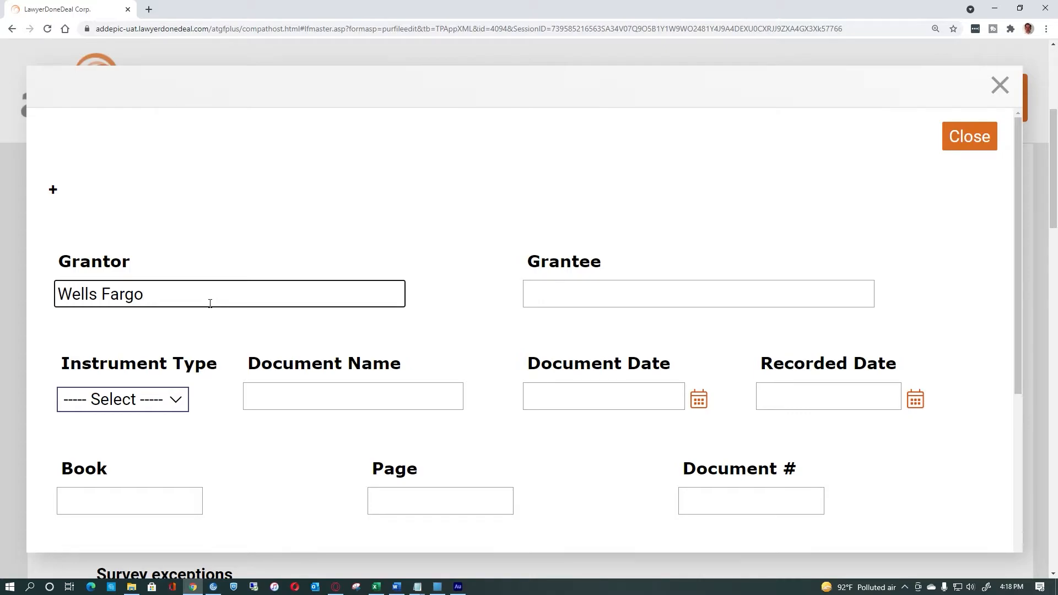
key("Tab")
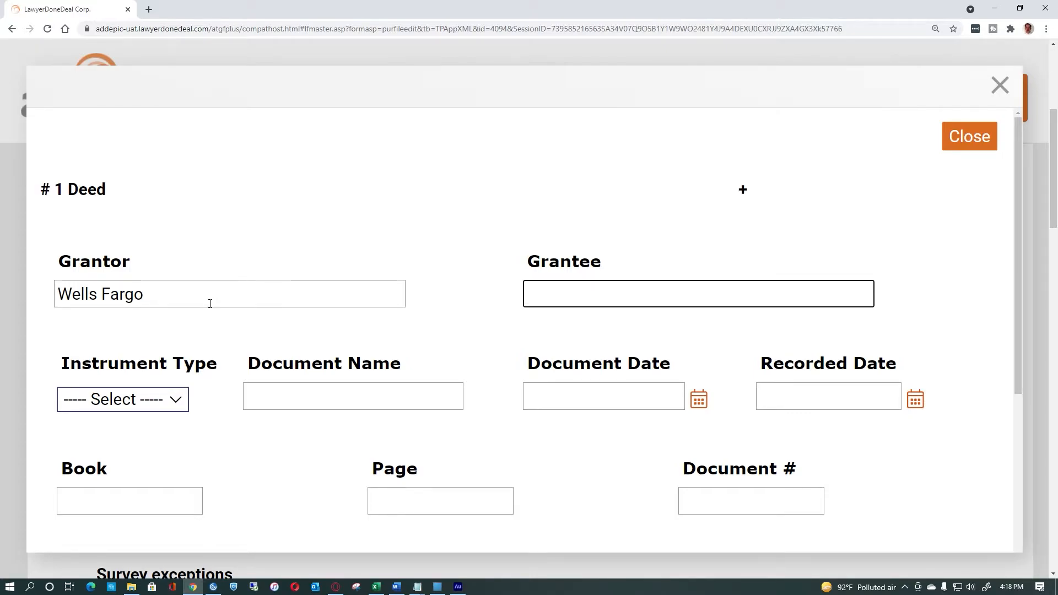
type("ATGF")
key("Tab")
Set the instrument type to Deed and overwrite the standard document name with "Special Warranty Deed".
left_click(165, 406)
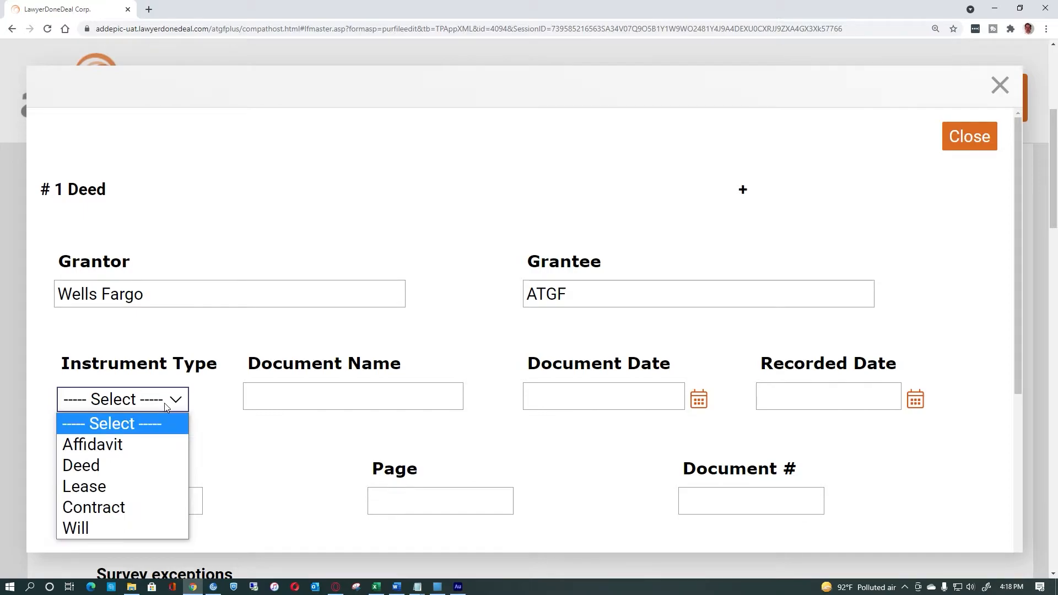
left_click(136, 465)
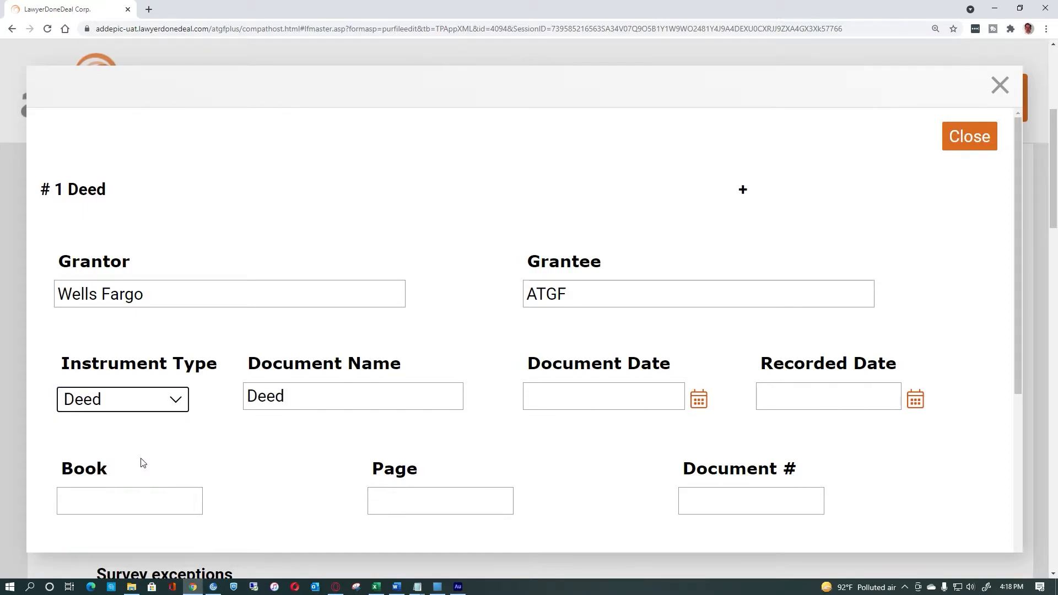
left_click(254, 408)
type("Special Warranty")
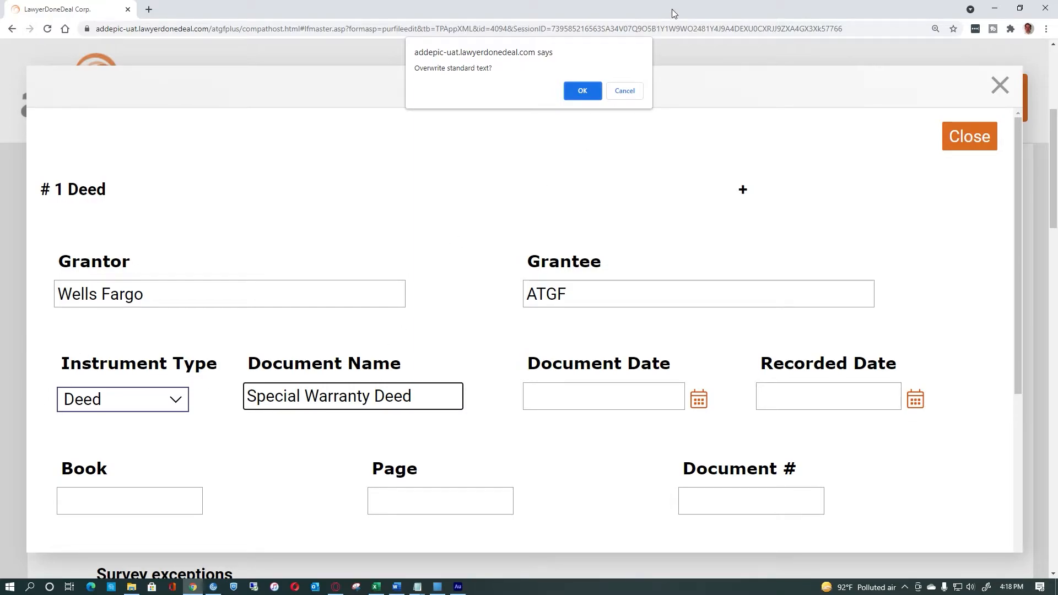
left_click(582, 95)
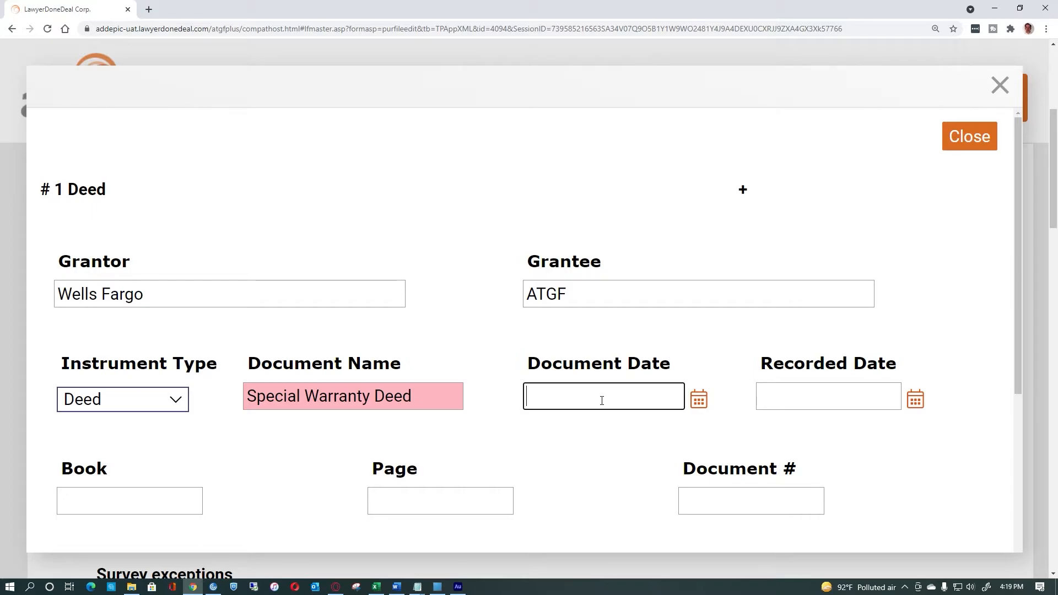
Set the deed's document date to 1/15/1998 and its recorded date to 1/20/1998.
type("1/15/1998")
key("Tab")
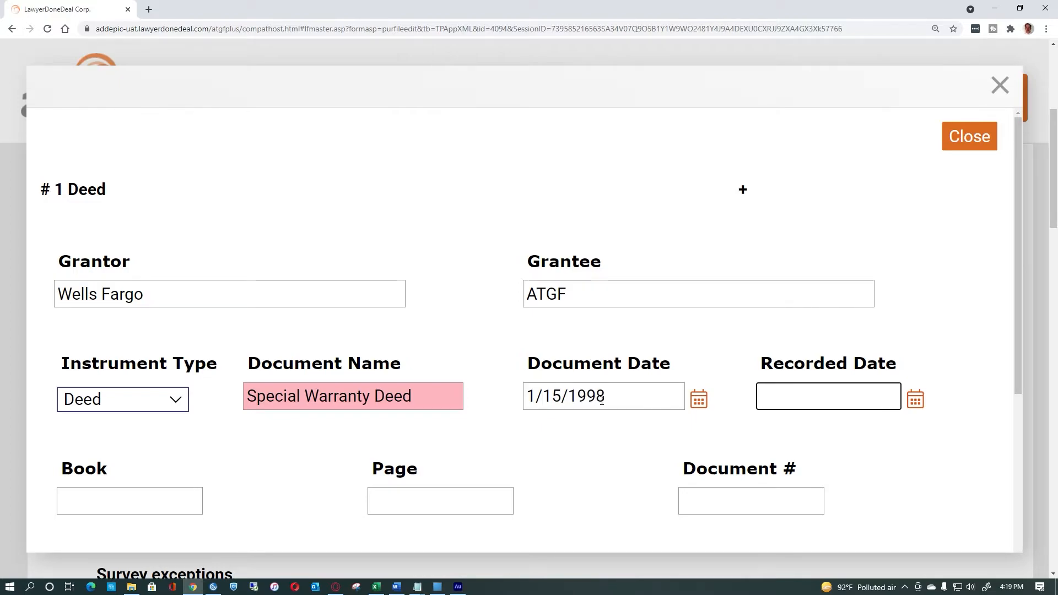
type("1/")
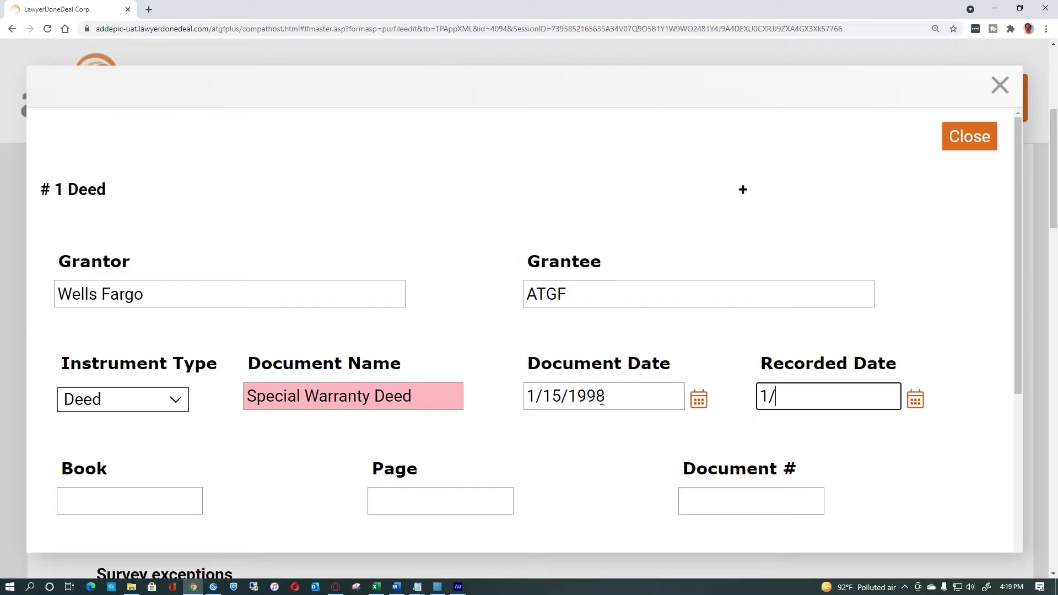
type("20/1998")
key("Tab")
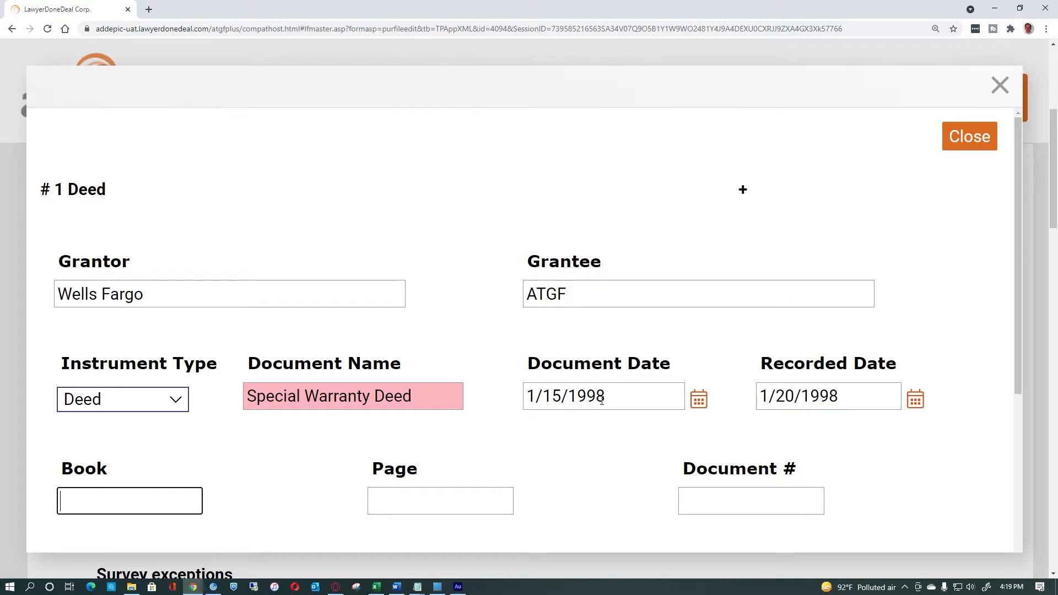
Enter book 546, page 95 and document number A1234568 for the deed and update its clause.
type("546")
key("Tab")
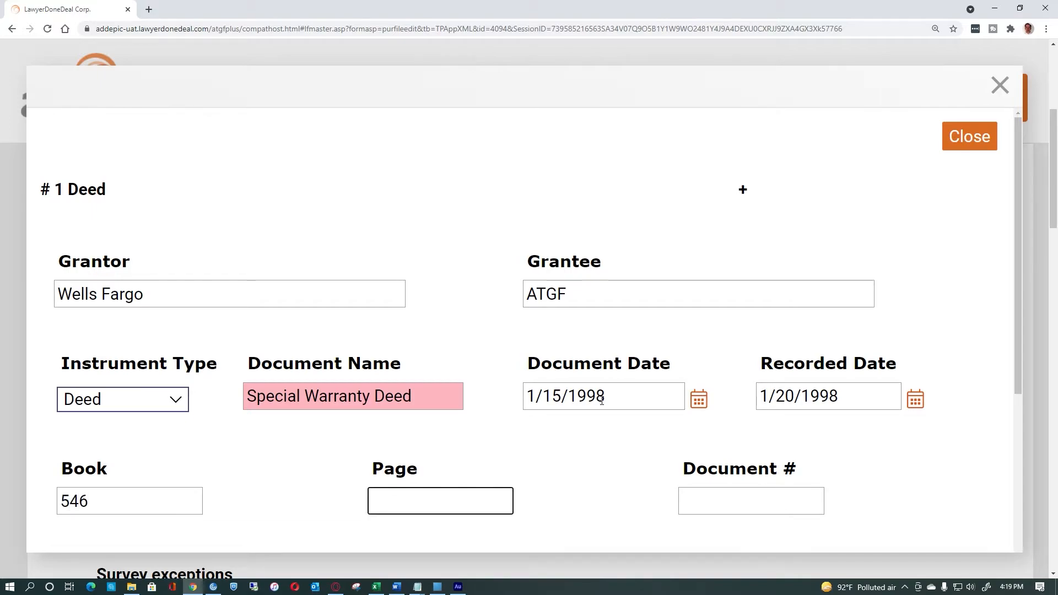
type("95")
key("Tab")
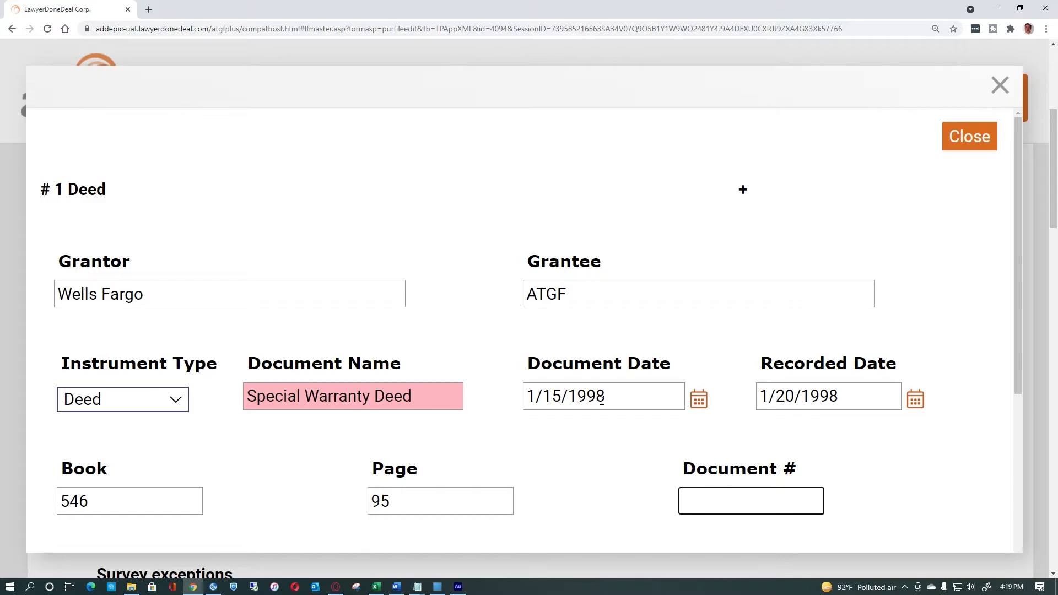
type("A1234568")
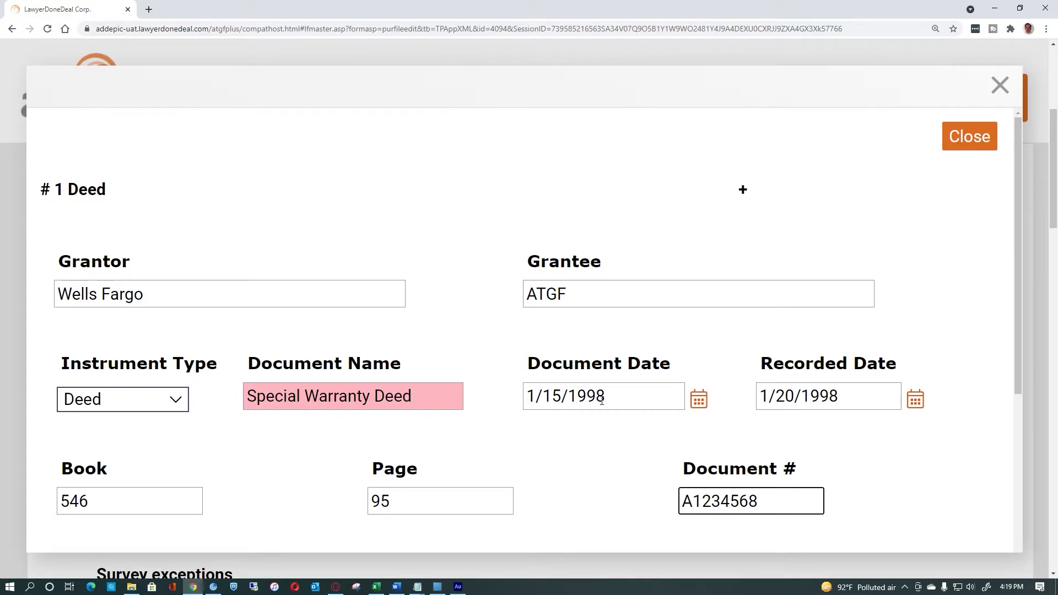
scroll(637, 409, "down", 5)
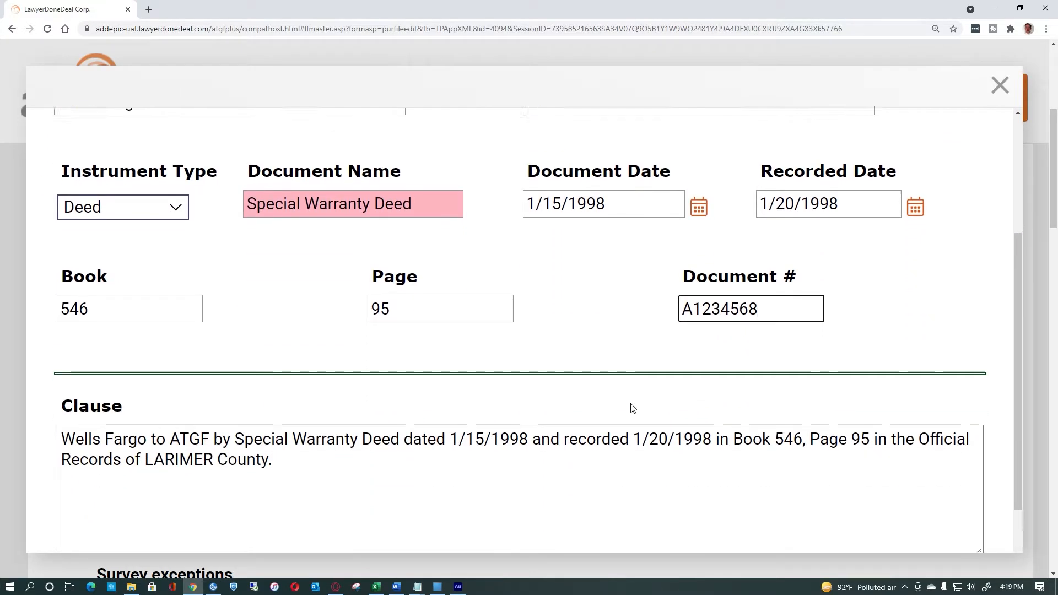
left_click(633, 408)
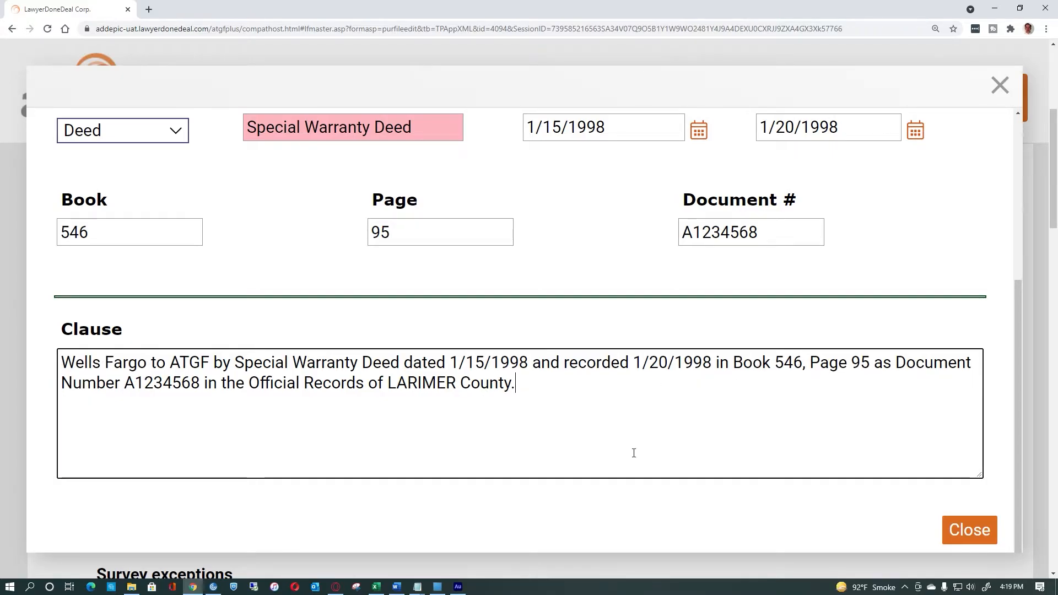
scroll(962, 532, "up", 5)
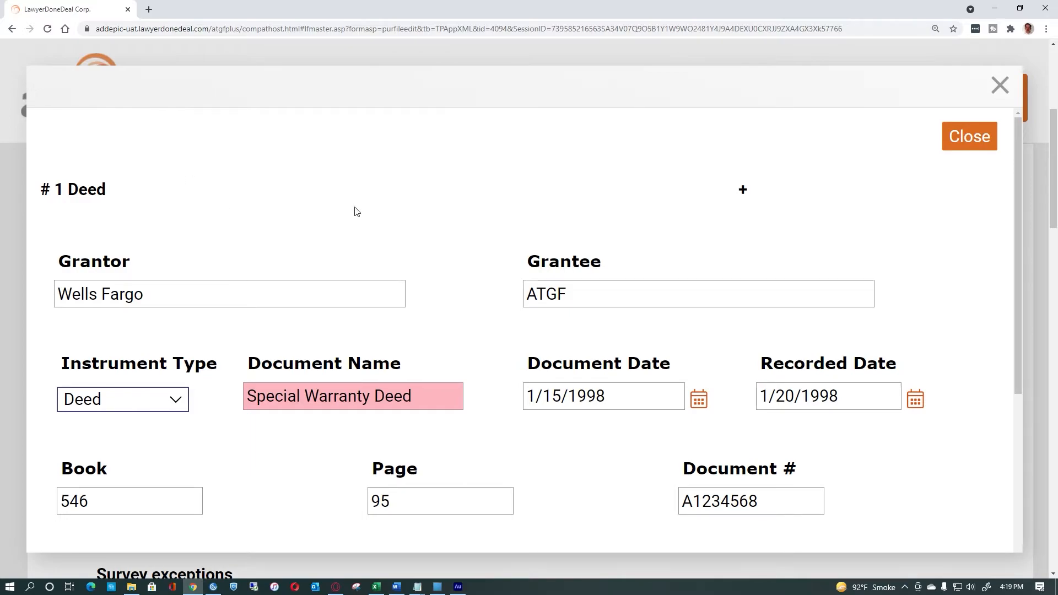
left_click(749, 193)
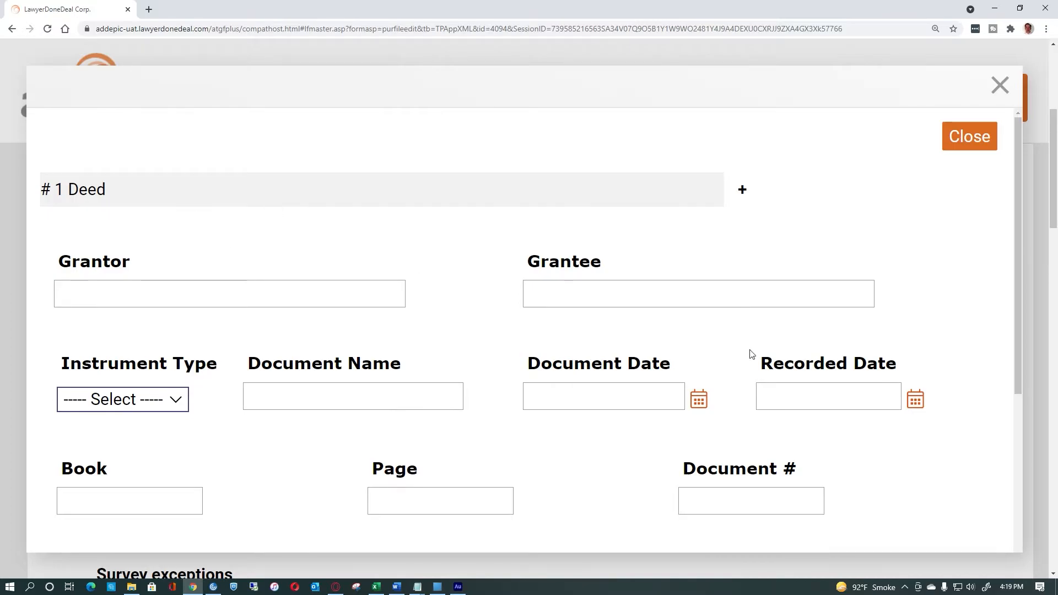
left_click(304, 304)
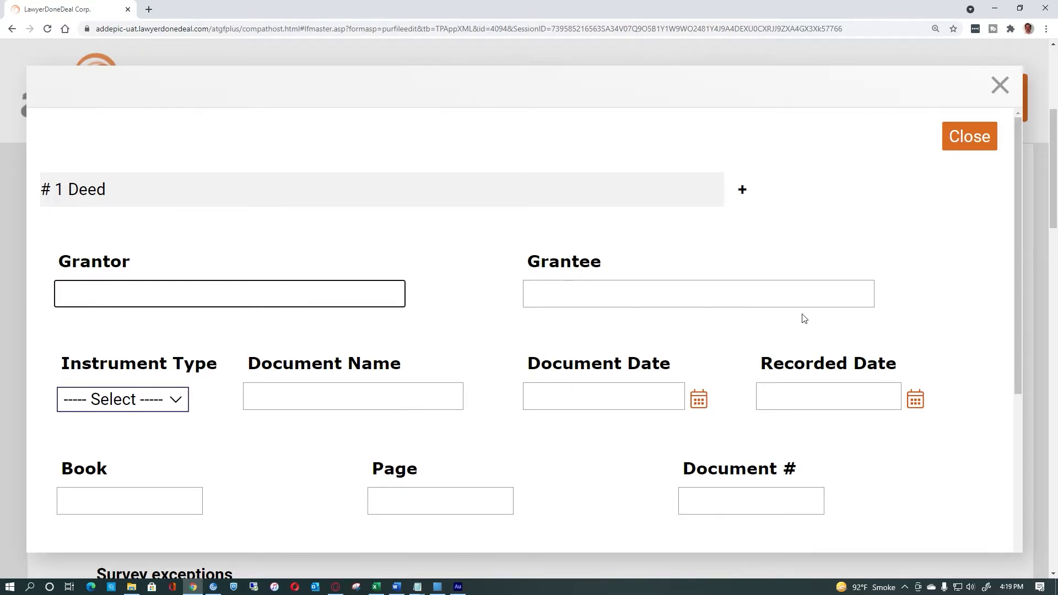
scroll(877, 385, "down", 5)
scroll(877, 384, "up", 5)
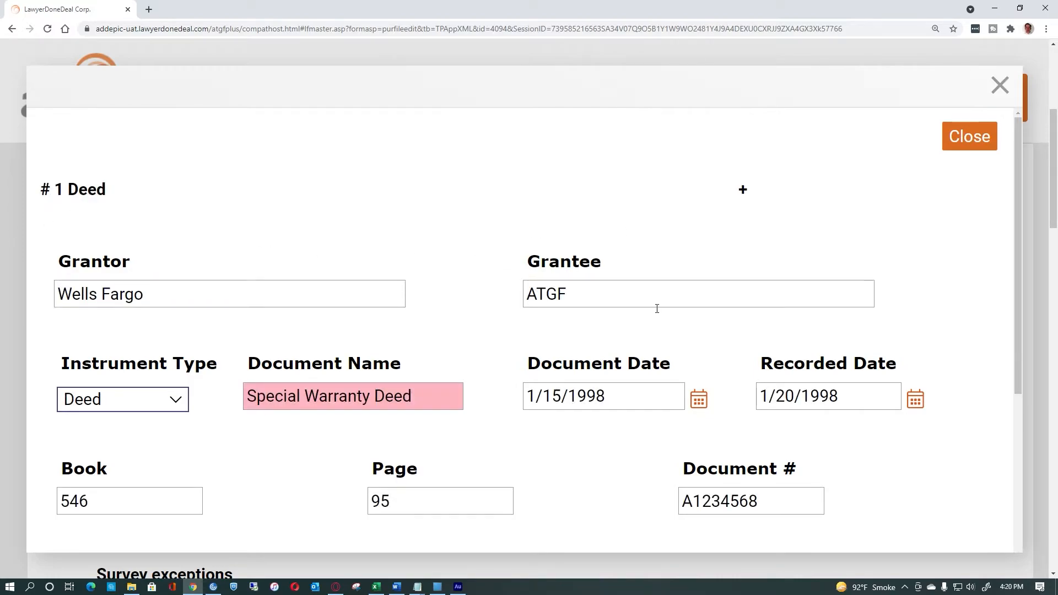
Close the deed details and create a new Quick Type Exception under Issues/Special Exceptions.
left_click(958, 144)
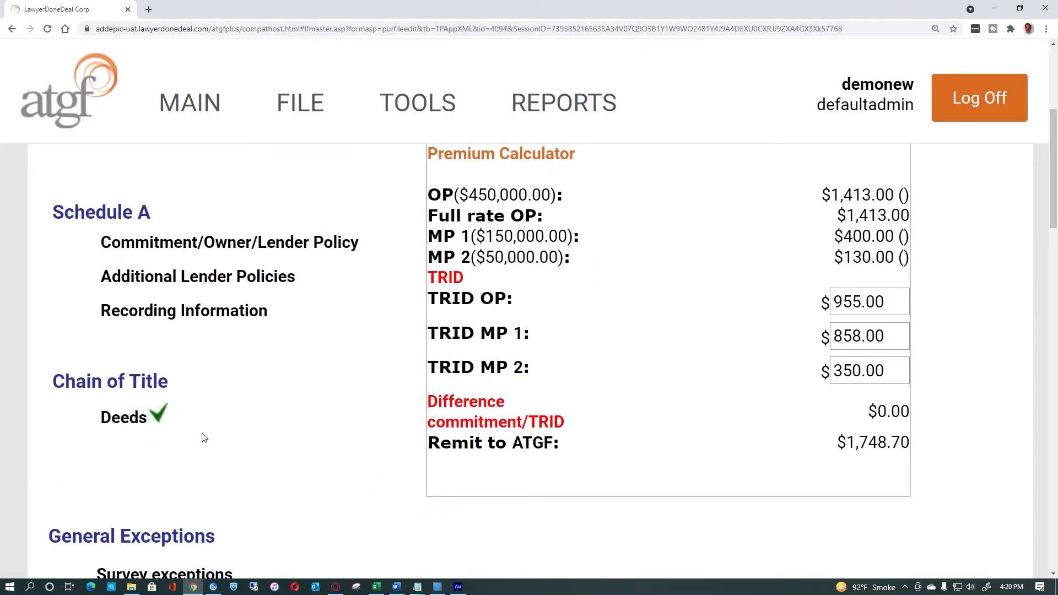
scroll(204, 438, "down", 3)
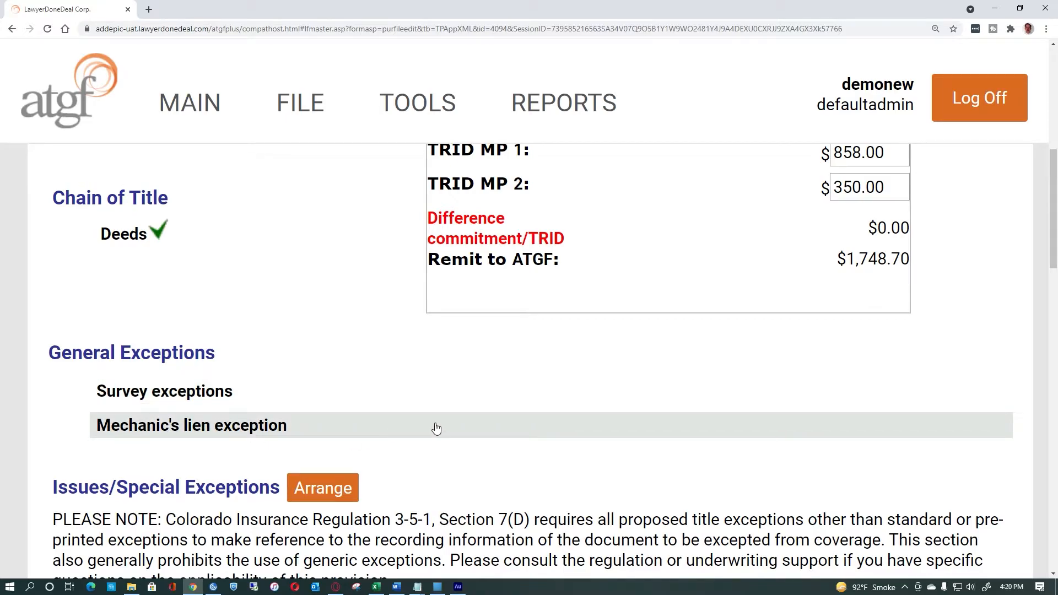
scroll(436, 428, "down", 5)
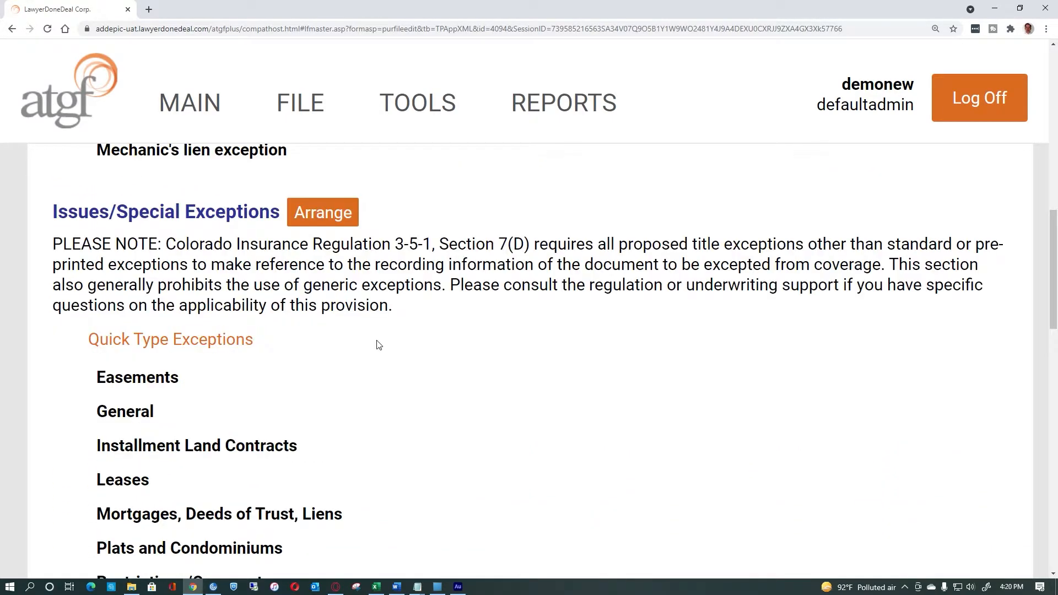
scroll(378, 345, "down", 2)
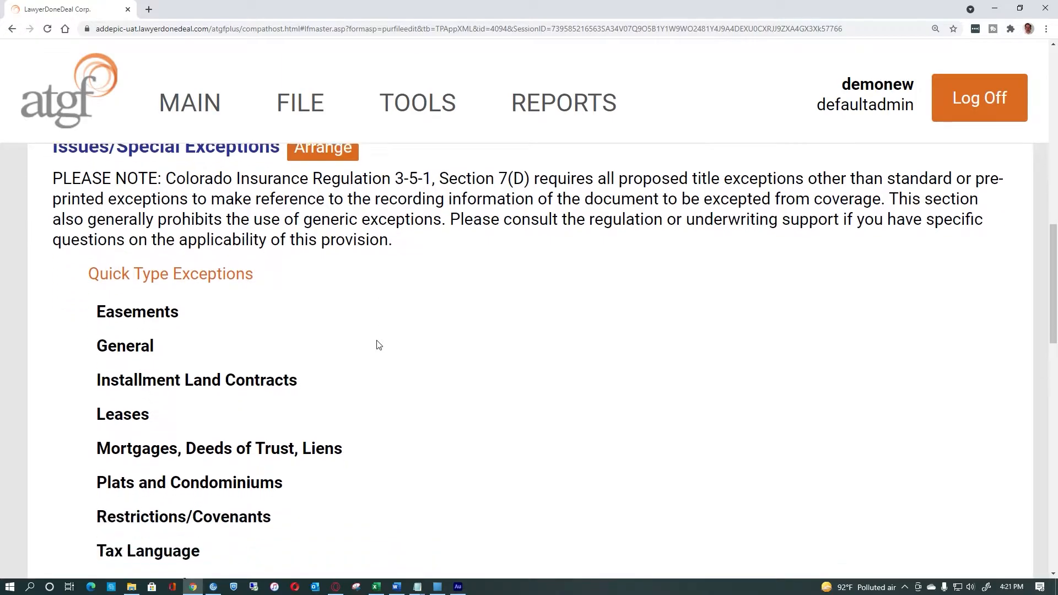
scroll(379, 346, "up", 2)
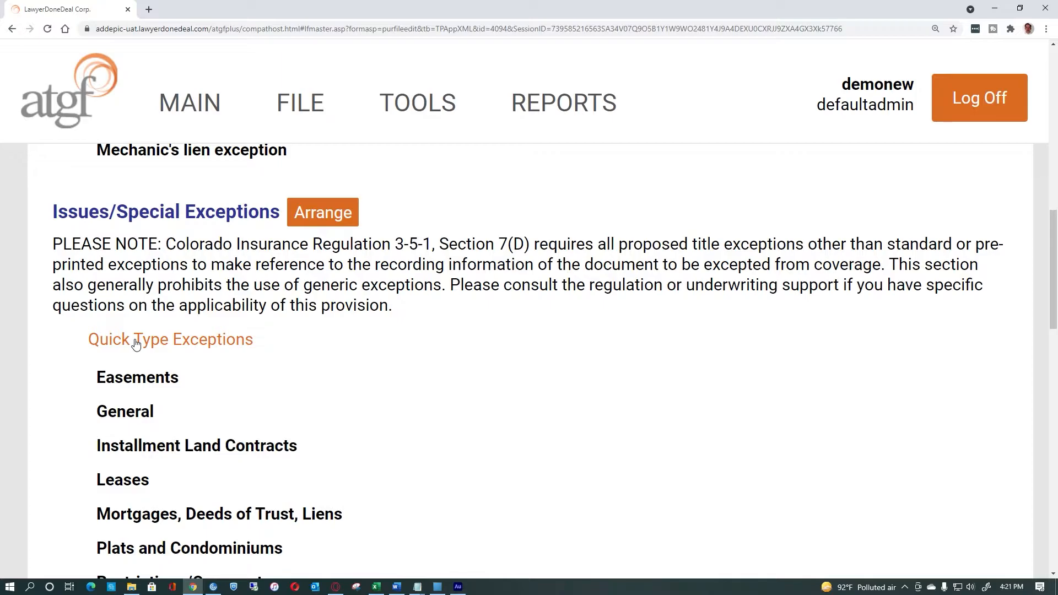
left_click(136, 341)
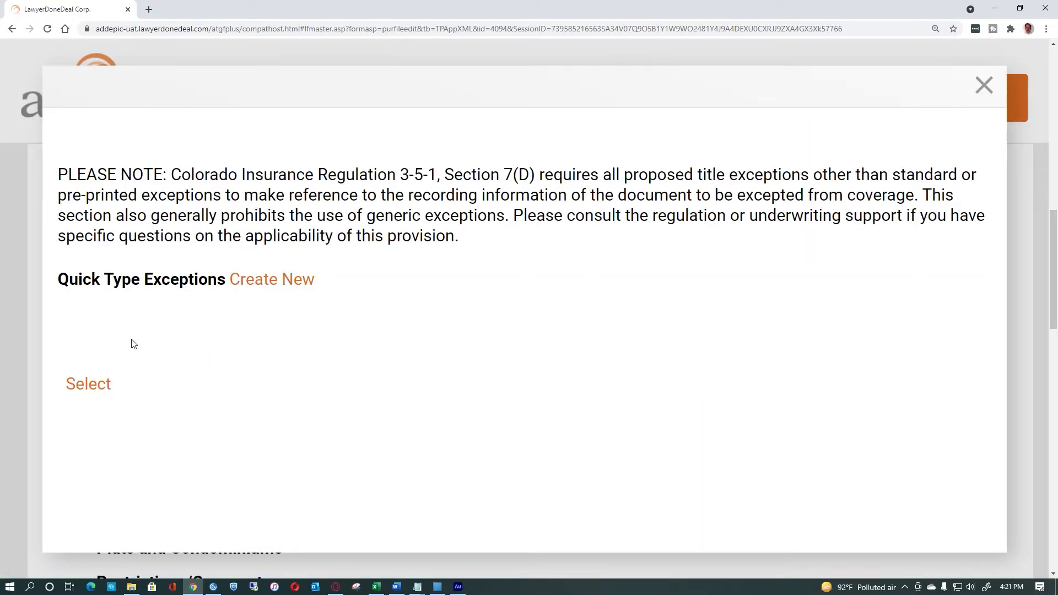
left_click(289, 283)
Name the new quick type exception "Valley View Estates" and place the cursor in its empty text area.
left_click(333, 369)
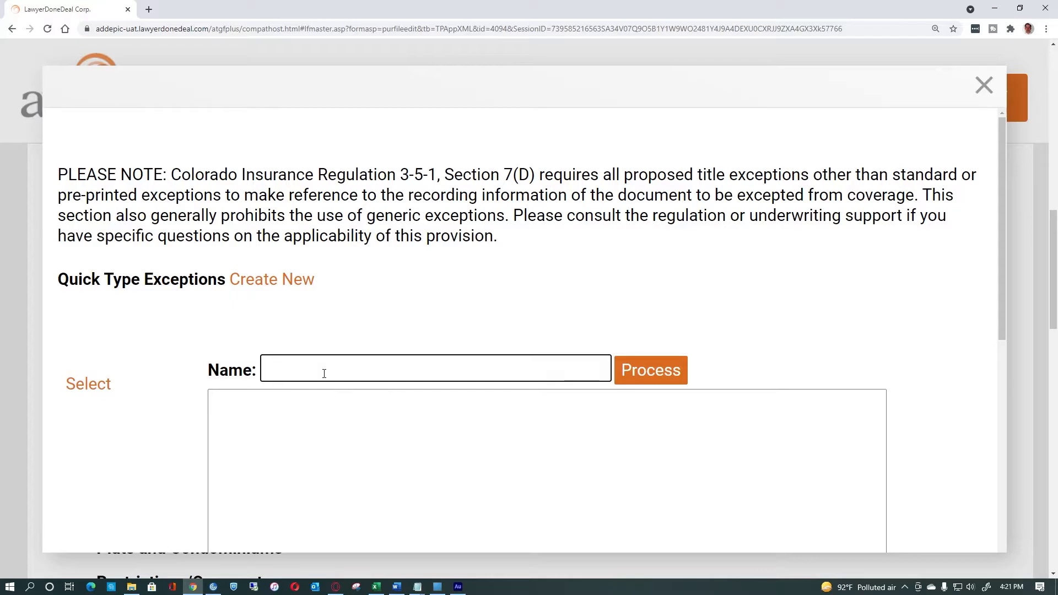
type("Valley Vuew")
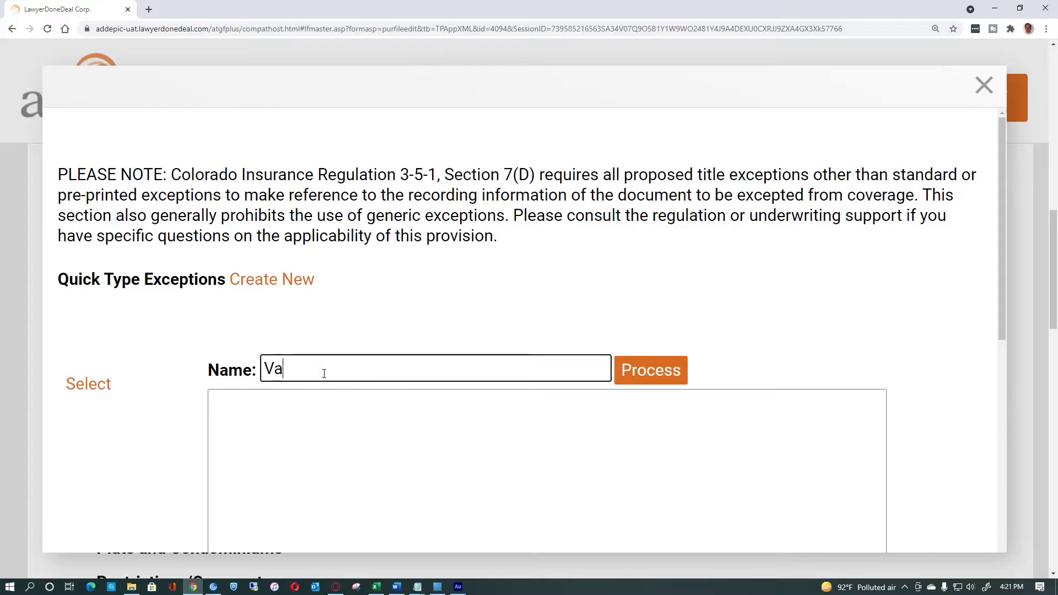
key("BackSpace")
key("BackSpace")
key("BackSpace")
type("iew Estates")
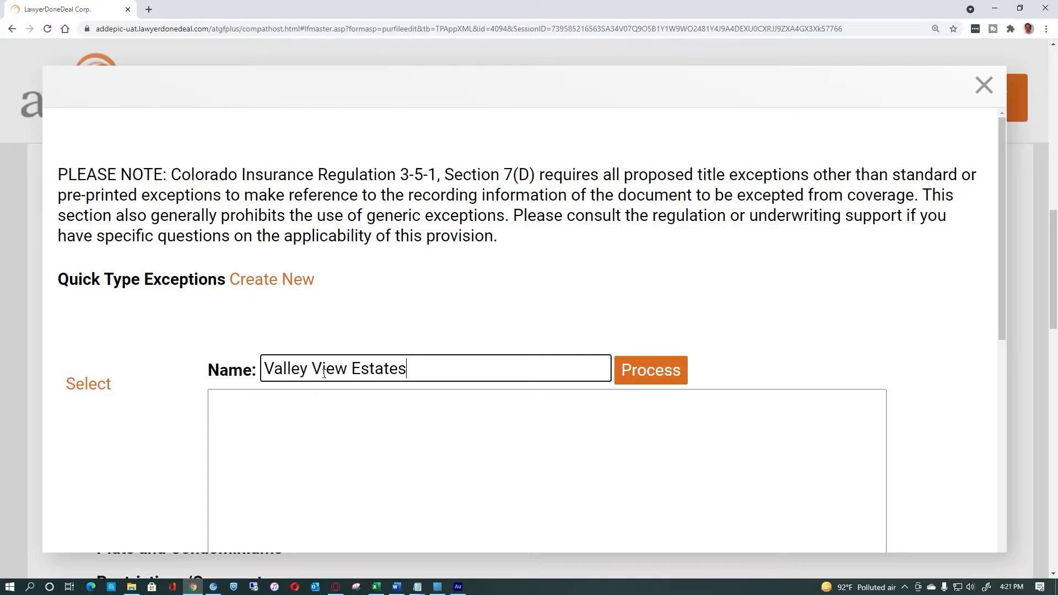
left_click(321, 449)
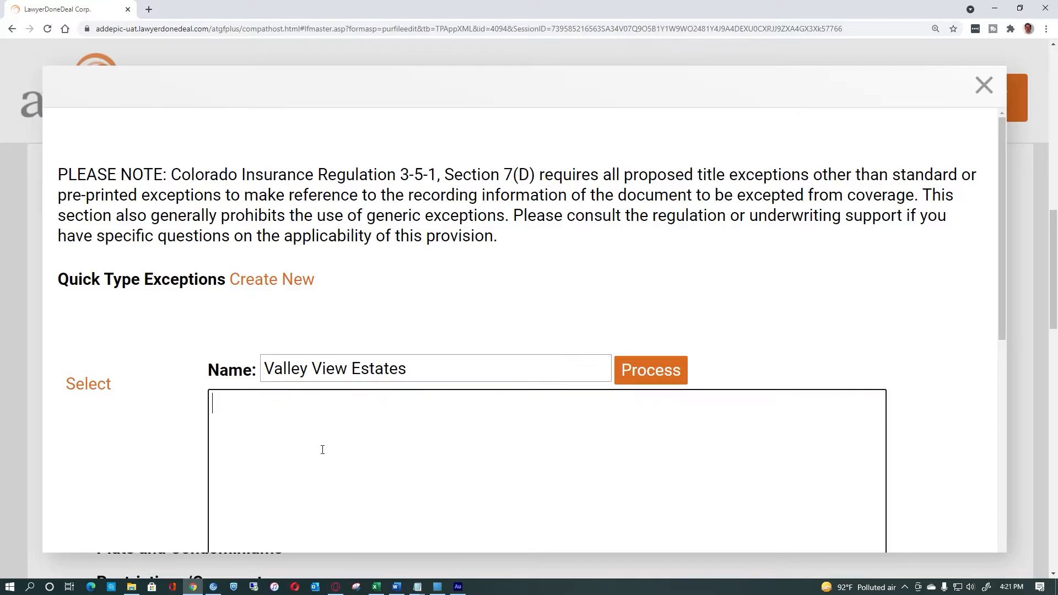
scroll(366, 402, "down", 5)
scroll(643, 359, "up", 2)
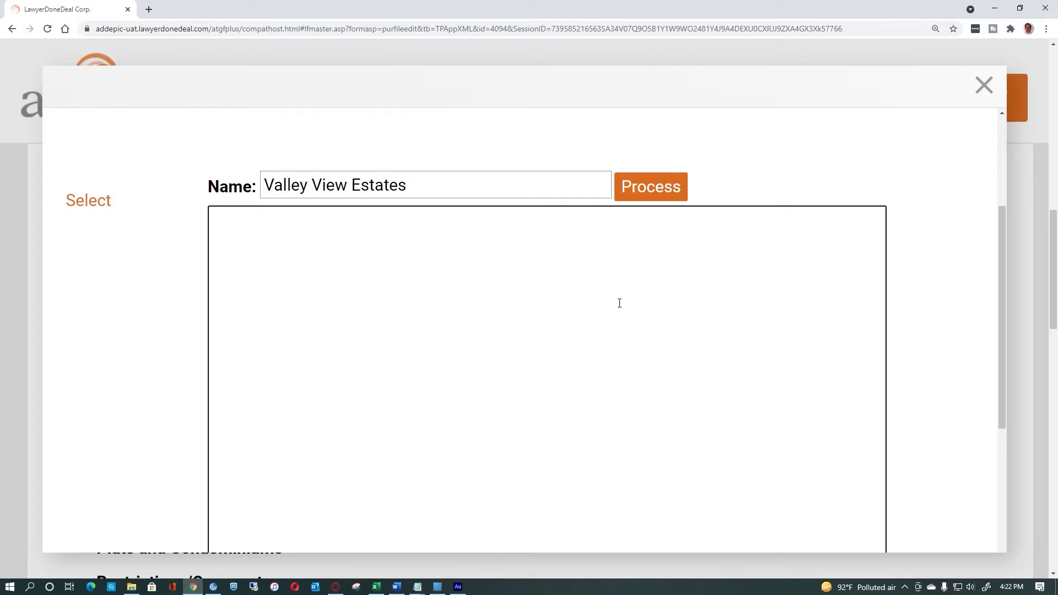
Enter Exception 1 through Exception 5 on separate lines and process the Valley View Estates quick type exception.
type("Exception 1")
key("Return")
type("Exce")
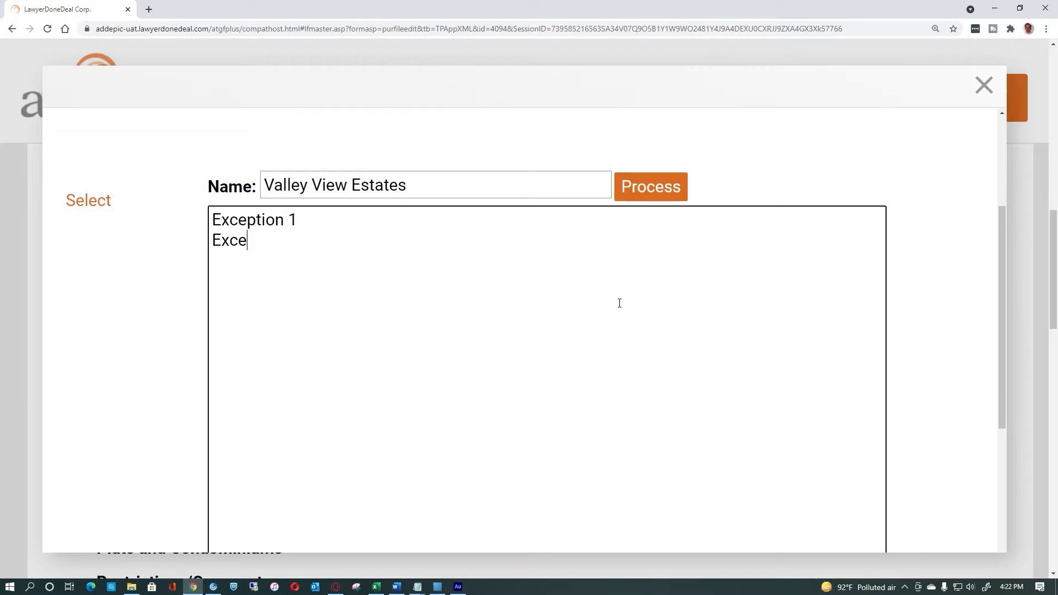
type("ption 2")
key("Return")
type("Exception 3")
key("Return")
type("Exception 4")
key("Return")
type("Exception 4")
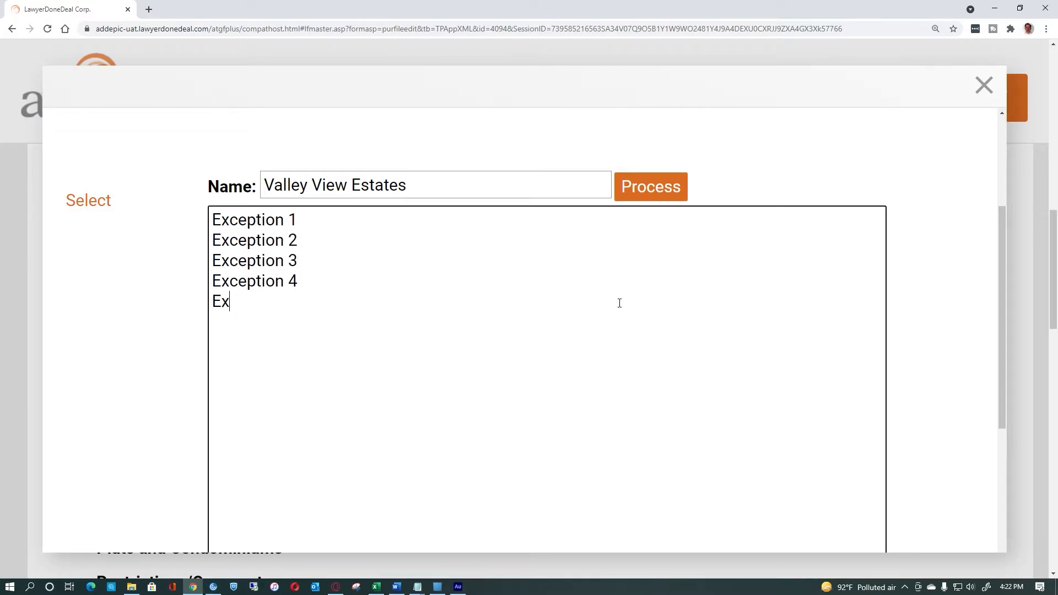
key("BackSpace")
type("5")
left_click(650, 189)
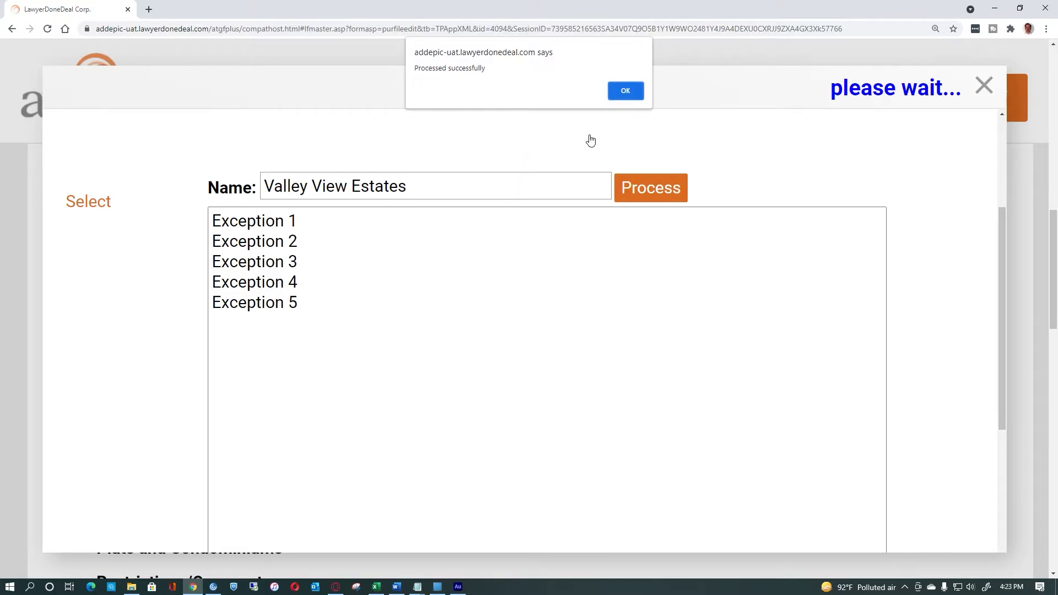
left_click(625, 92)
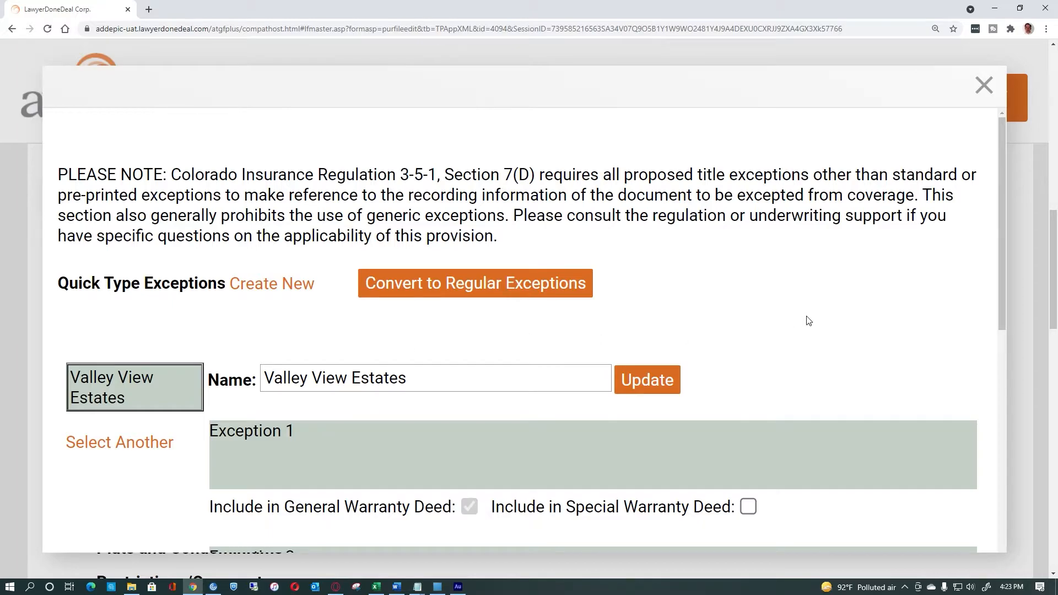
Select the saved "mr subdivison" set as another quick type exception alongside Valley View Estates.
scroll(772, 320, "down", 3)
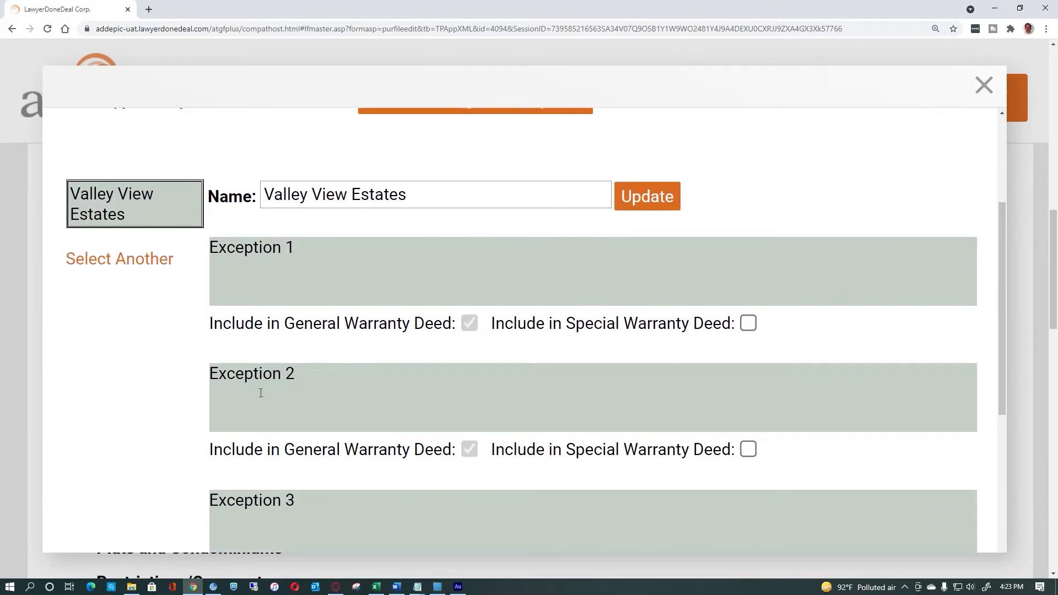
scroll(251, 405, "down", 2)
scroll(322, 468, "down", 2)
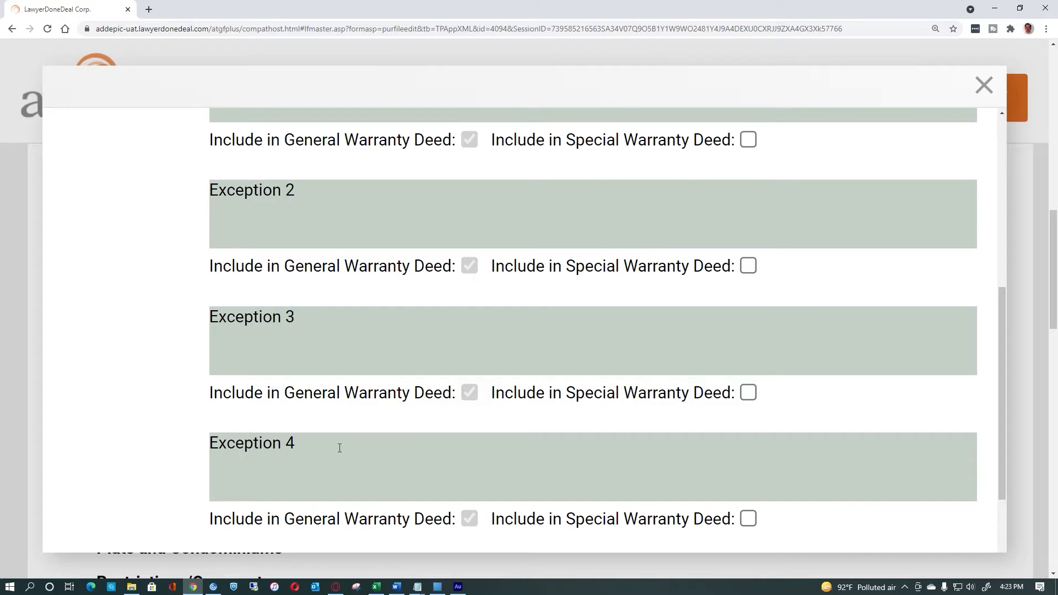
scroll(339, 448, "down", 1)
scroll(340, 449, "up", 9)
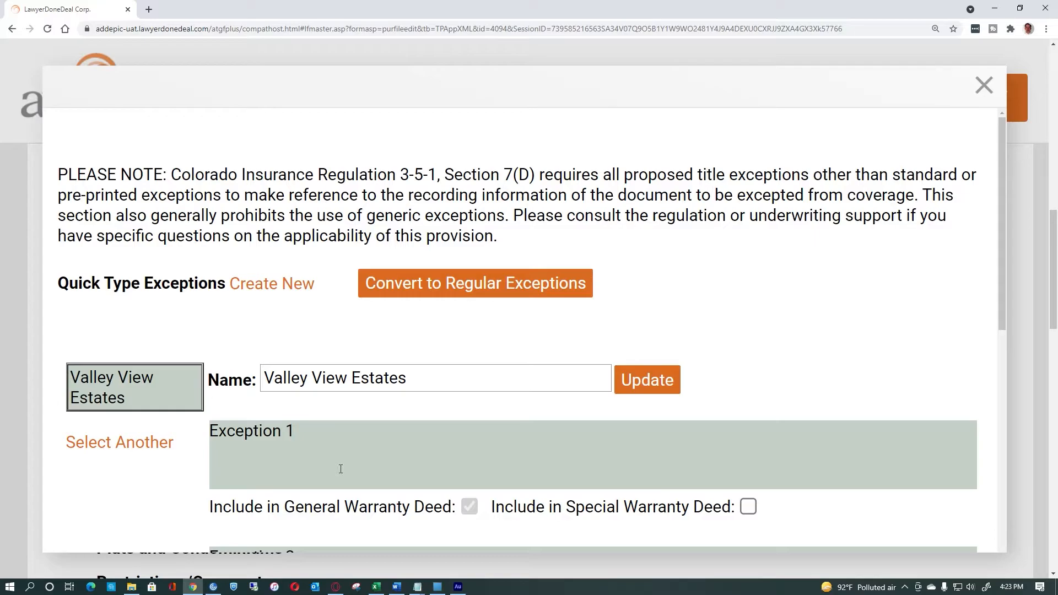
left_click(110, 443)
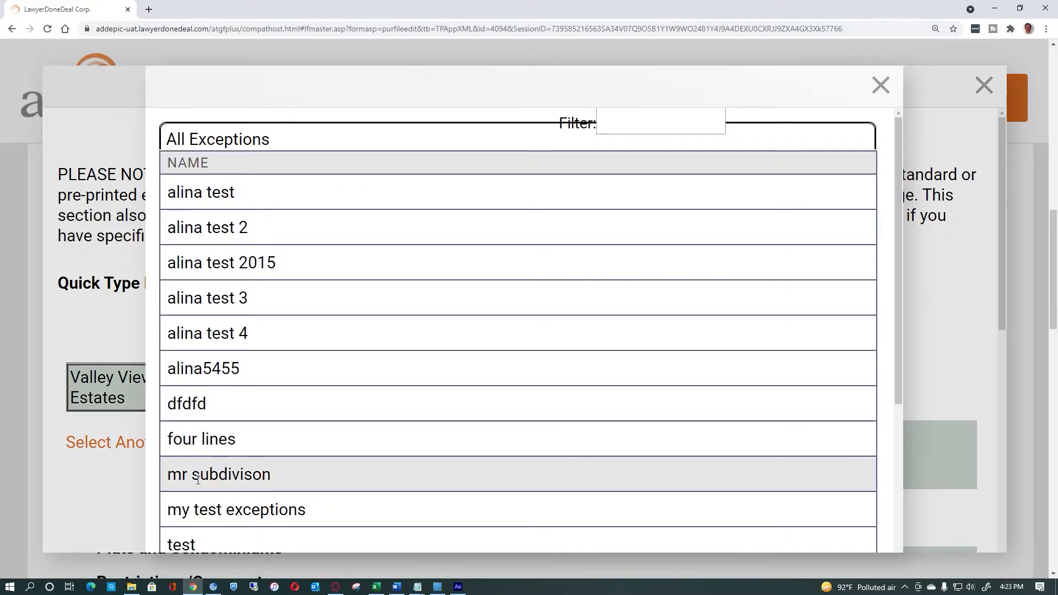
scroll(354, 317, "down", 5)
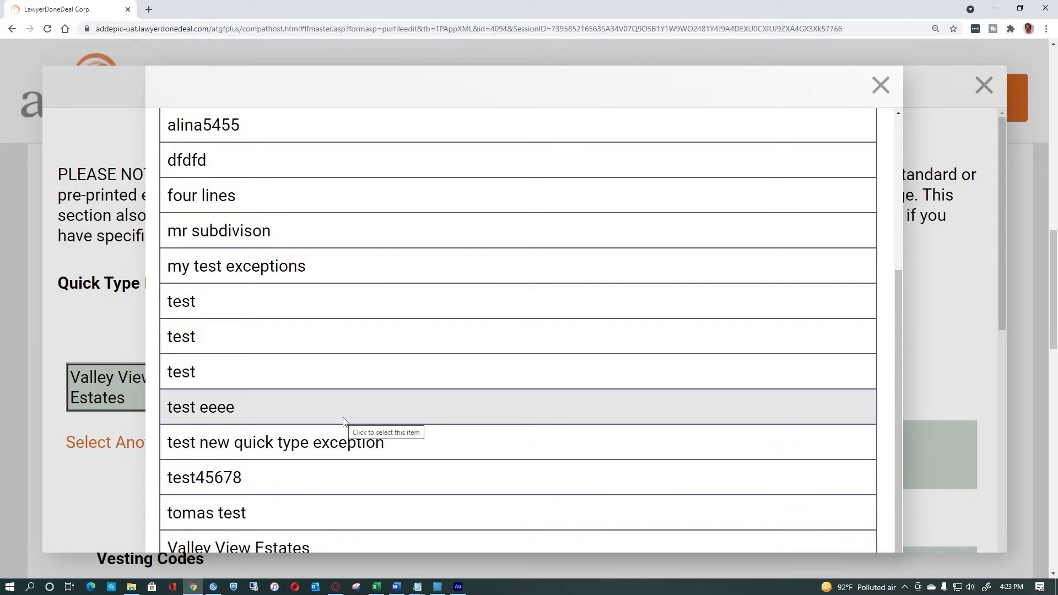
left_click(342, 234)
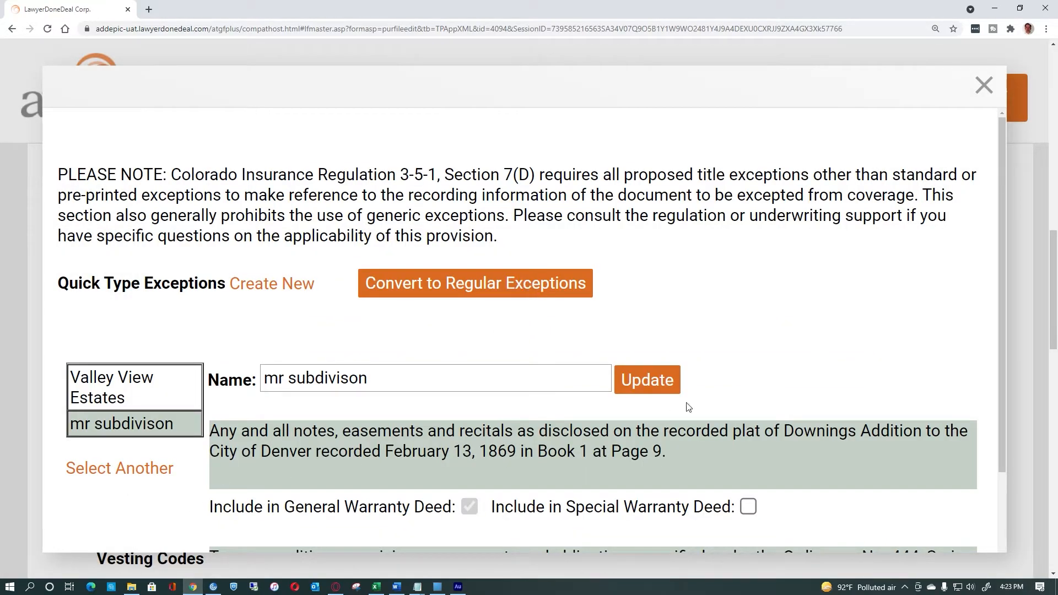
Review the clauses of the mr subdivison and Valley View Estates sets, and close the quick type exceptions.
scroll(944, 337, "down", 2)
scroll(407, 348, "down", 3)
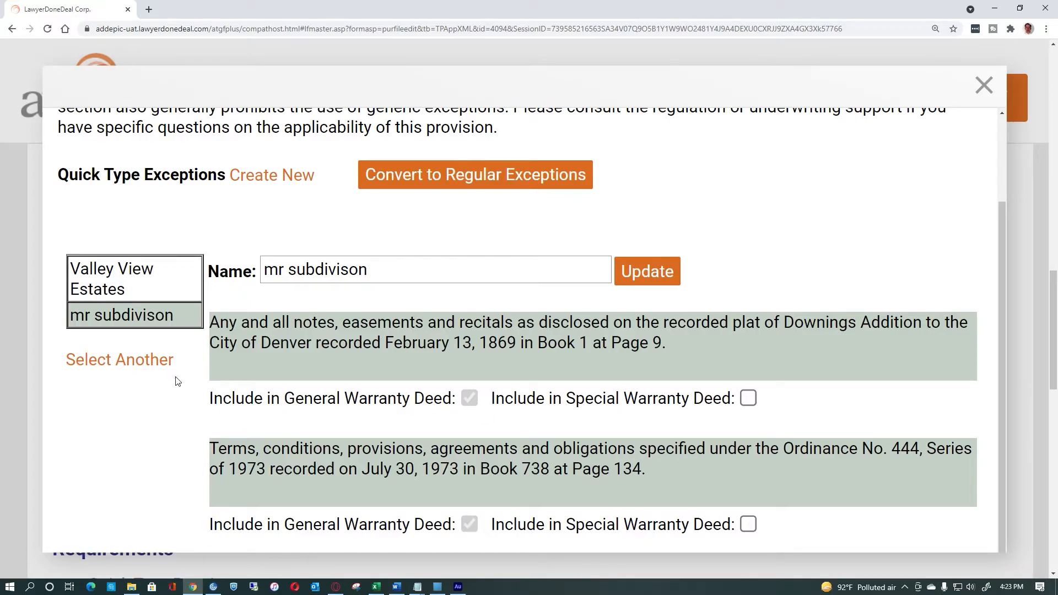
left_click(111, 281)
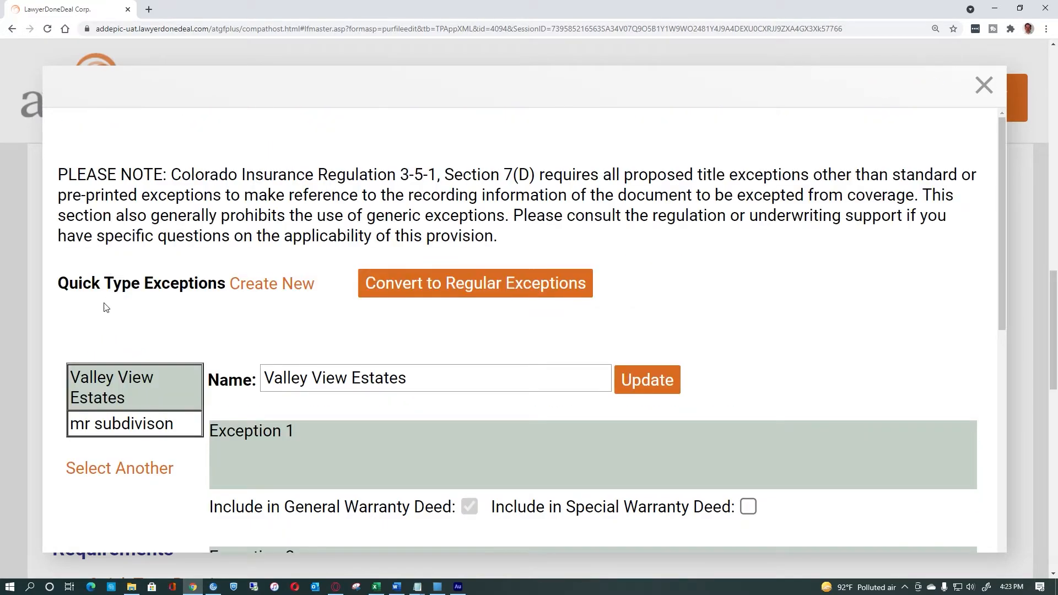
left_click(121, 428)
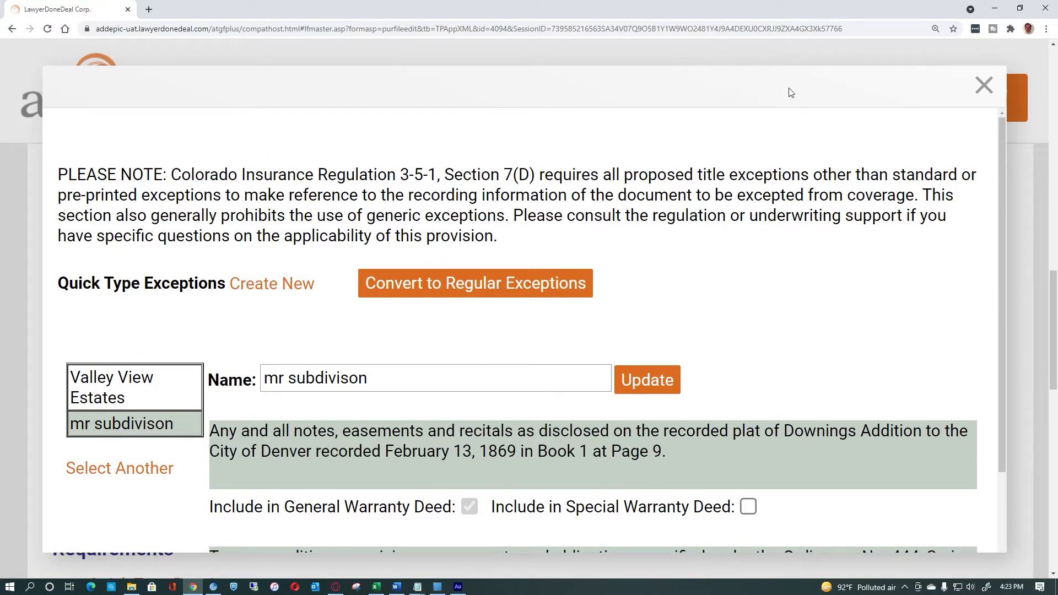
scroll(956, 175, "up", 5)
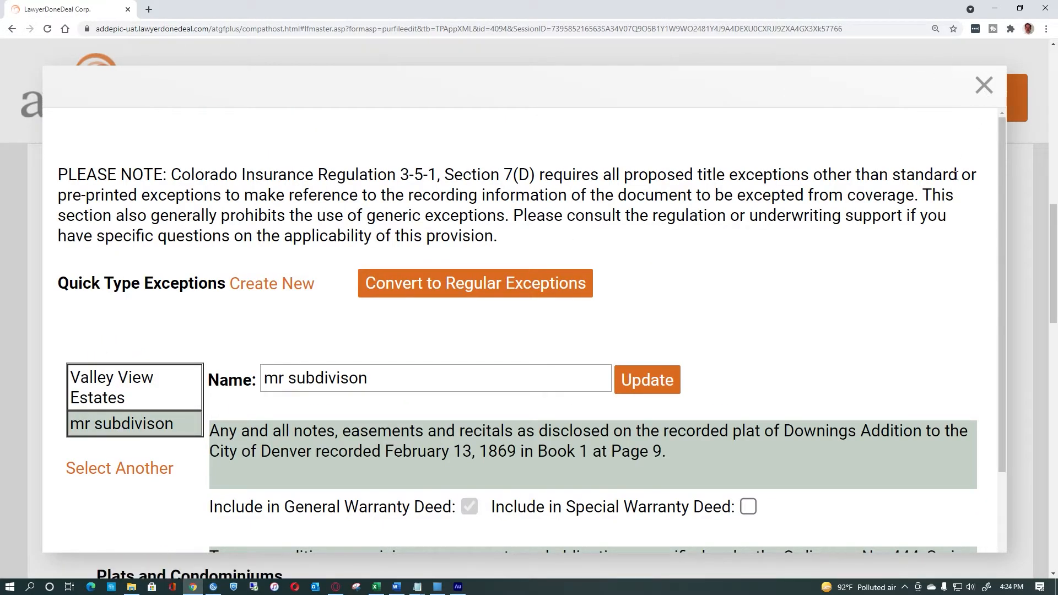
left_click(985, 86)
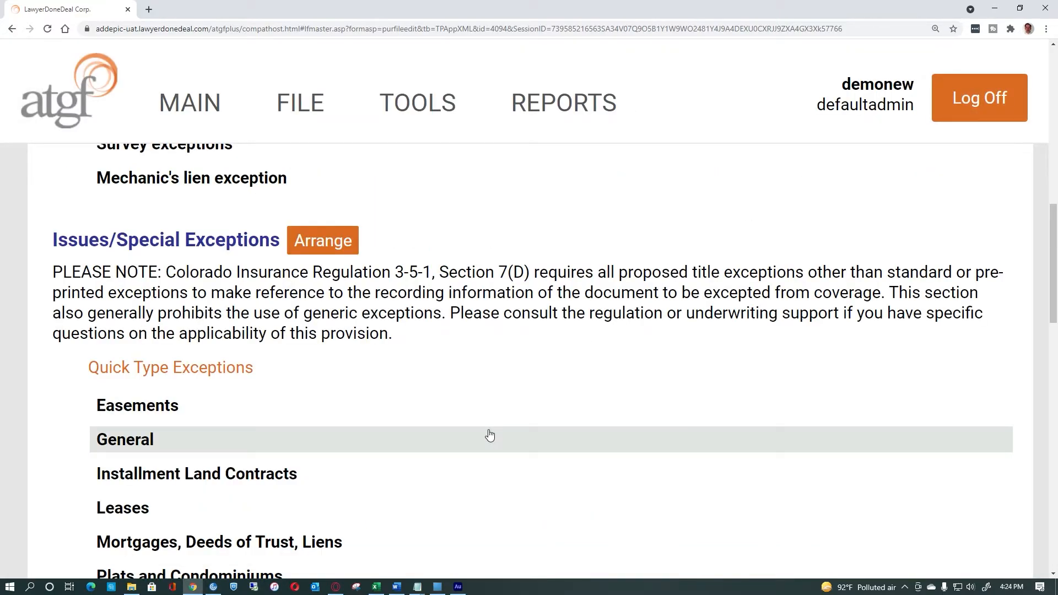
Add the Tax Language clause "Taxes for ... and subsequent years only, not yet due or payable" with 2021 as the year.
scroll(491, 436, "down", 2)
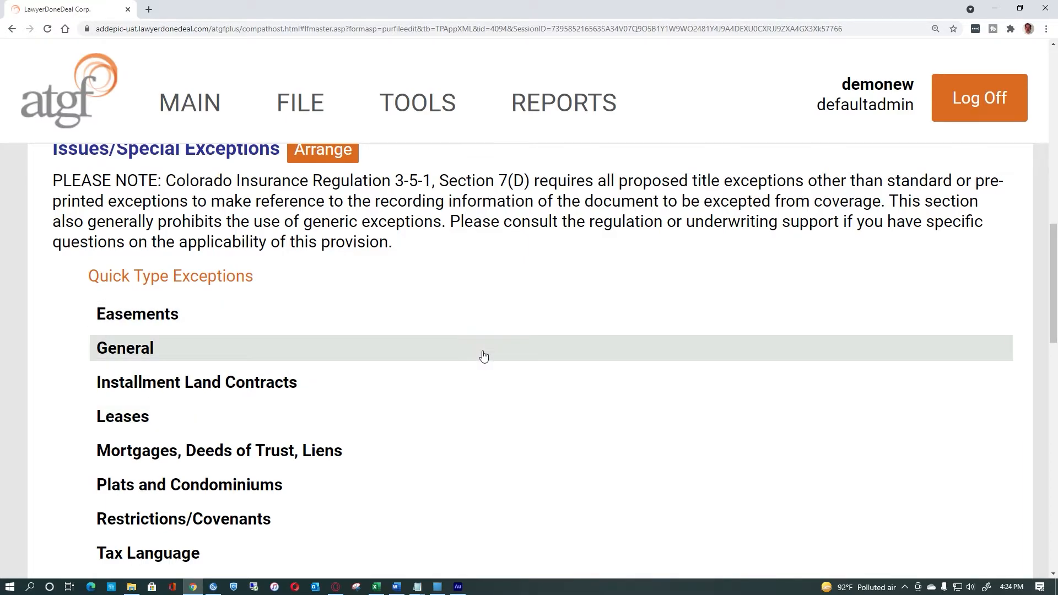
scroll(484, 357, "down", 2)
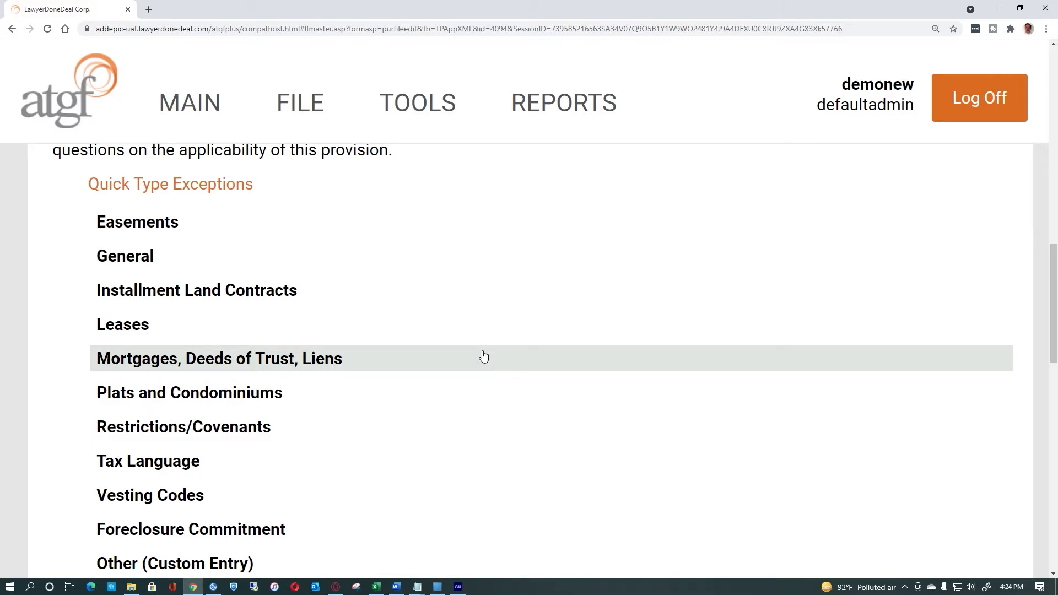
left_click(190, 462)
left_click(134, 158)
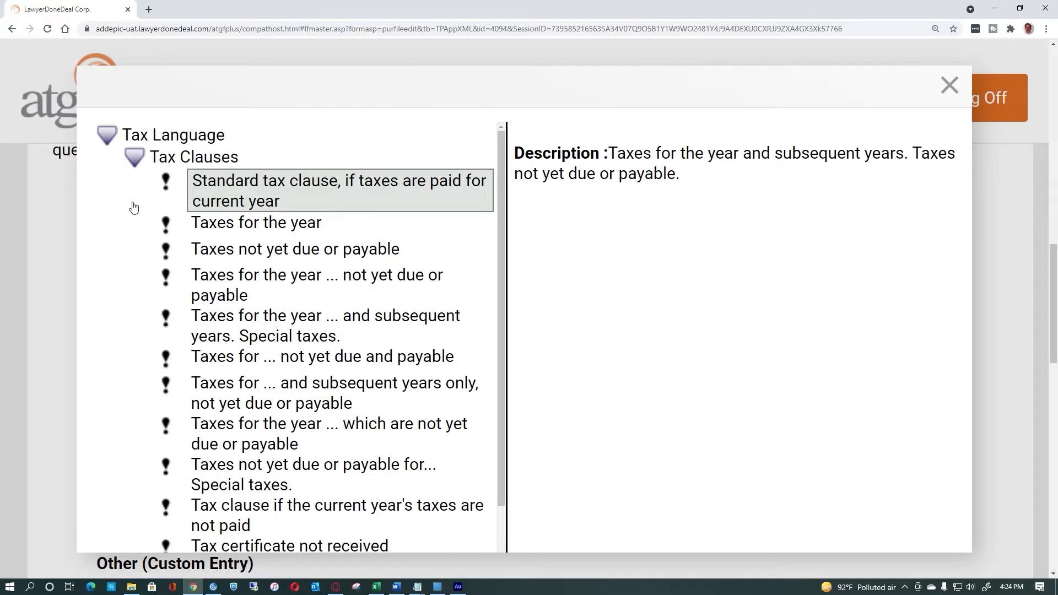
double_click(287, 395)
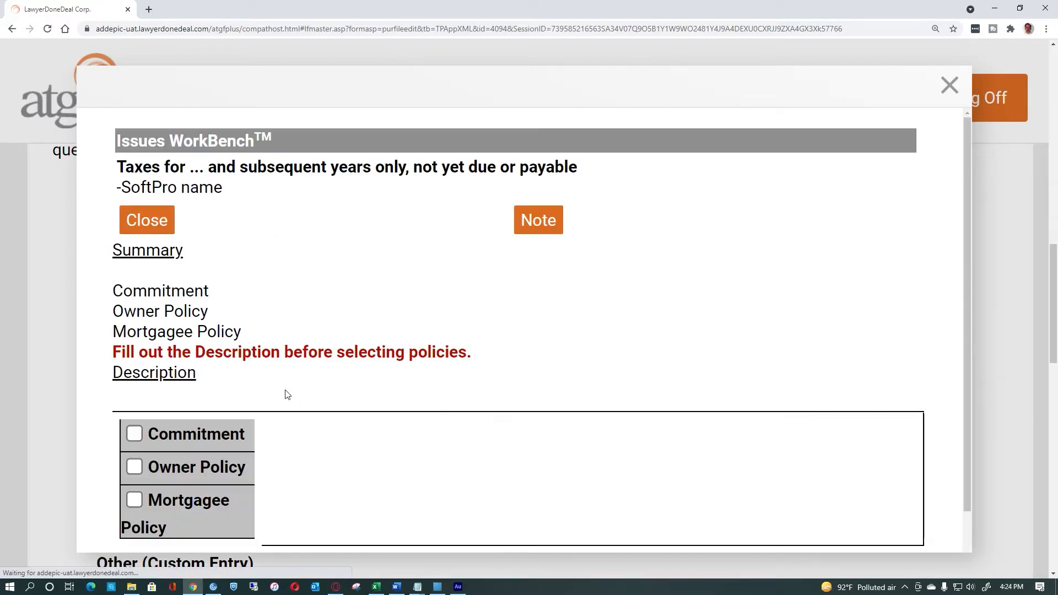
left_click(198, 320)
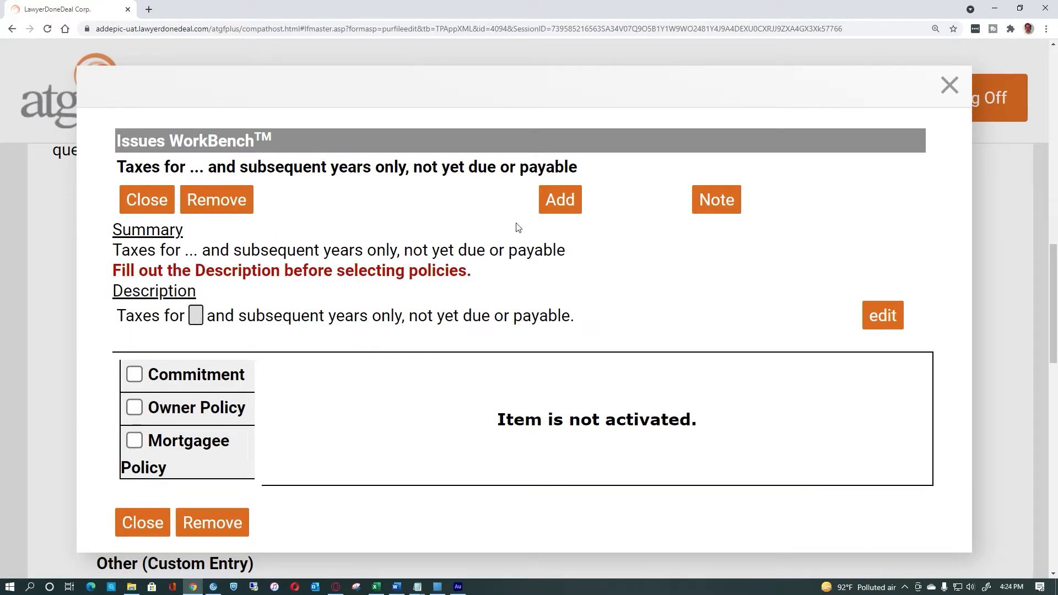
type("2021")
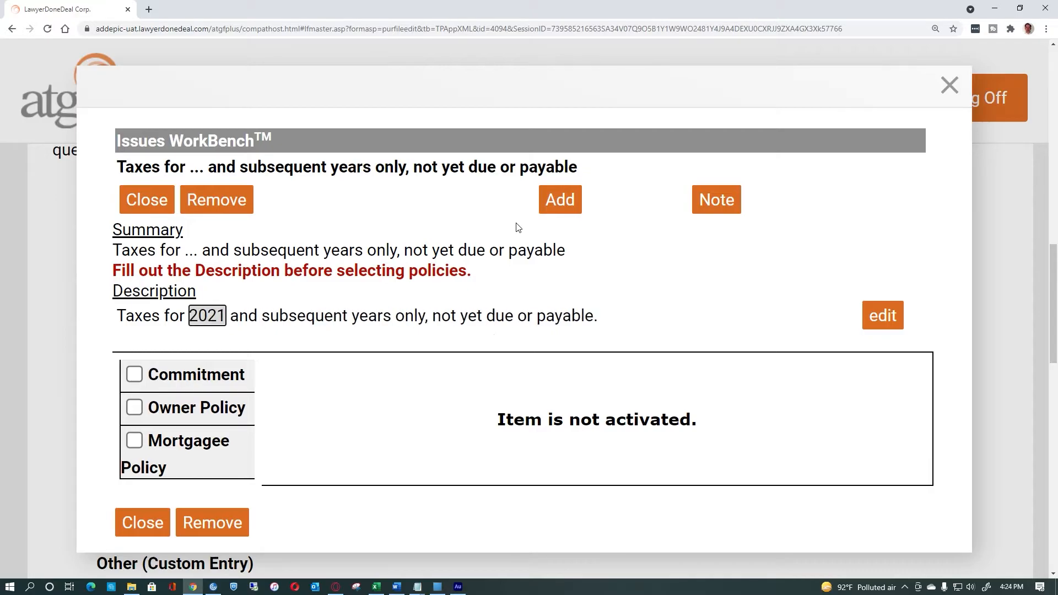
Apply the tax clause to the Mortgagee Policy, Owner Policy and Commitment, and close the clause.
left_click(134, 440)
left_click(134, 428)
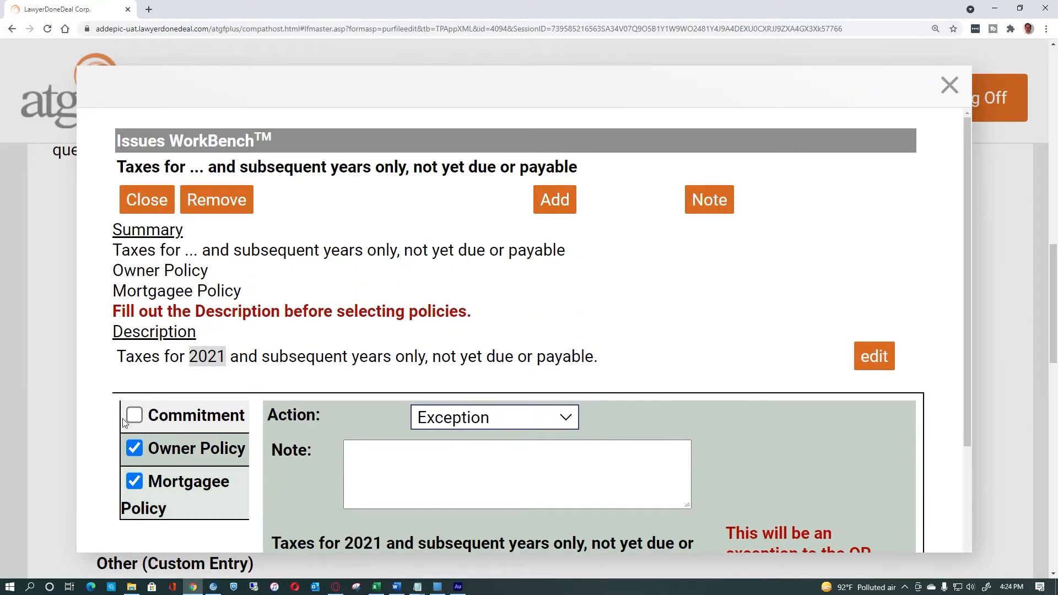
left_click(134, 416)
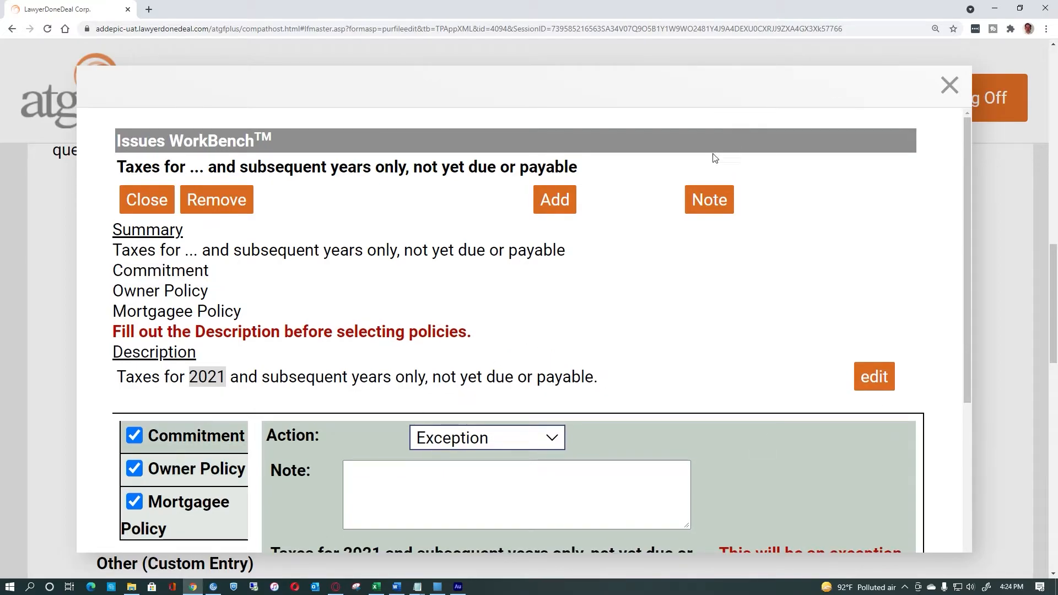
left_click(146, 215)
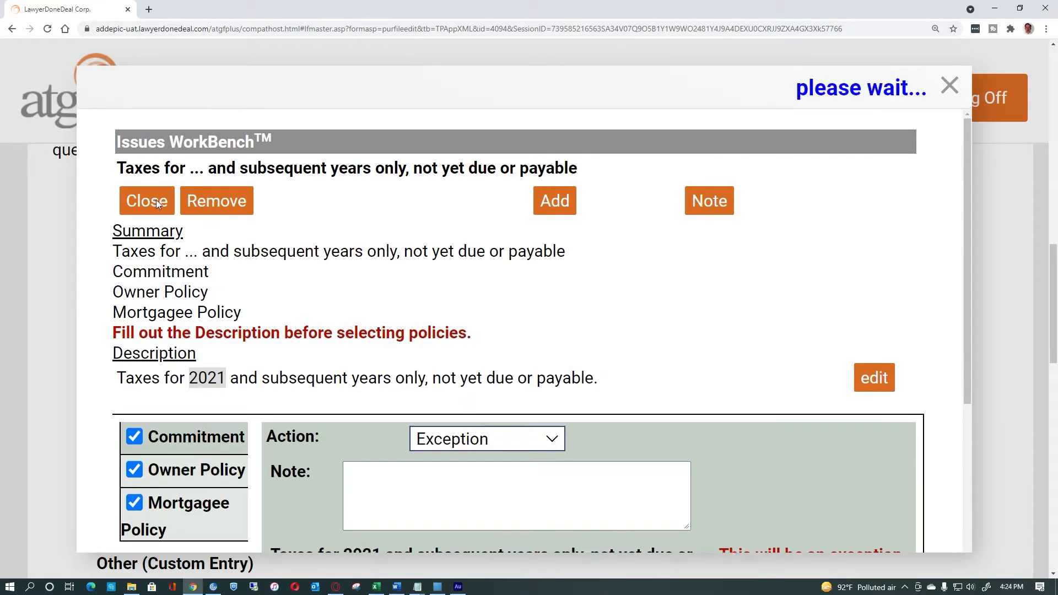
Add the General exception "Mobile Home Not Attached to the Land" and open its description for editing.
scroll(718, 435, "down", 3)
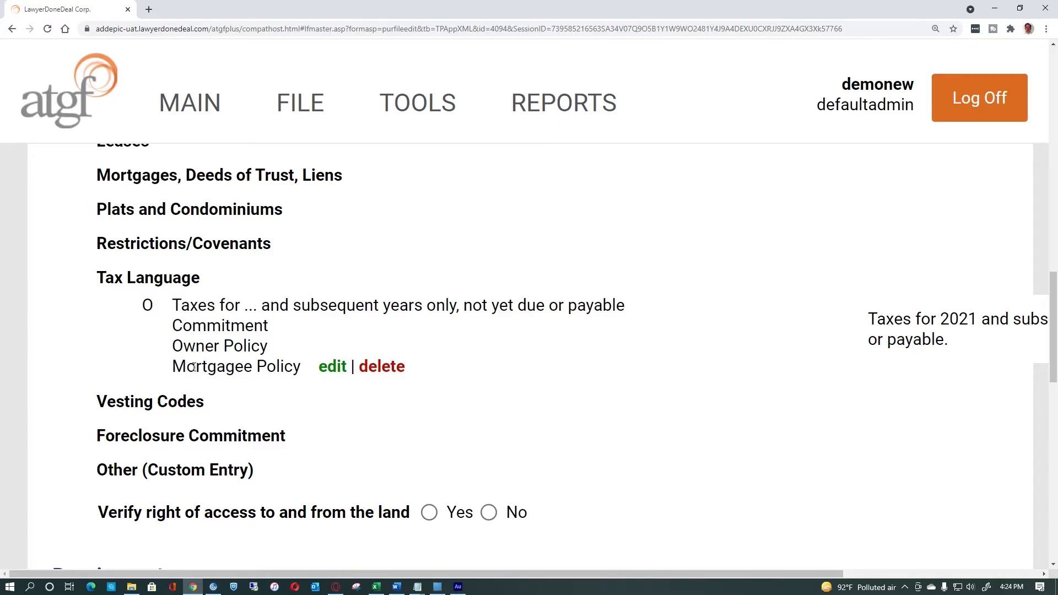
scroll(194, 367, "down", 2)
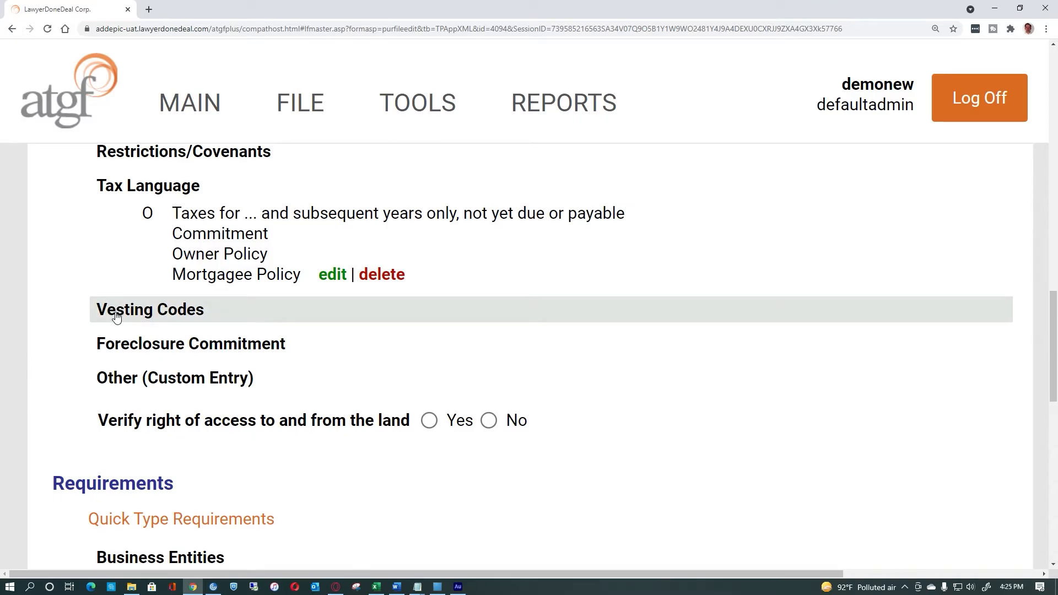
scroll(236, 307, "up", 2)
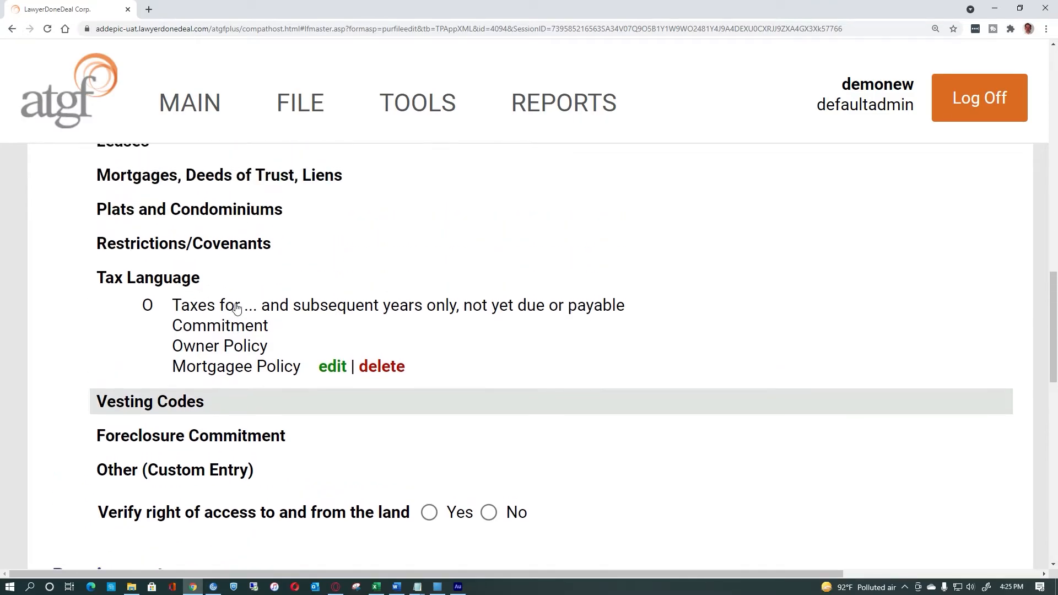
scroll(172, 180, "up", 2)
left_click(152, 266)
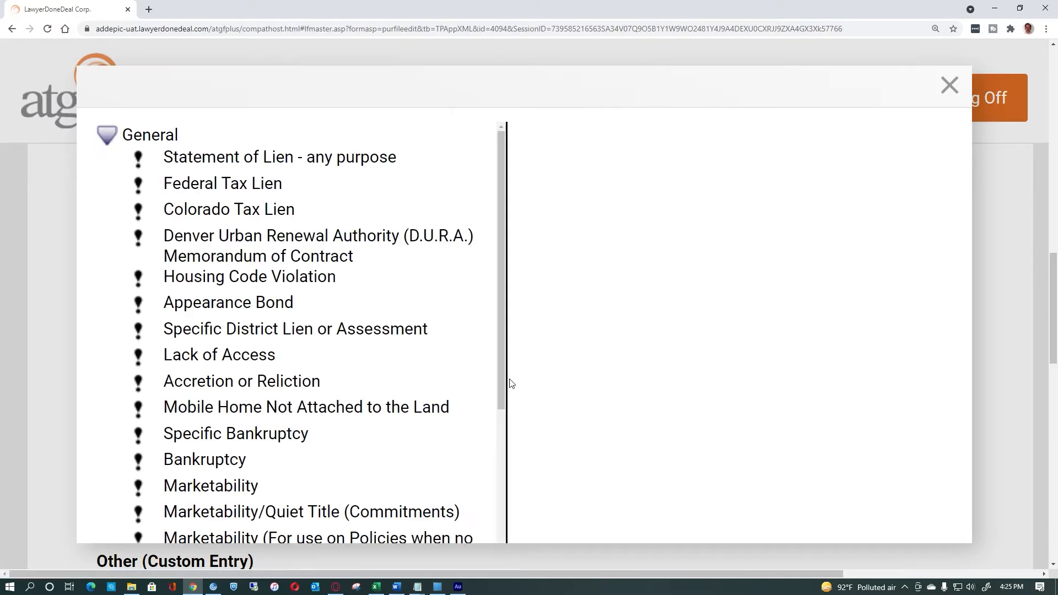
left_click(362, 410)
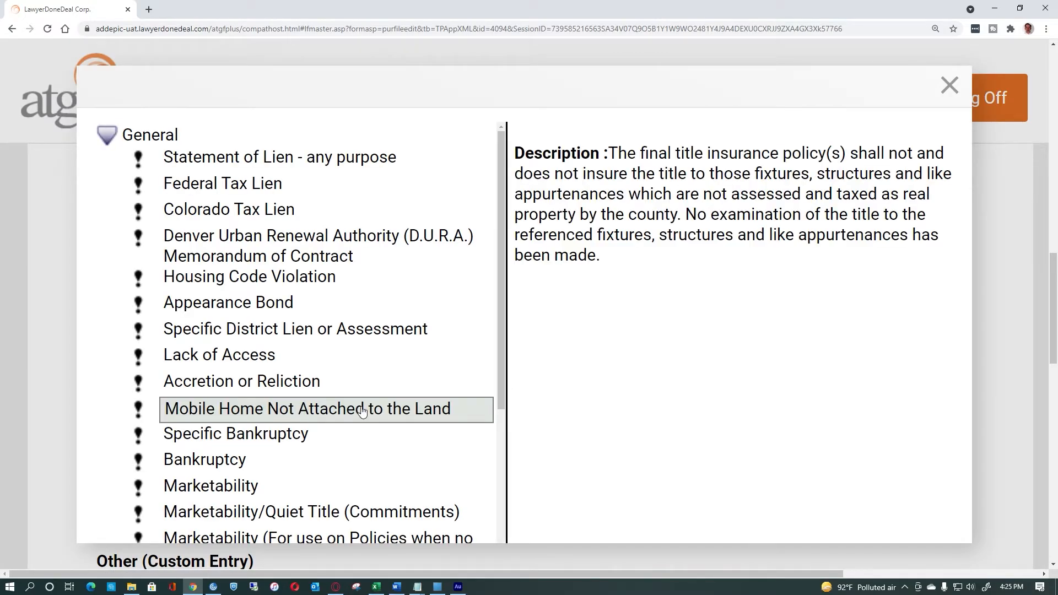
left_click(362, 411)
triple_click(725, 370)
left_click(724, 370)
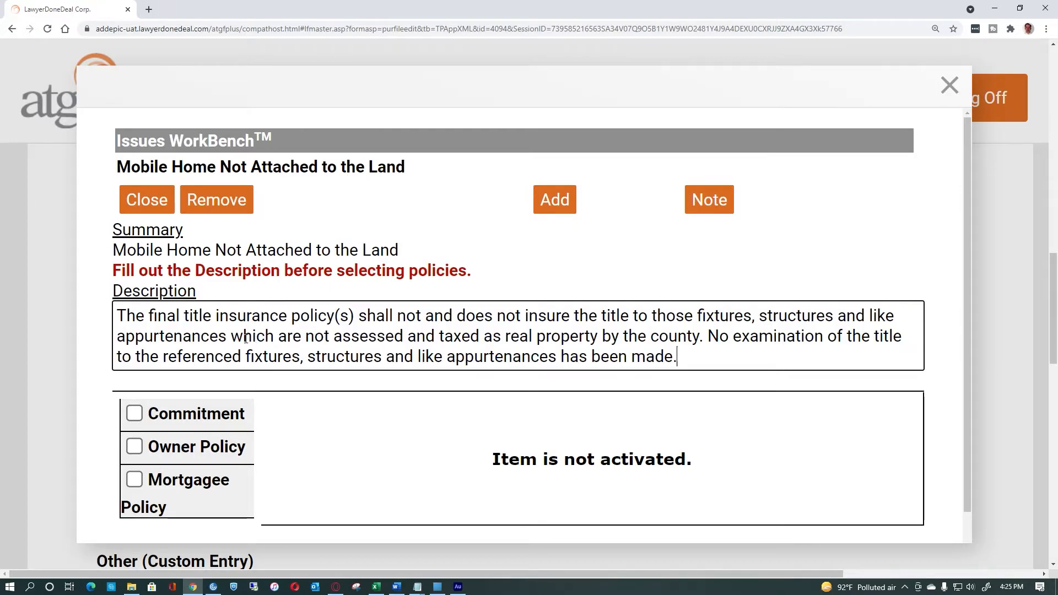
Apply the mobile home exception to the Mortgagee Policy, Owner Policy and Commitment, and close it.
left_click(134, 481)
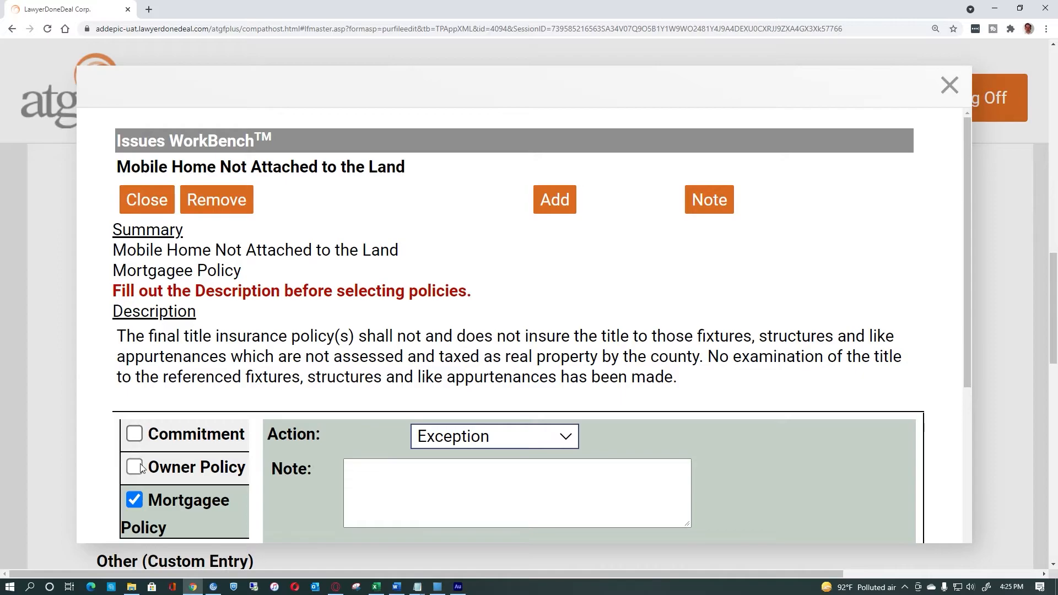
left_click(134, 466)
left_click(134, 449)
left_click(148, 199)
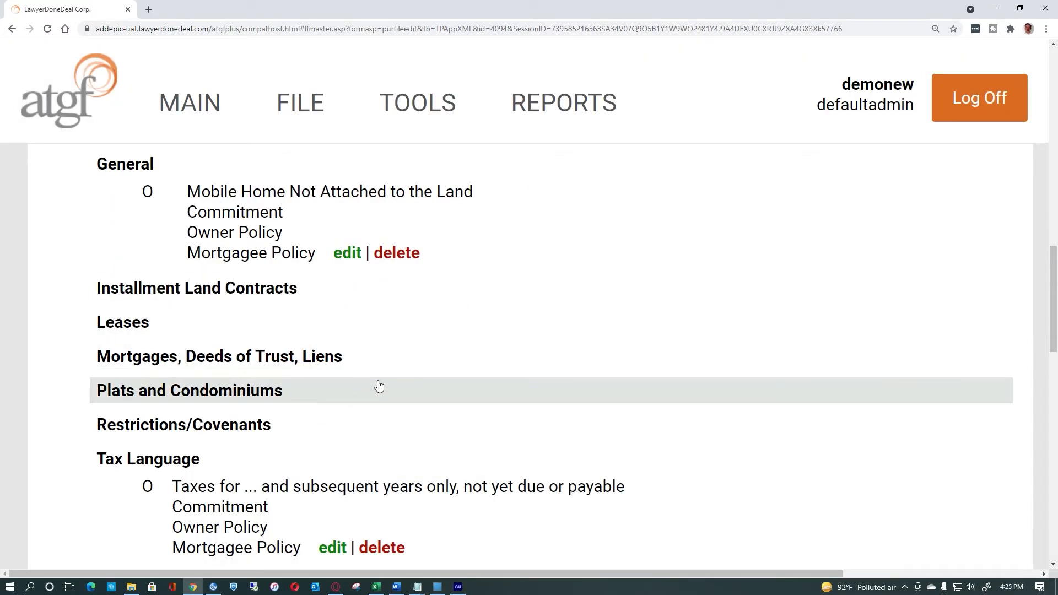
Answer Yes to verifying right of access to and from the land and go to the Requirements section.
scroll(380, 385, "down", 2)
scroll(492, 369, "up", 4)
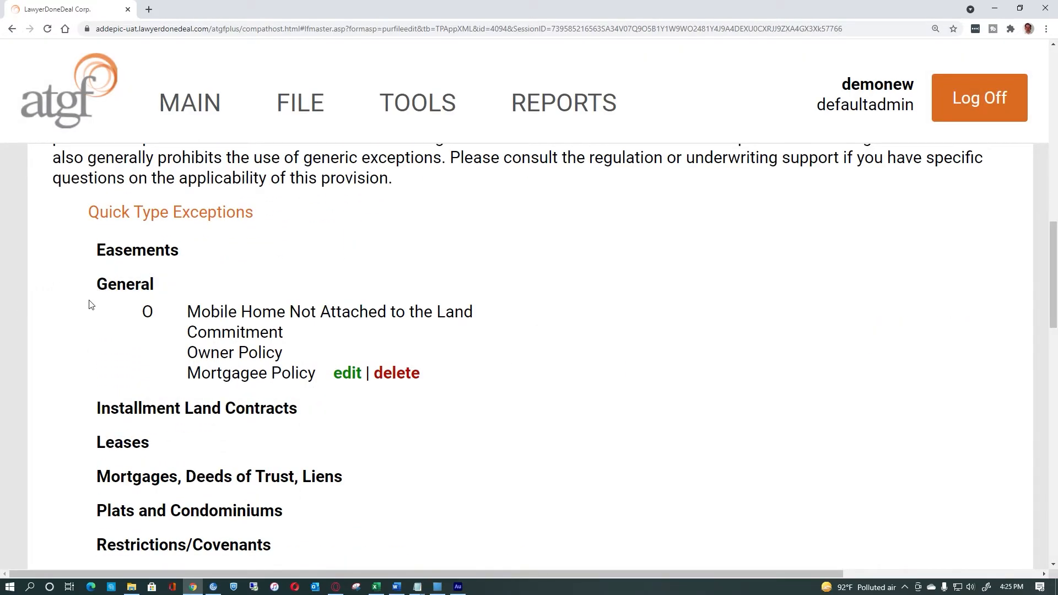
mouse_move(216, 323)
scroll(590, 430, "down", 7)
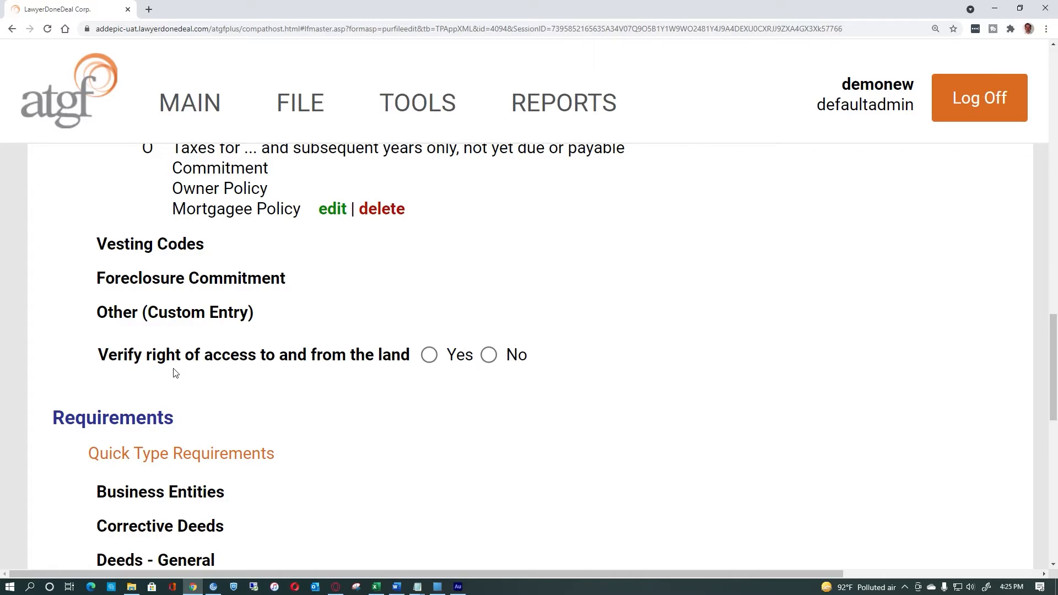
left_click(429, 355)
scroll(462, 387, "down", 5)
scroll(463, 386, "up", 2)
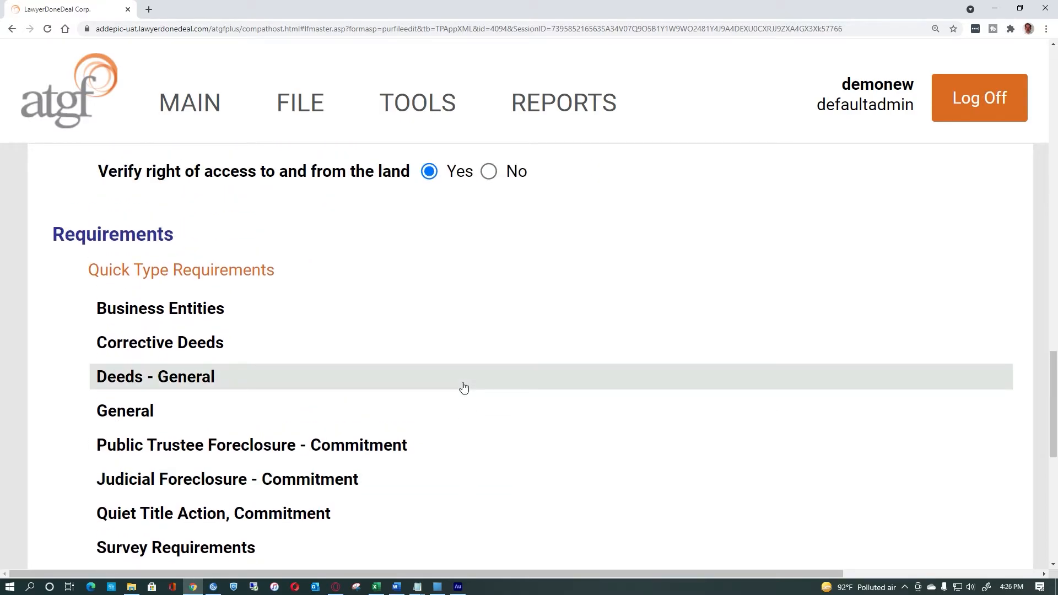
Load the saved "my requirements" set into the Quick Type Requirements and return to the file.
left_click(231, 272)
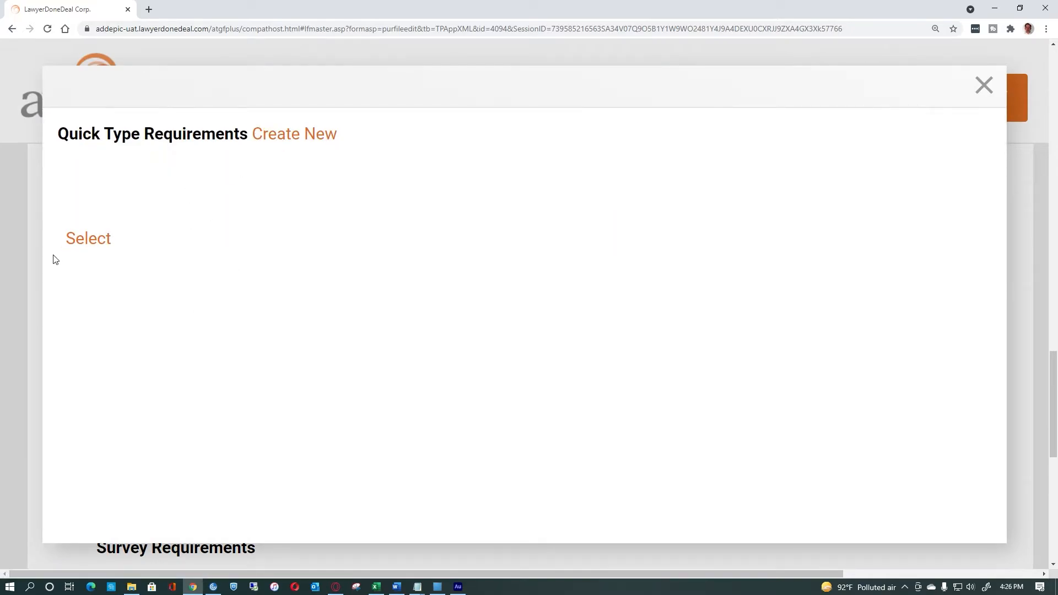
left_click(76, 249)
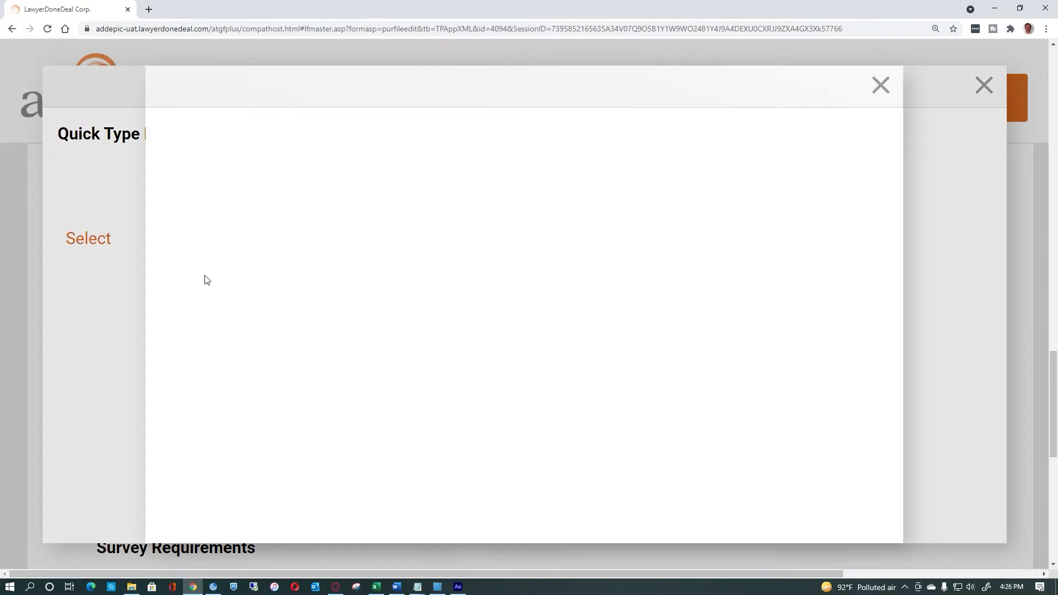
left_click(223, 300)
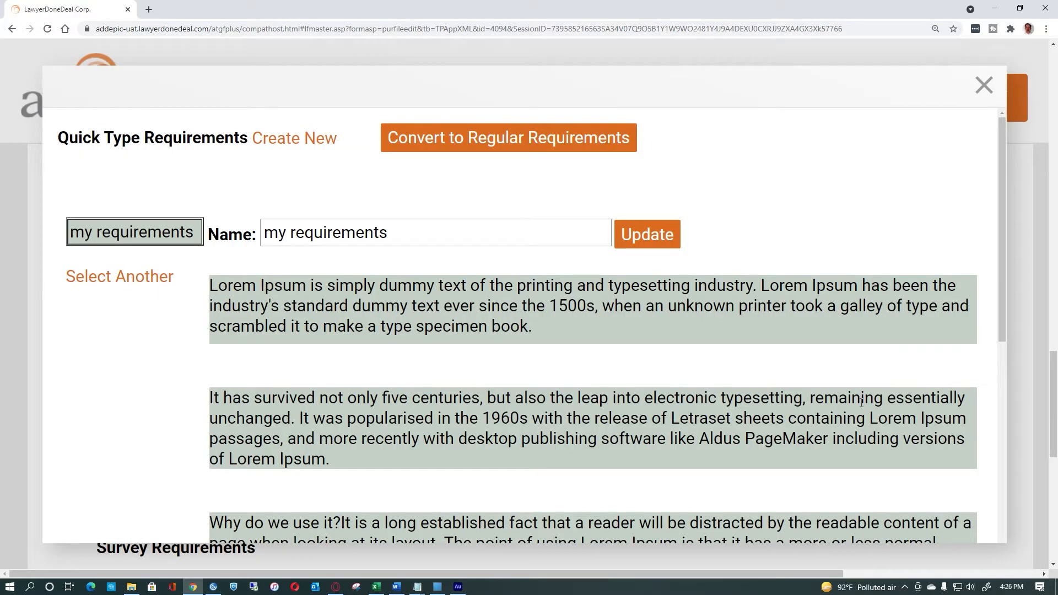
left_click(985, 86)
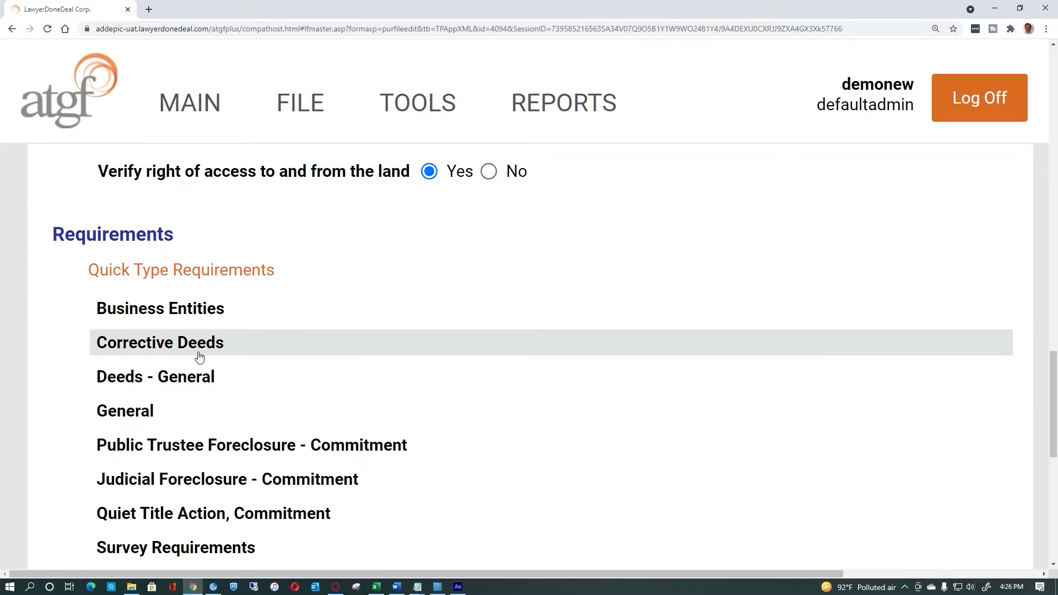
Add the Warranty Deed requirement from Deeds - General, apply it to the Commitment, and close it.
left_click(140, 381)
left_click(198, 159)
left_click(134, 454)
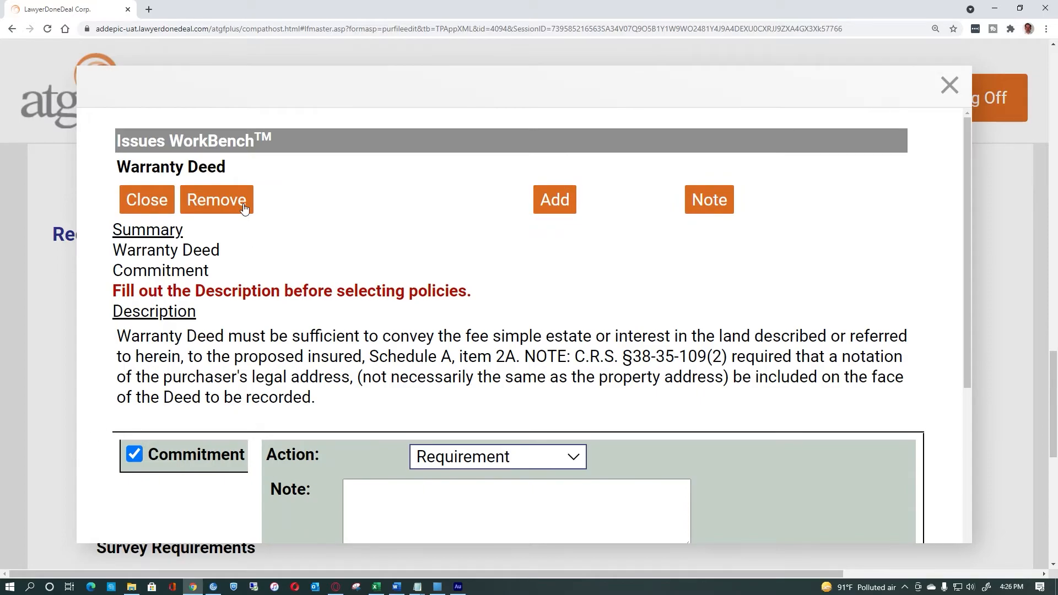
left_click(146, 202)
Add the Deed of Trust requirement from Mortgage/ Deed of Trust to the Commitment and close it.
scroll(402, 280, "down", 5)
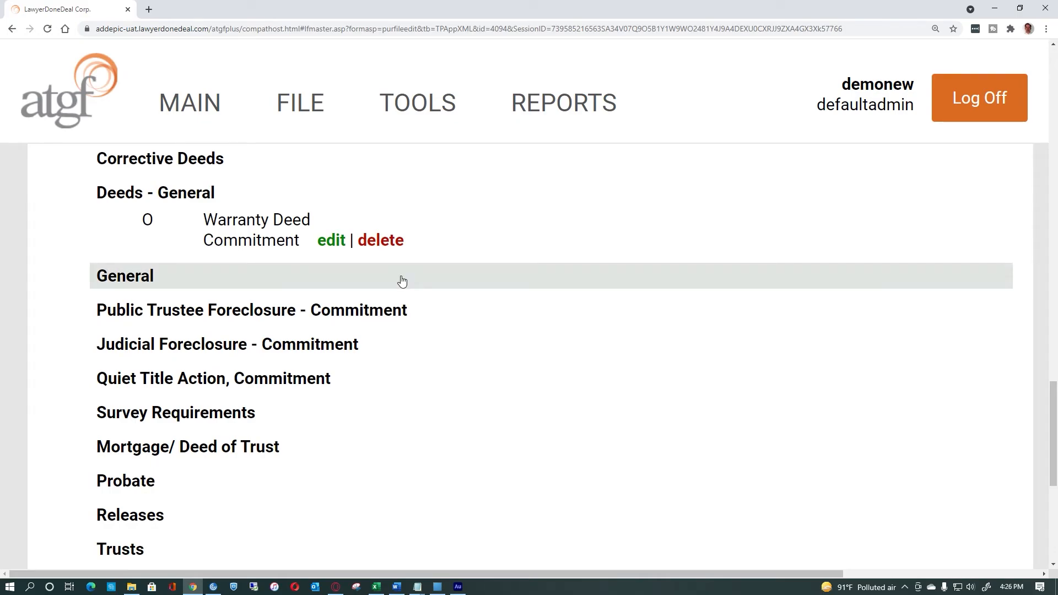
left_click(265, 447)
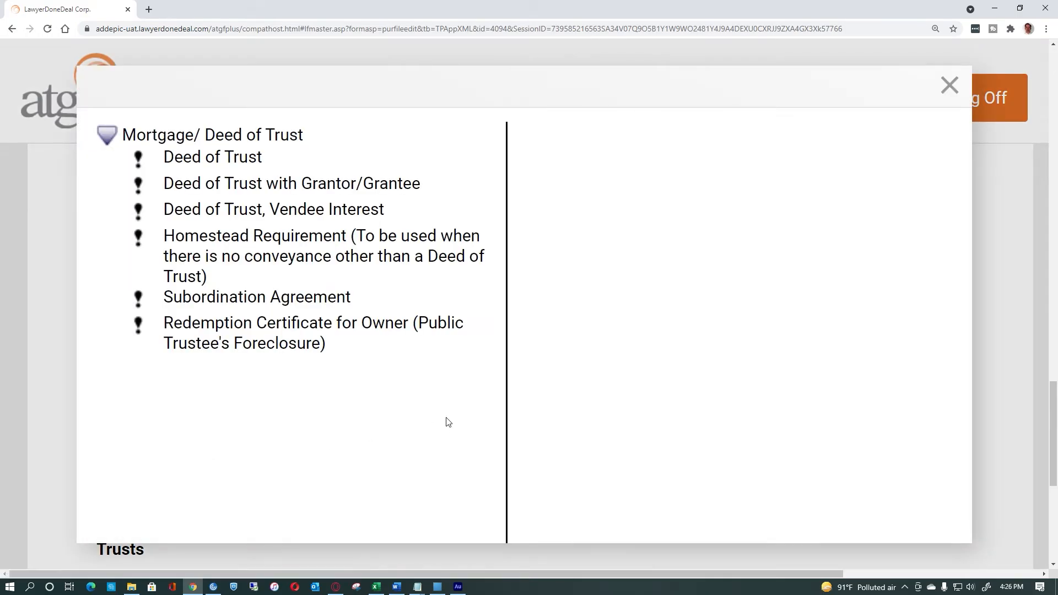
left_click(212, 157)
left_click(144, 199)
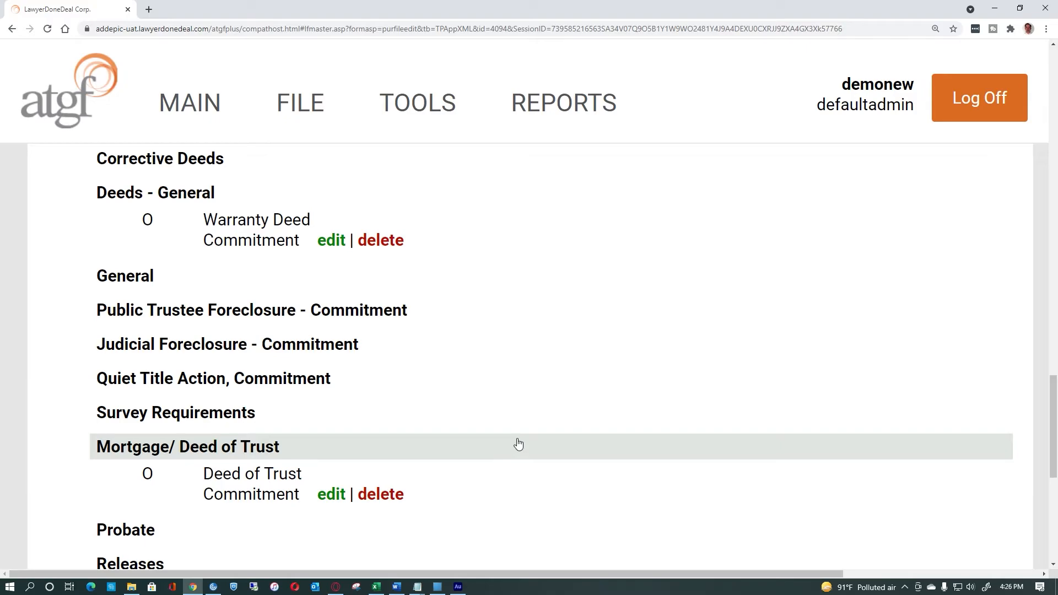
Add the common endorsement ALTA 8.1-06 Environmental Protection Lien to the Mortgagee Policy and close it.
scroll(518, 444, "down", 7)
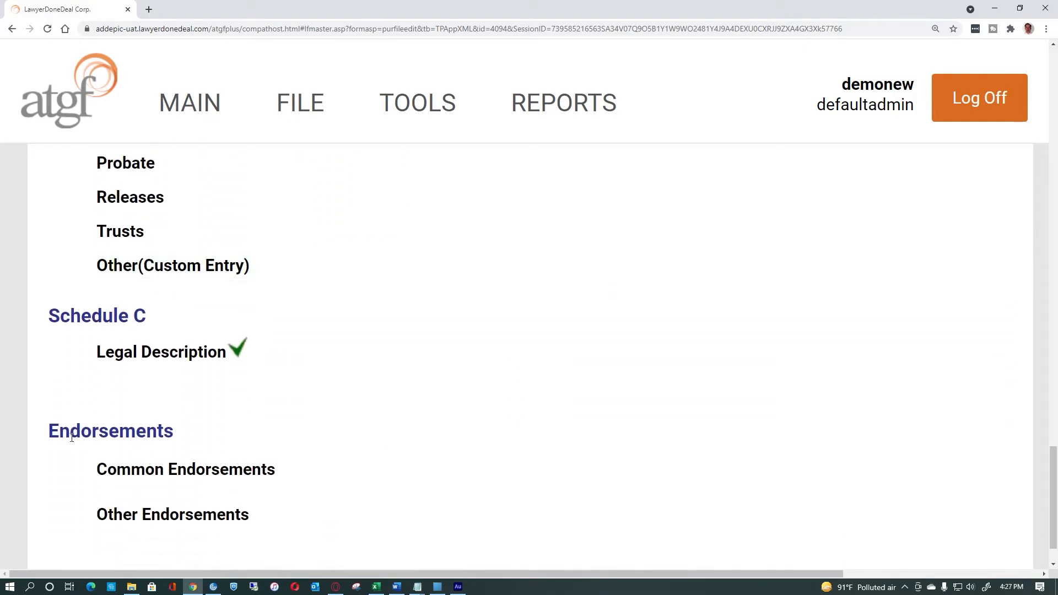
left_click(113, 362)
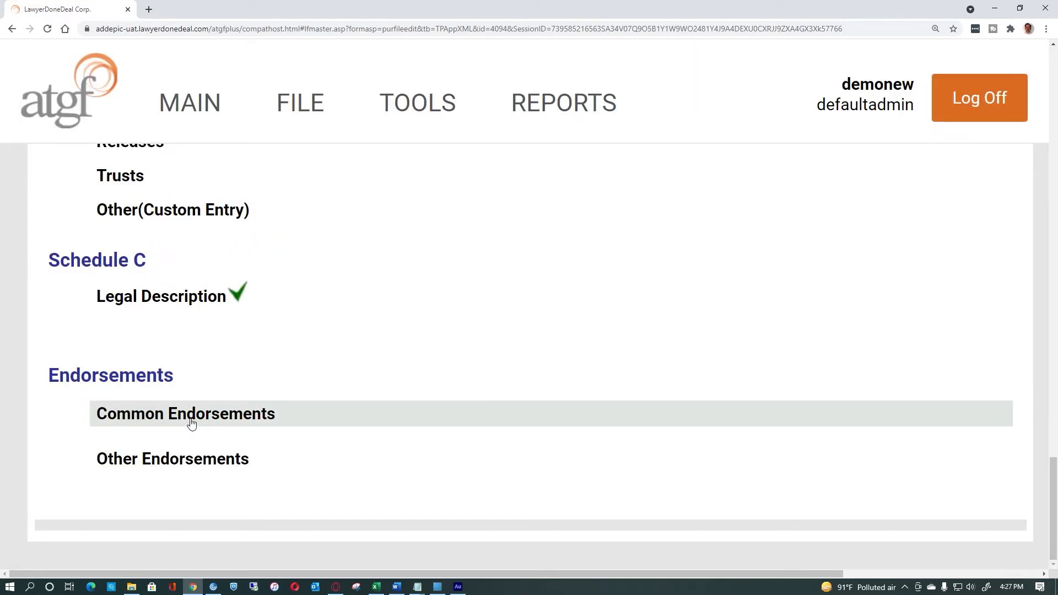
left_click(191, 424)
left_click(135, 331)
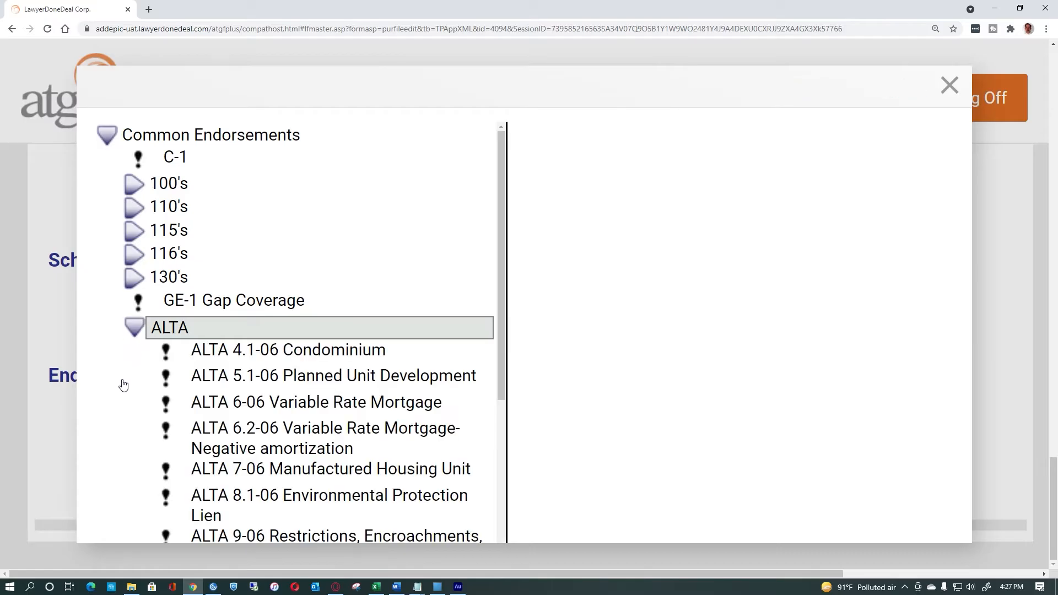
scroll(123, 385, "down", 3)
left_click(289, 168)
left_click(373, 200)
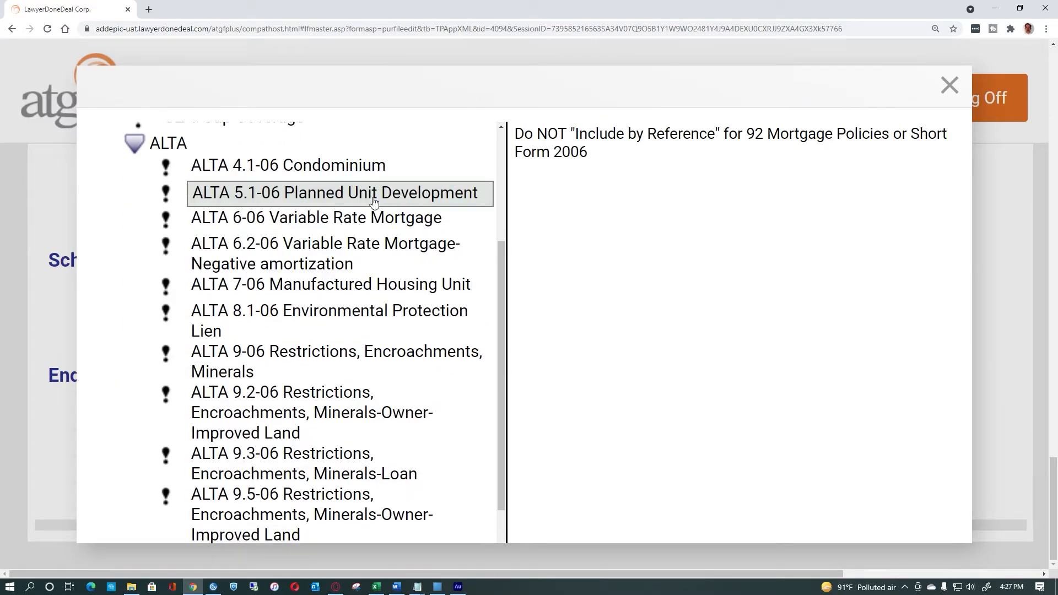
left_click(380, 220)
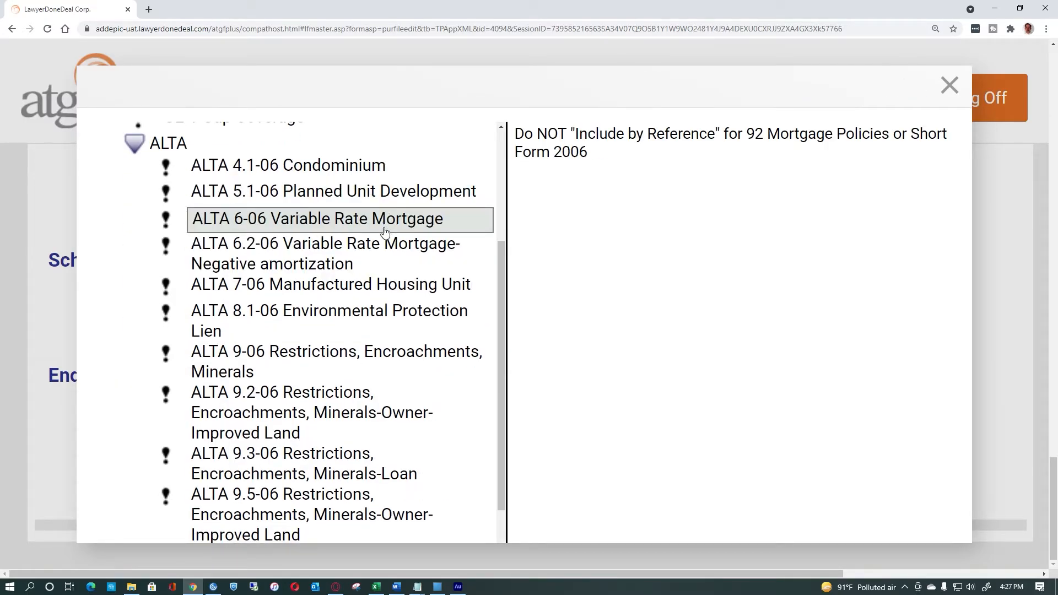
left_click(378, 265)
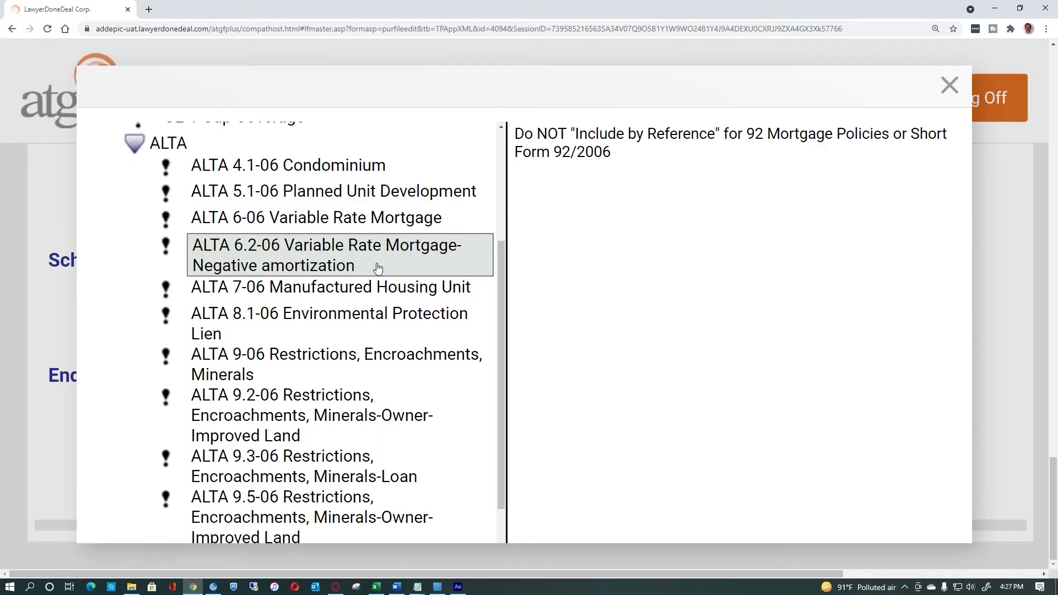
left_click(368, 286)
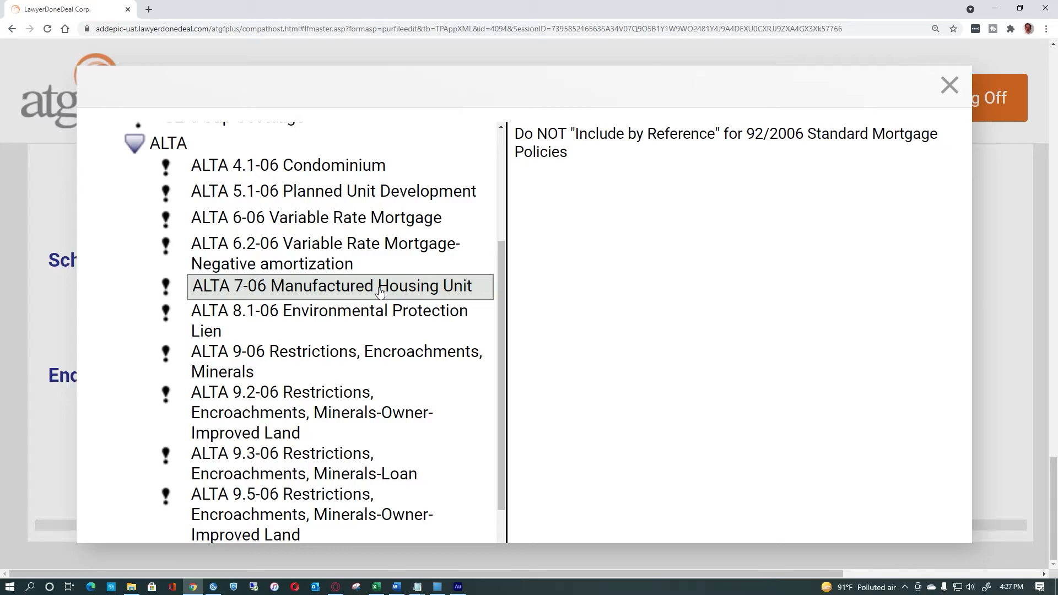
left_click(282, 320)
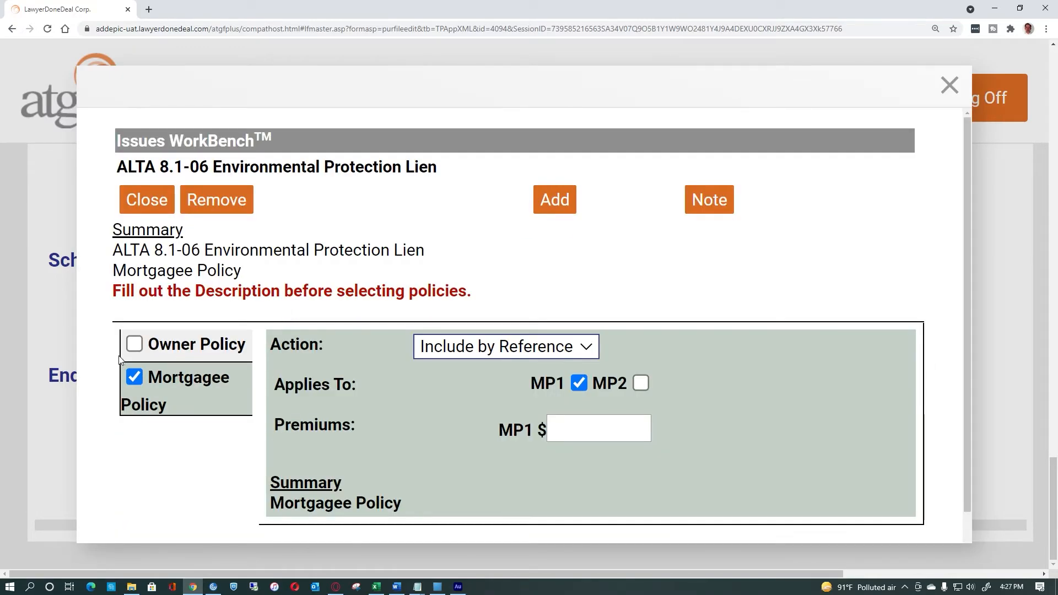
left_click(147, 201)
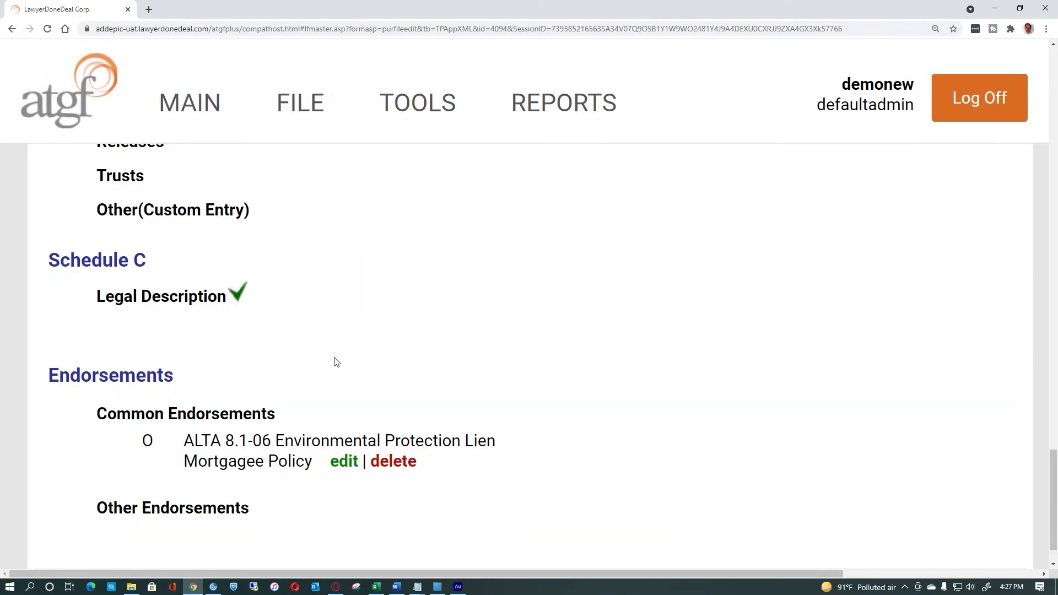
Add the common endorsement ALTA 9-06 Restrictions, Encroachments, Minerals to the Mortgagee Policy and close it.
left_click(206, 419)
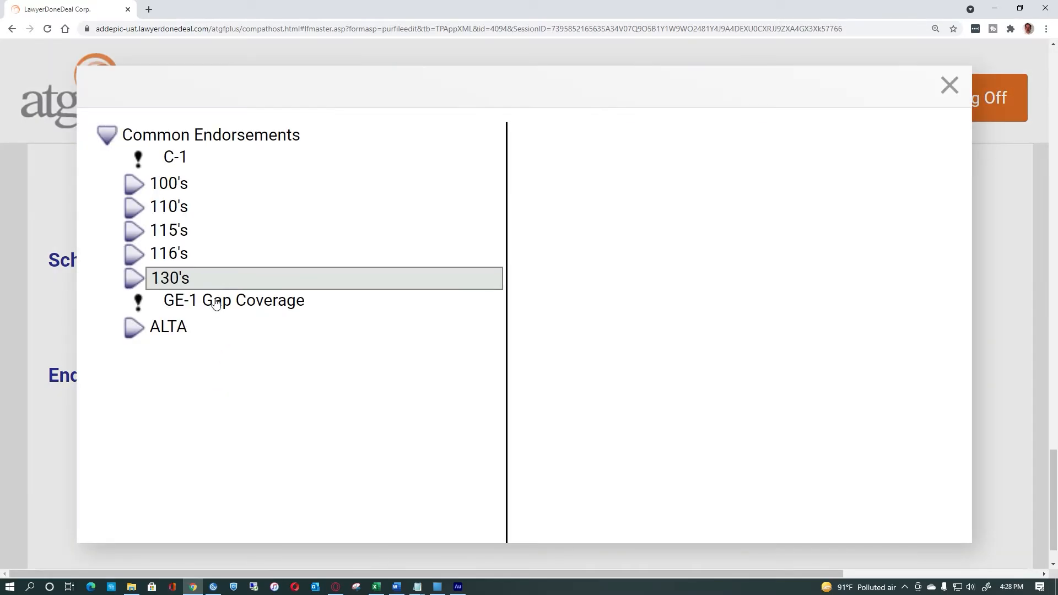
left_click(165, 328)
scroll(259, 338, "down", 4)
left_click(338, 284)
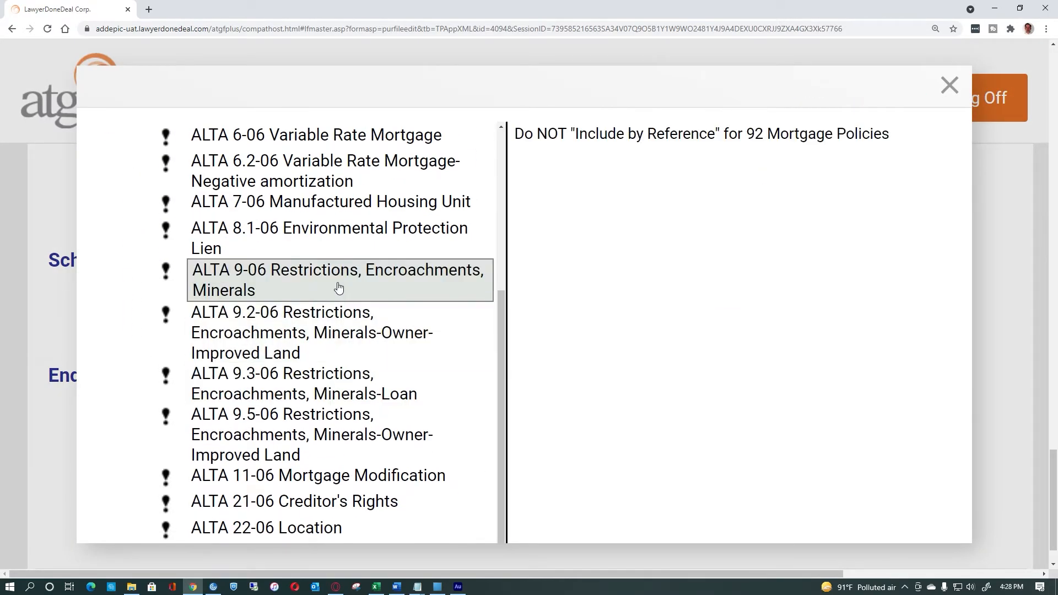
left_click(348, 275)
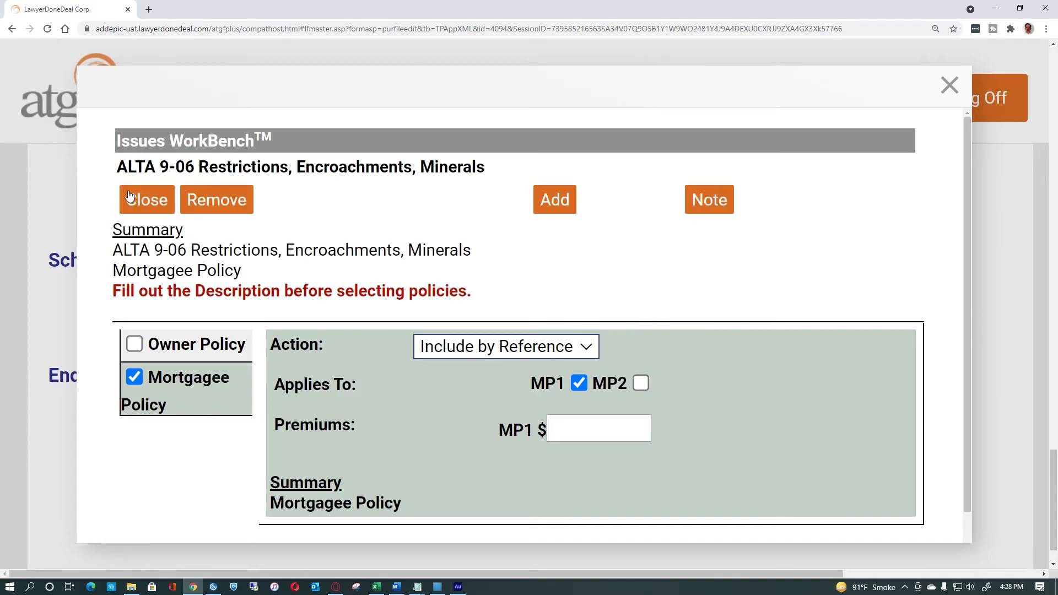
left_click(146, 201)
Add the ALTA 22-06 Location endorsement, describing the improvement as "Single Family Residence" and pasting in the property's street address.
left_click(184, 416)
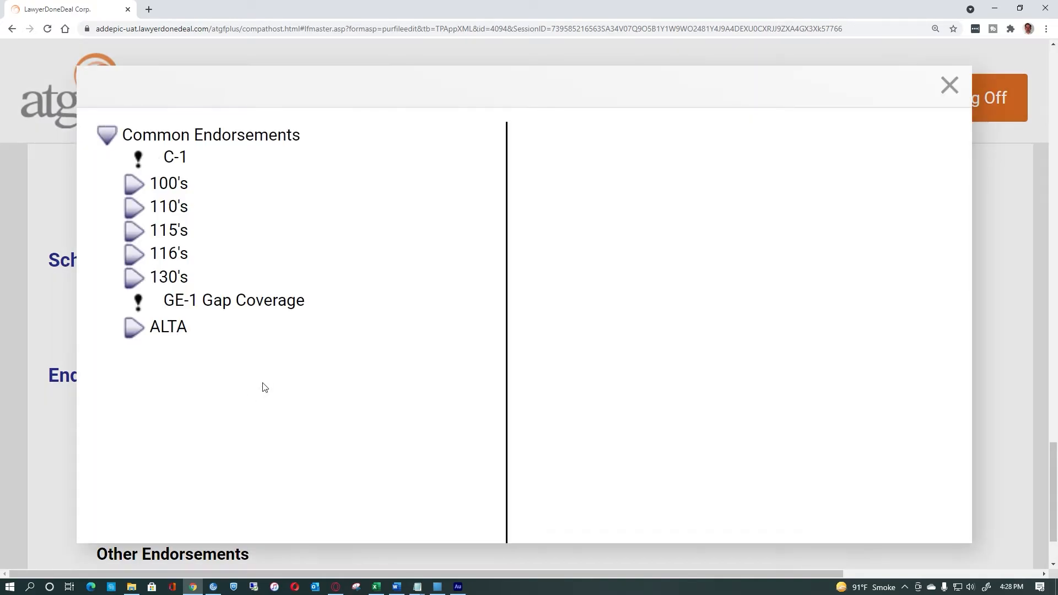
left_click(165, 329)
scroll(338, 303, "down", 9)
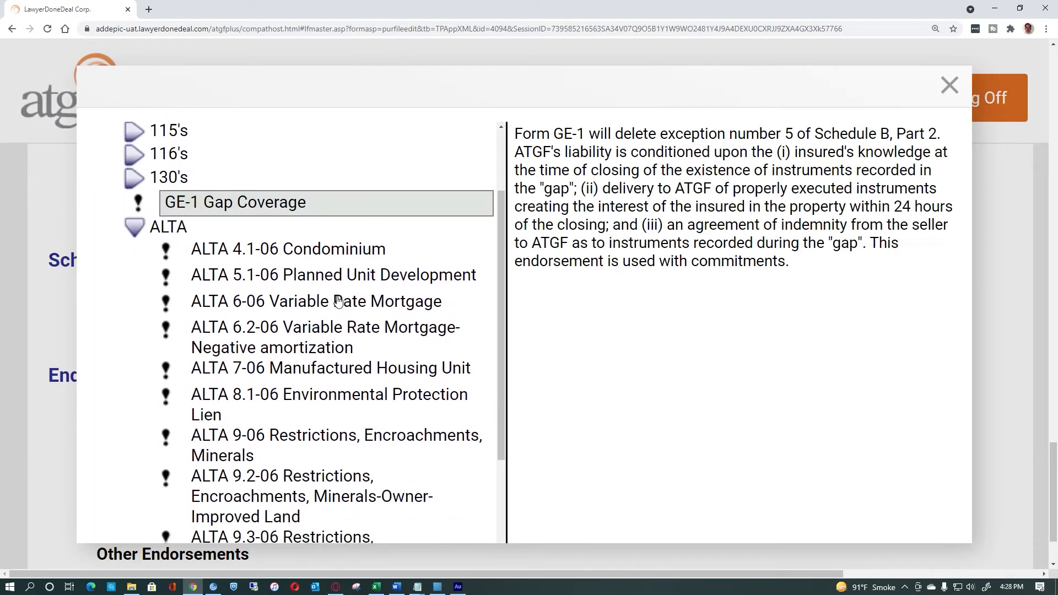
left_click(218, 298)
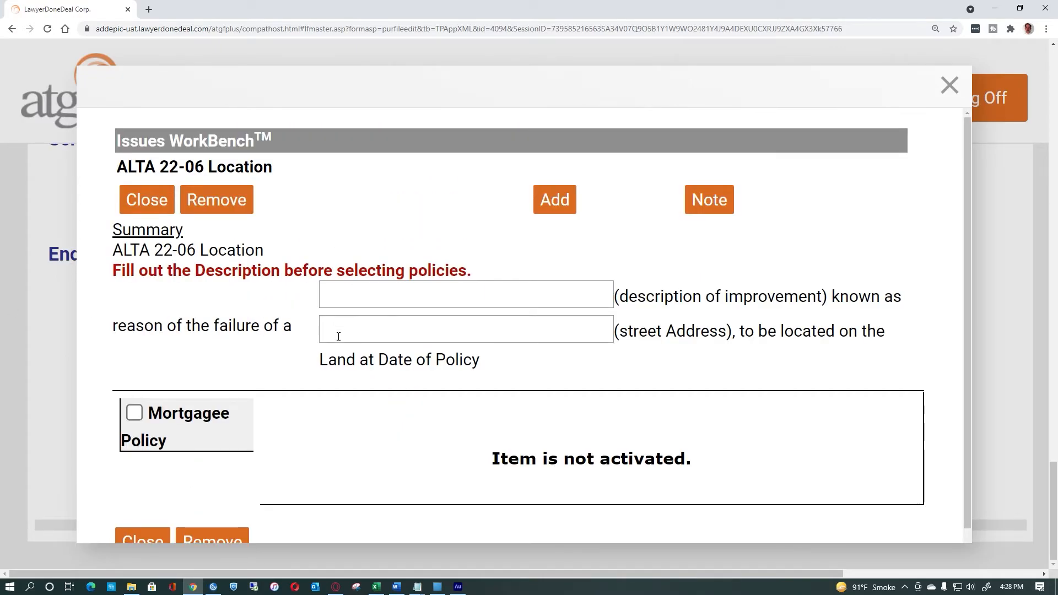
left_click(342, 302)
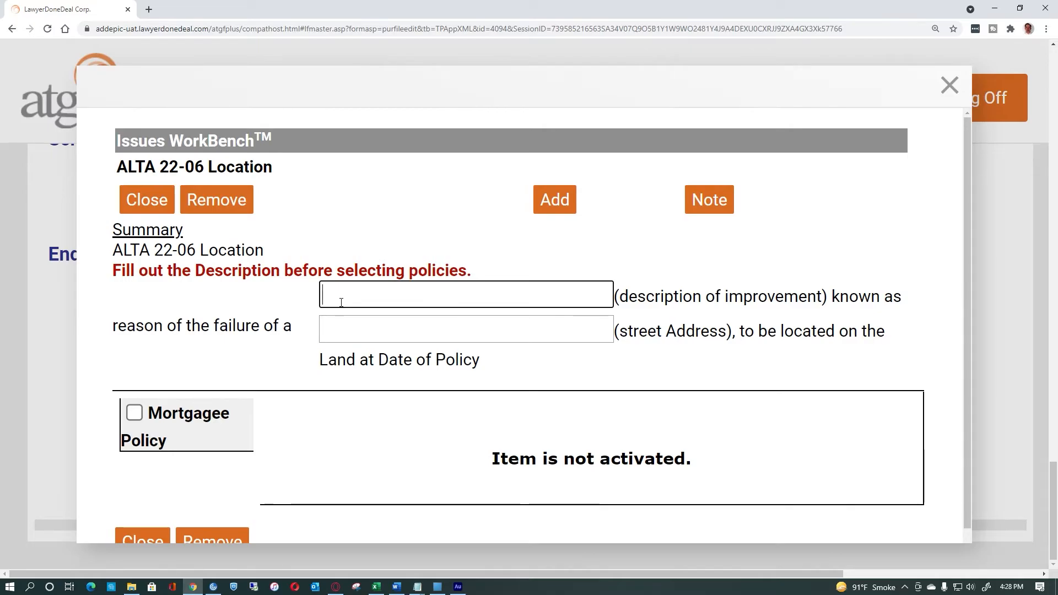
type("Single Family Residence")
key("Tab")
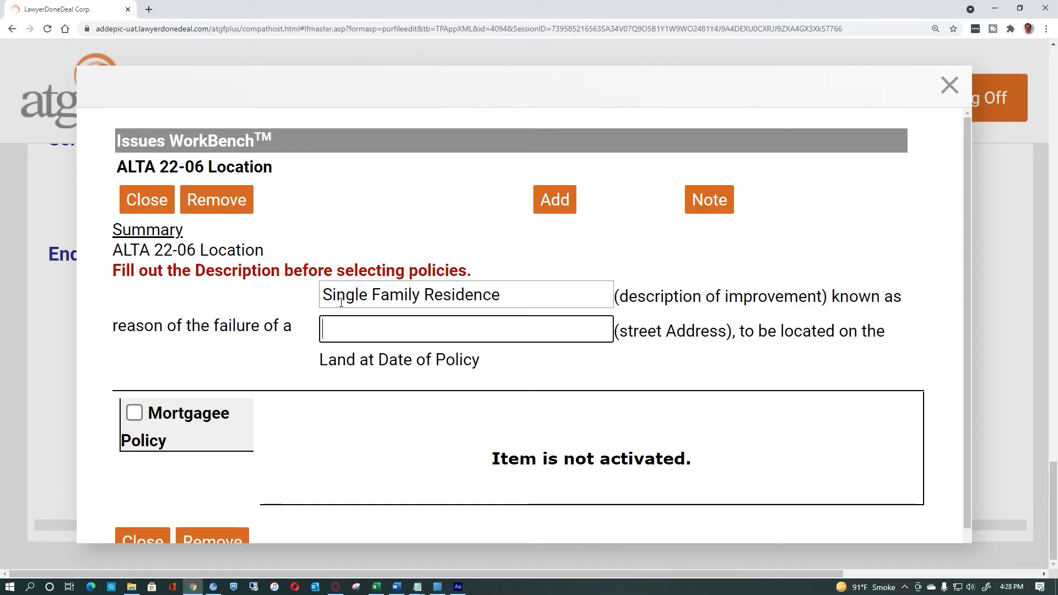
key("ctrl+v")
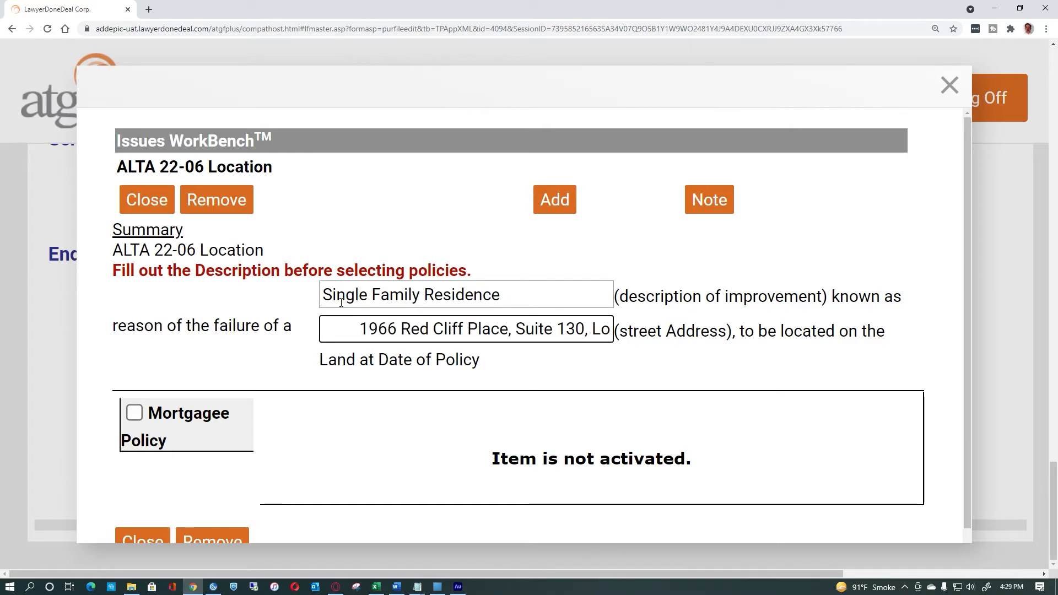
Apply the location endorsement to the Mortgagee Policy with the action Include, accept the manual review, and close it.
left_click(134, 413)
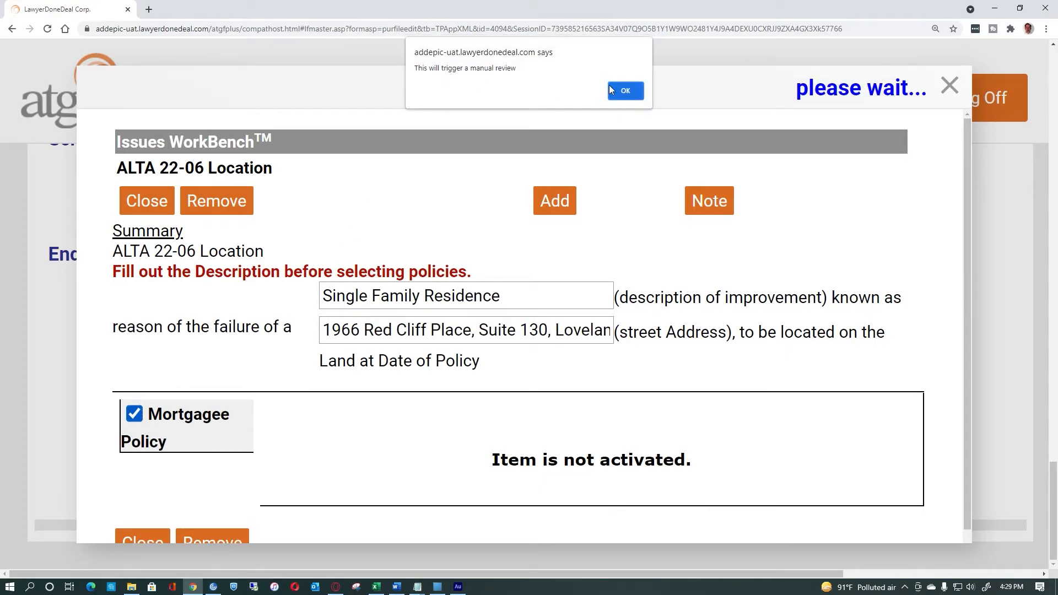
left_click(627, 91)
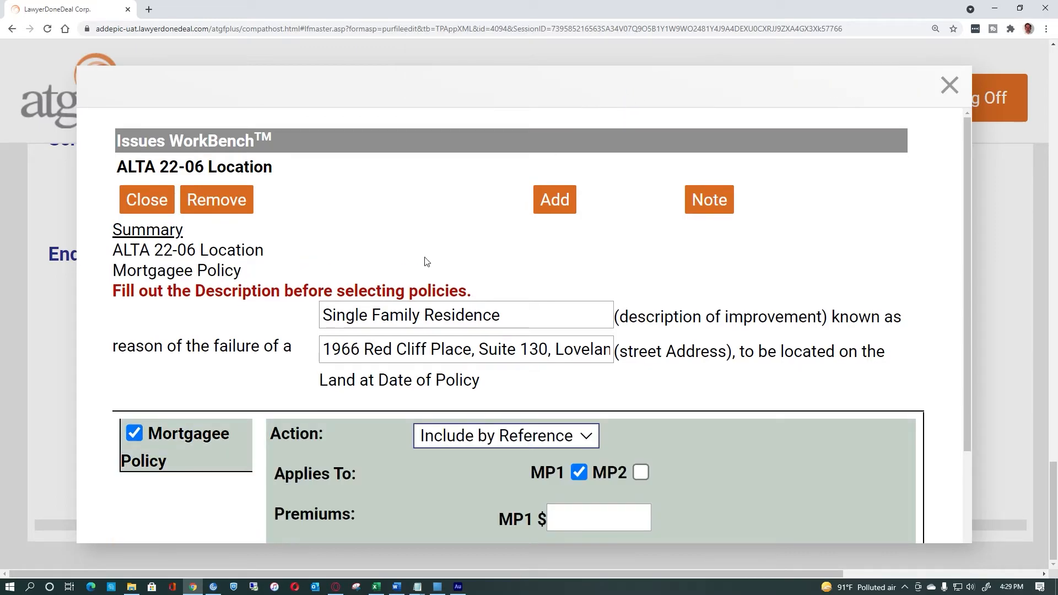
scroll(333, 356, "down", 2)
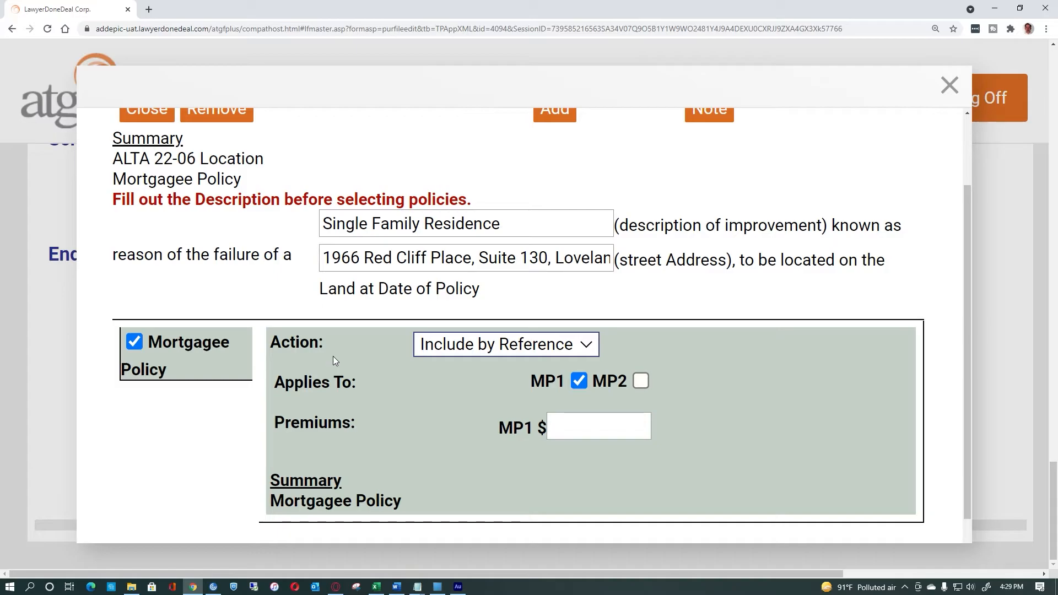
left_click(546, 346)
left_click(502, 376)
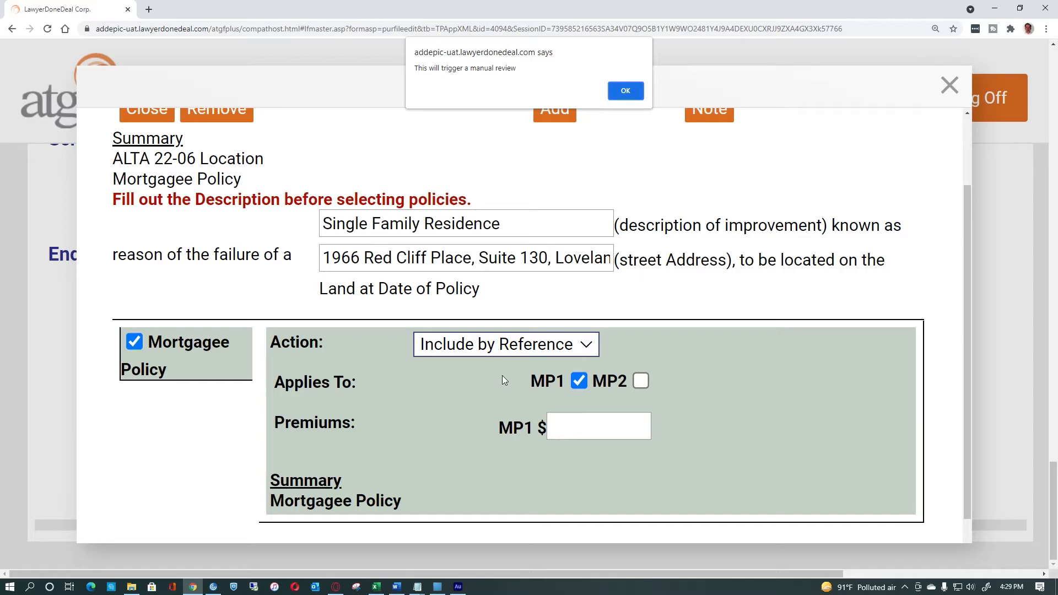
left_click(633, 94)
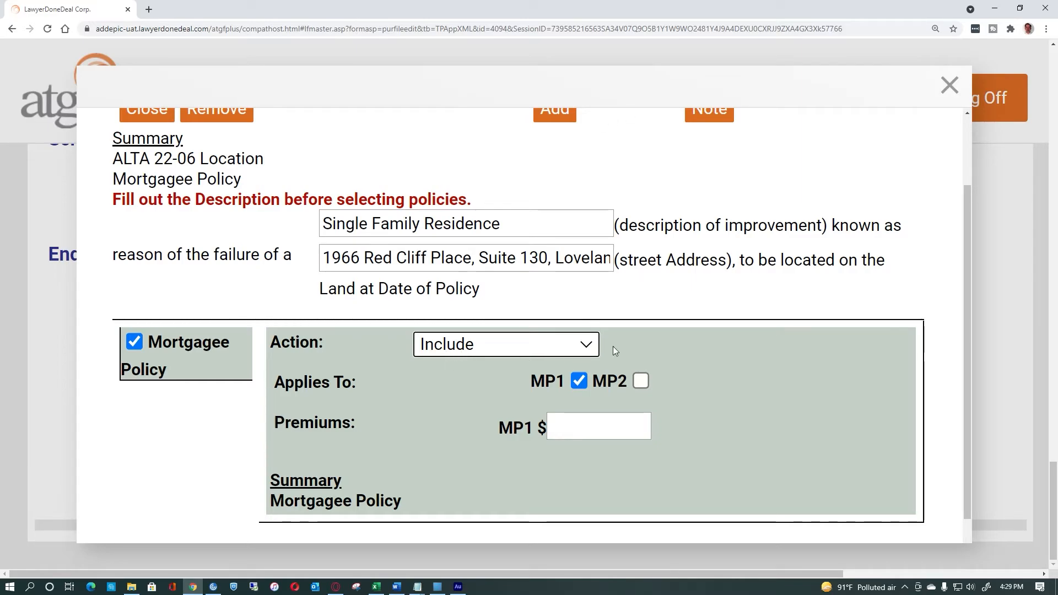
left_click(715, 302)
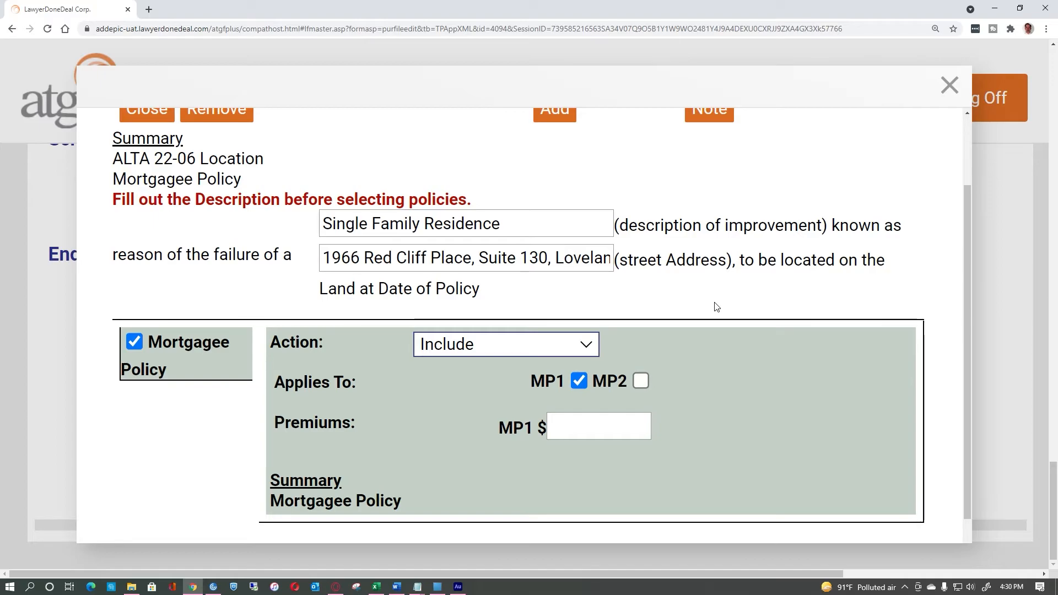
scroll(717, 306, "up", 2)
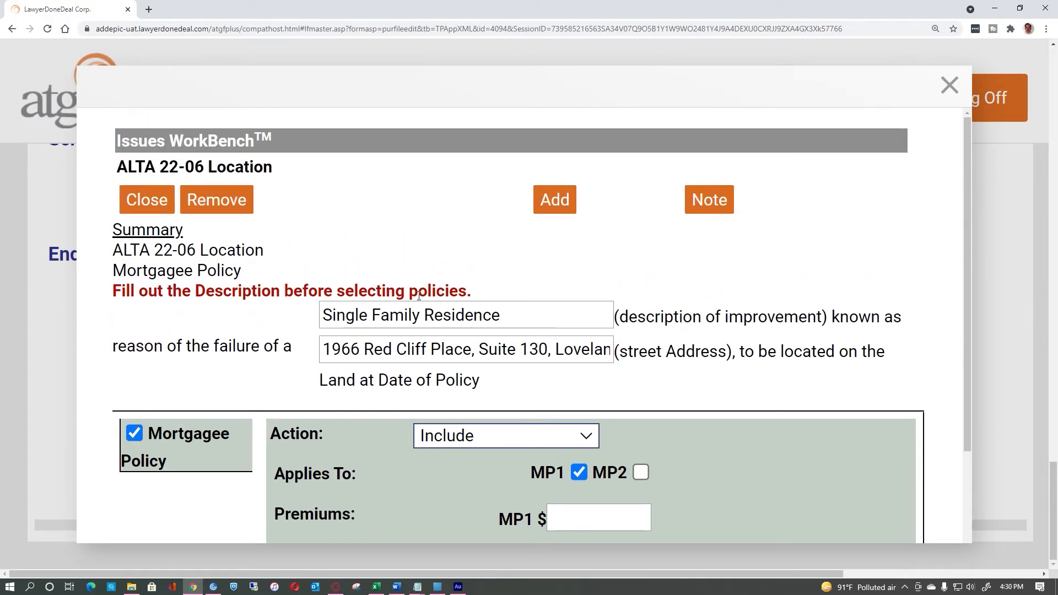
left_click(143, 201)
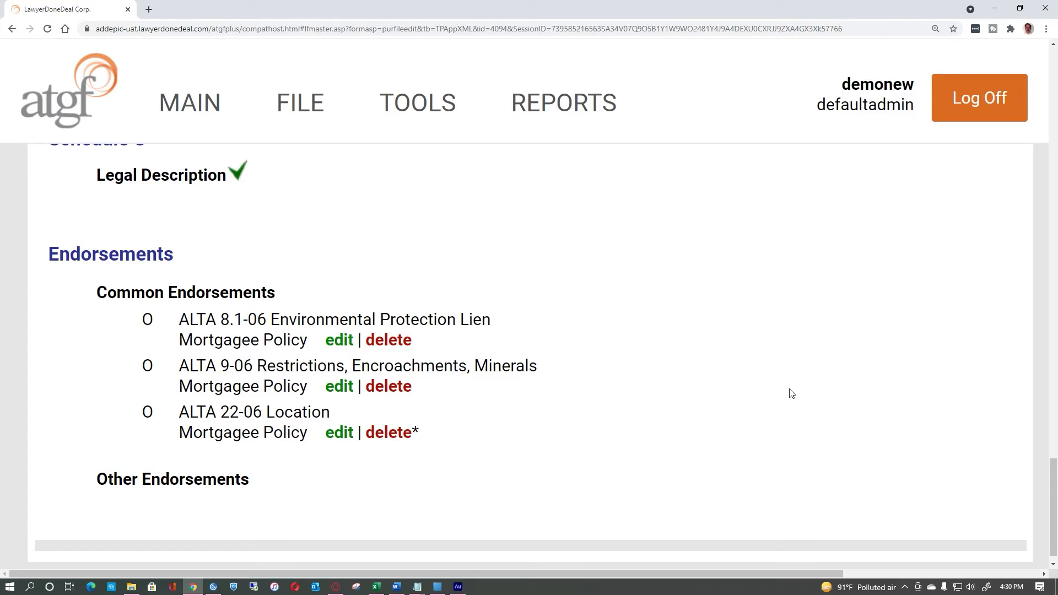
scroll(791, 395, "up", 5)
scroll(791, 394, "up", 8)
scroll(791, 394, "down", 12)
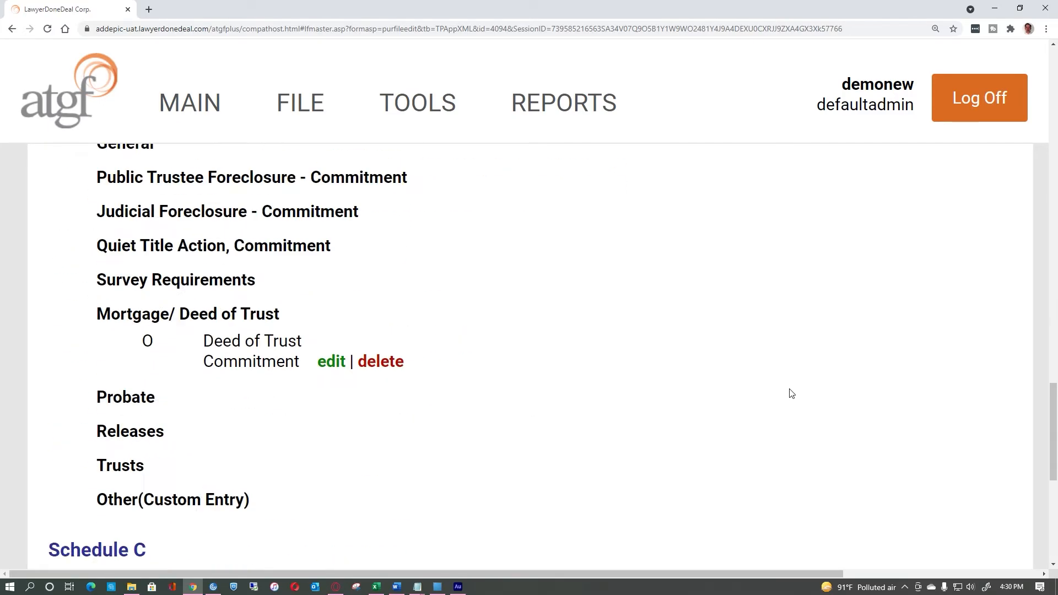
Open the ALTA 22-06 Location endorsement and remove it from the file, confirming the deletion.
left_click(220, 441)
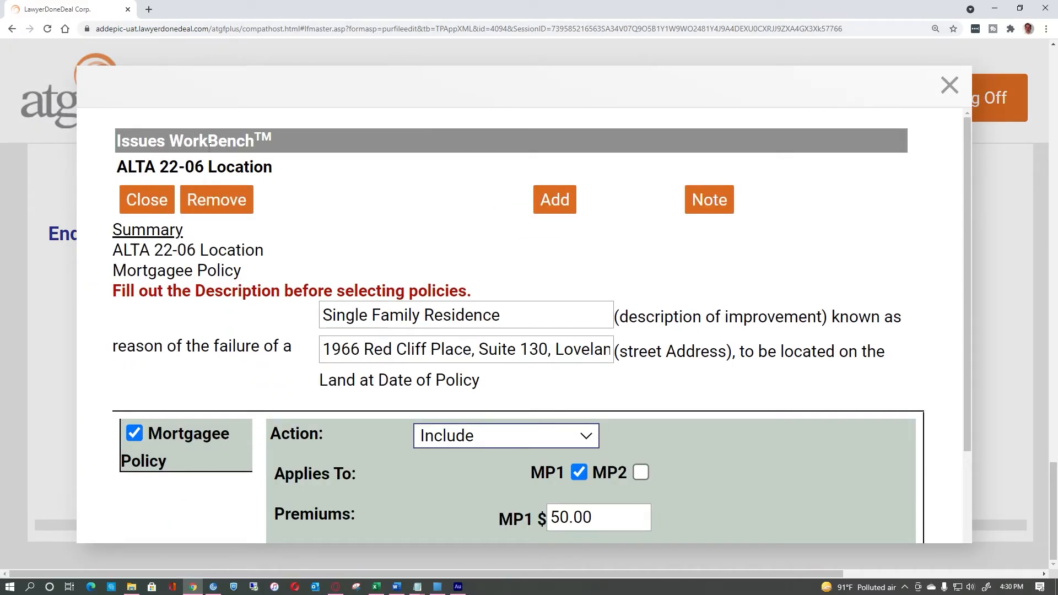
left_click(210, 200)
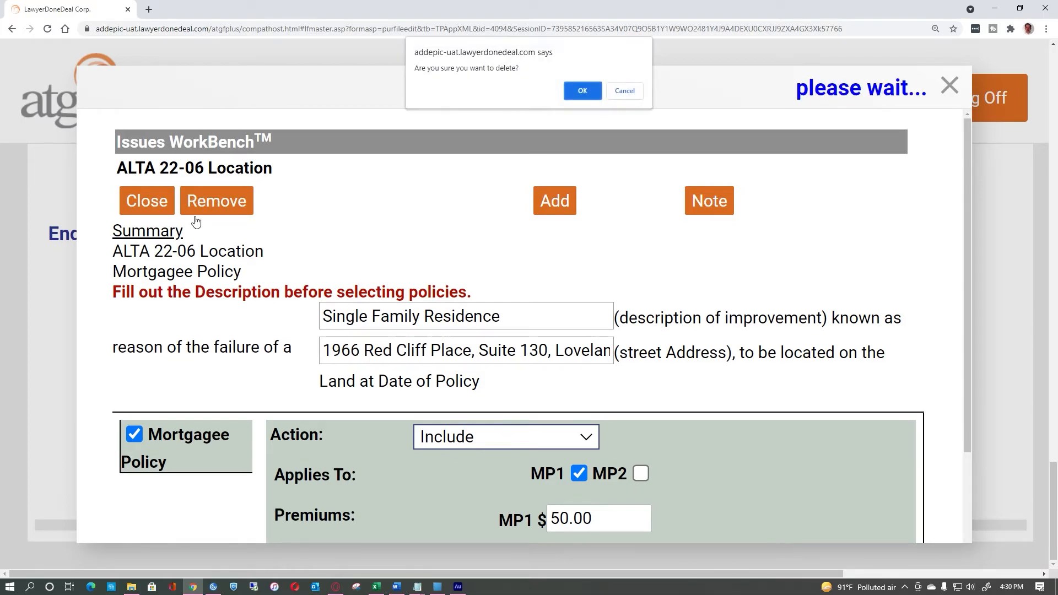
left_click(582, 91)
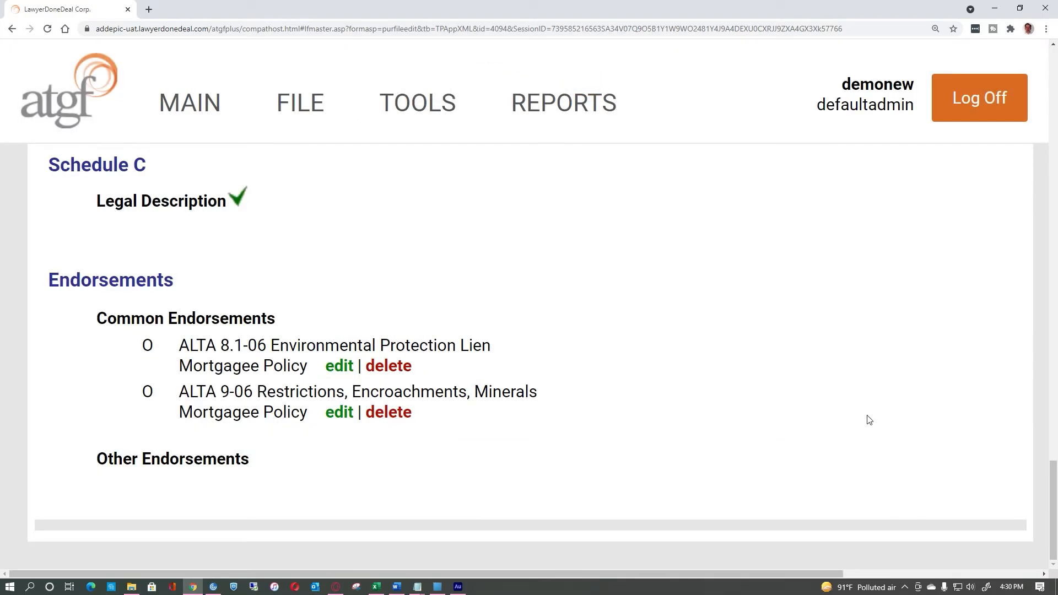
Open the Premium Calculator and review the owner policy premium and the premiums of both mortgages.
scroll(857, 371, "up", 20)
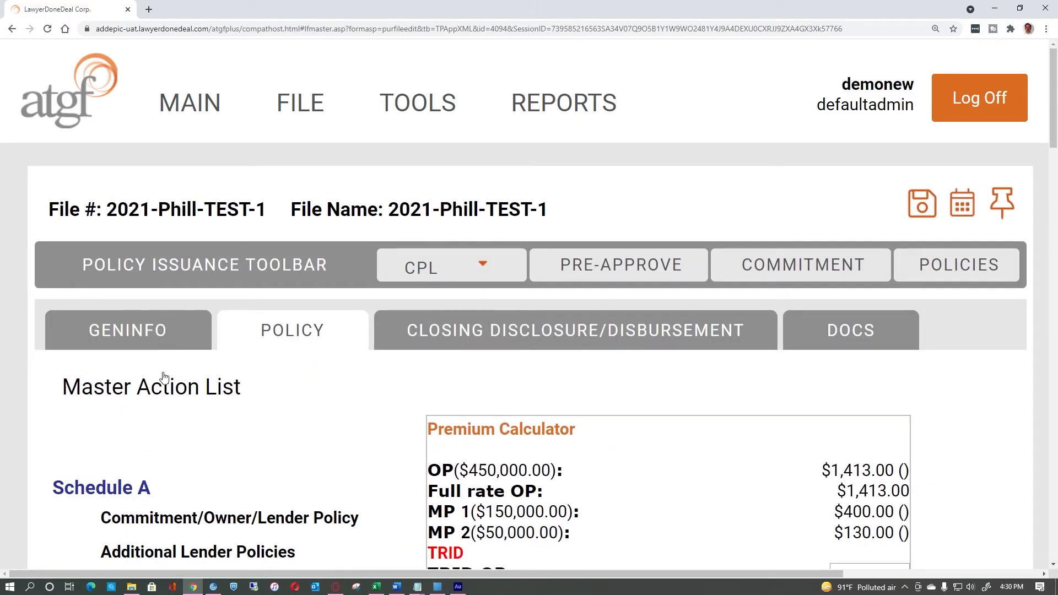
scroll(470, 410, "down", 2)
scroll(472, 407, "down", 2)
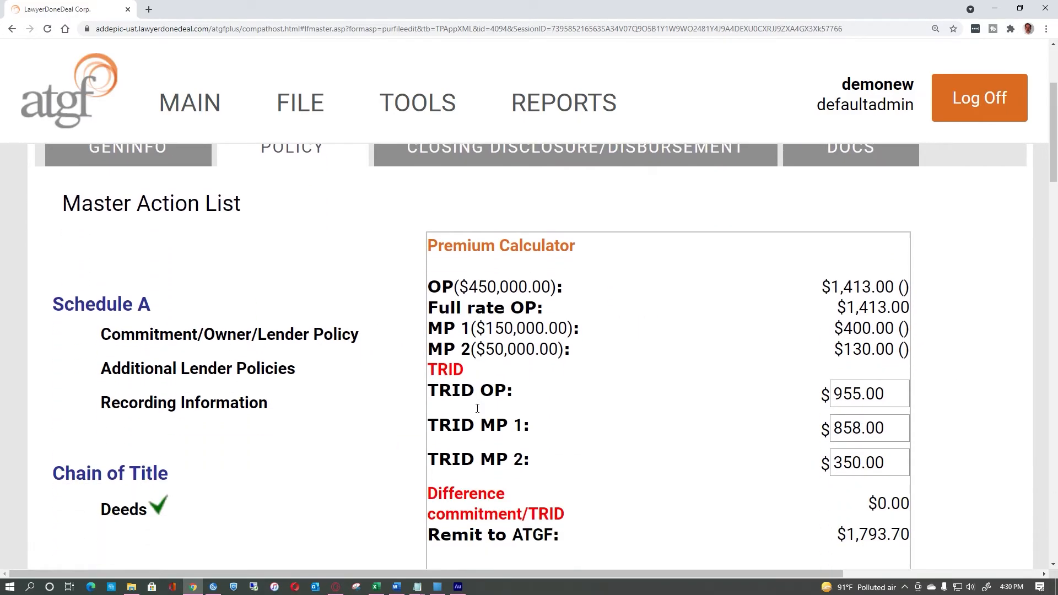
left_click(473, 251)
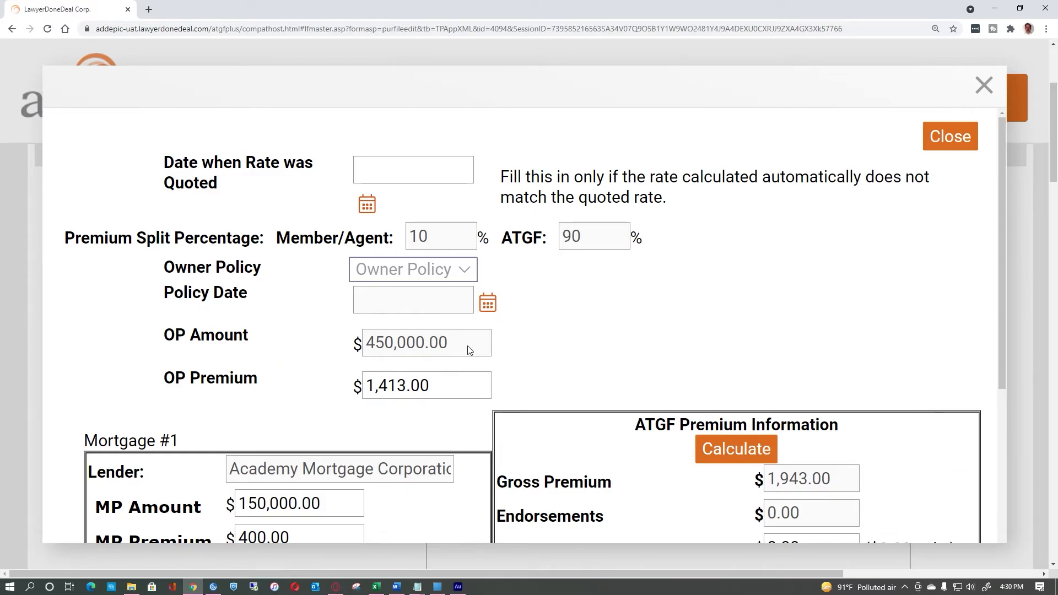
left_click(390, 387)
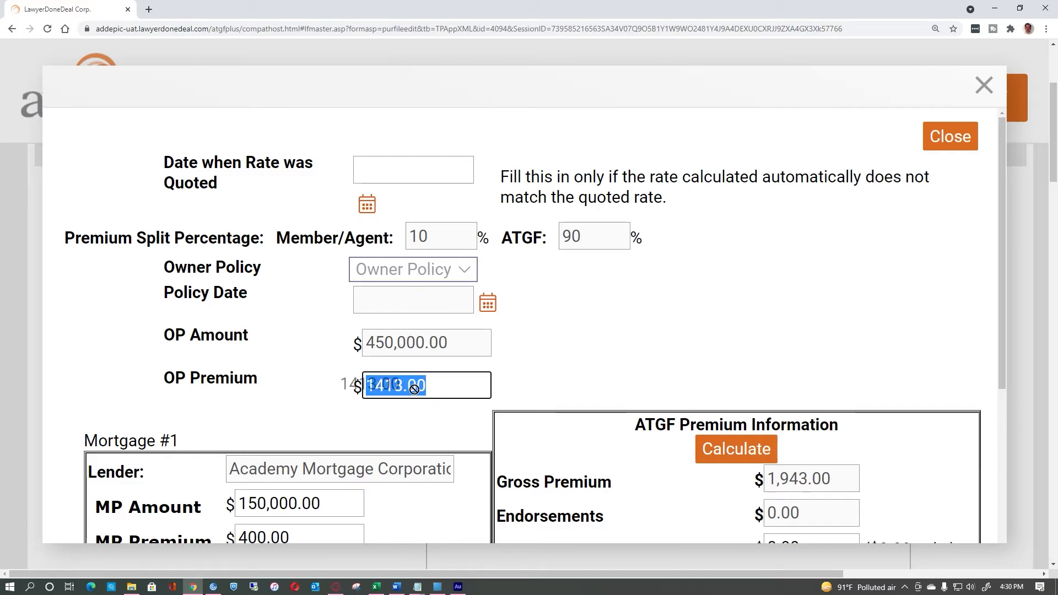
left_click(455, 390)
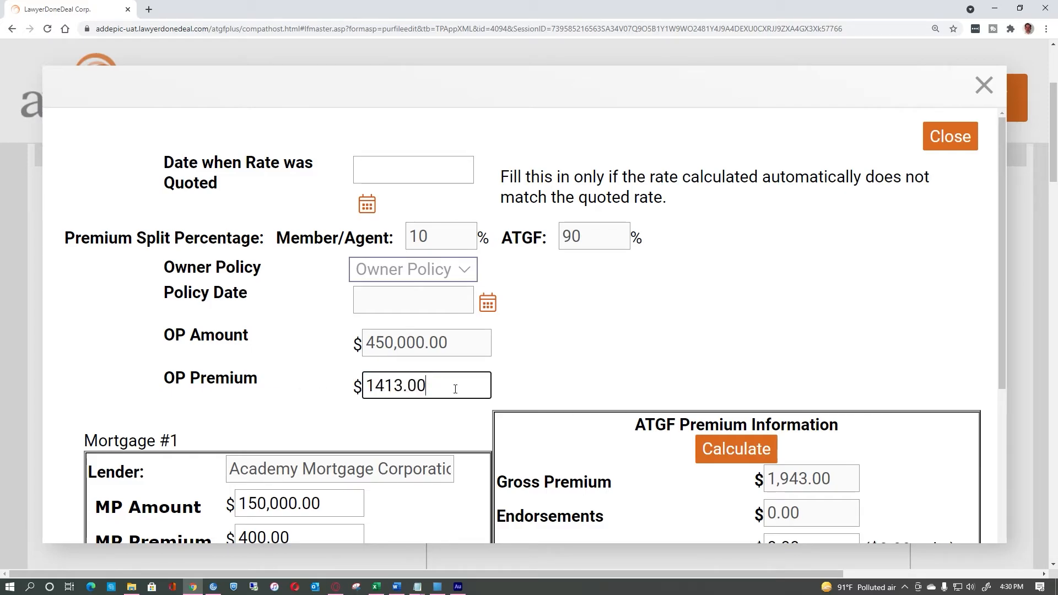
scroll(455, 389, "down", 3)
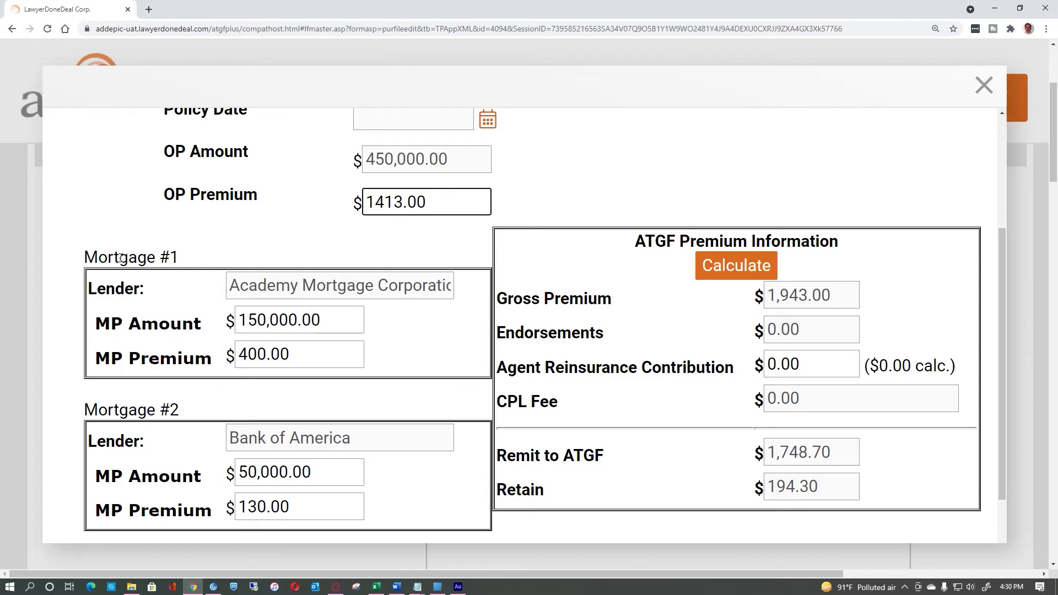
left_click(239, 361)
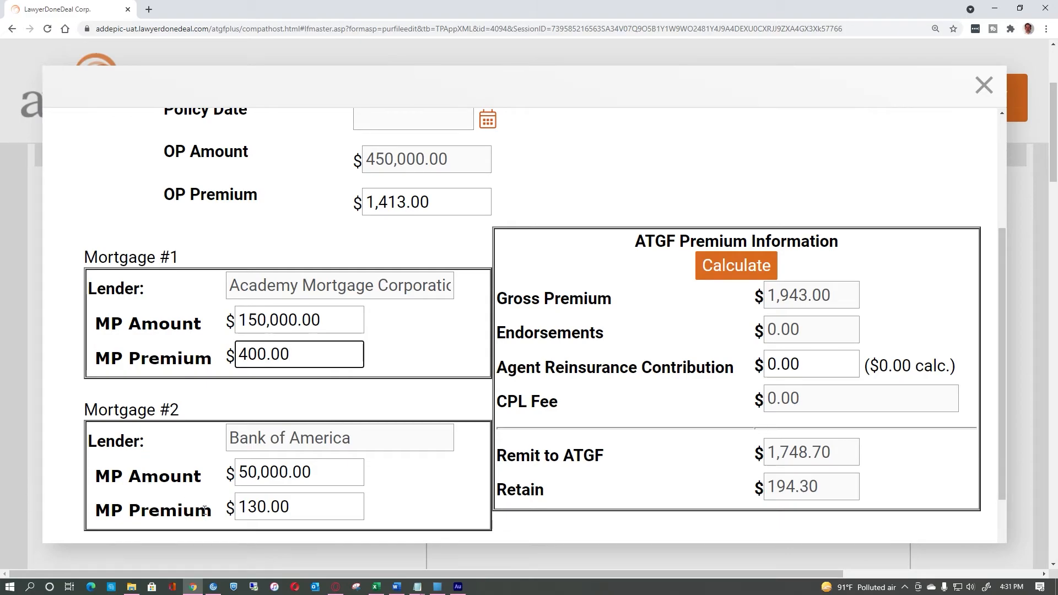
left_click(297, 510)
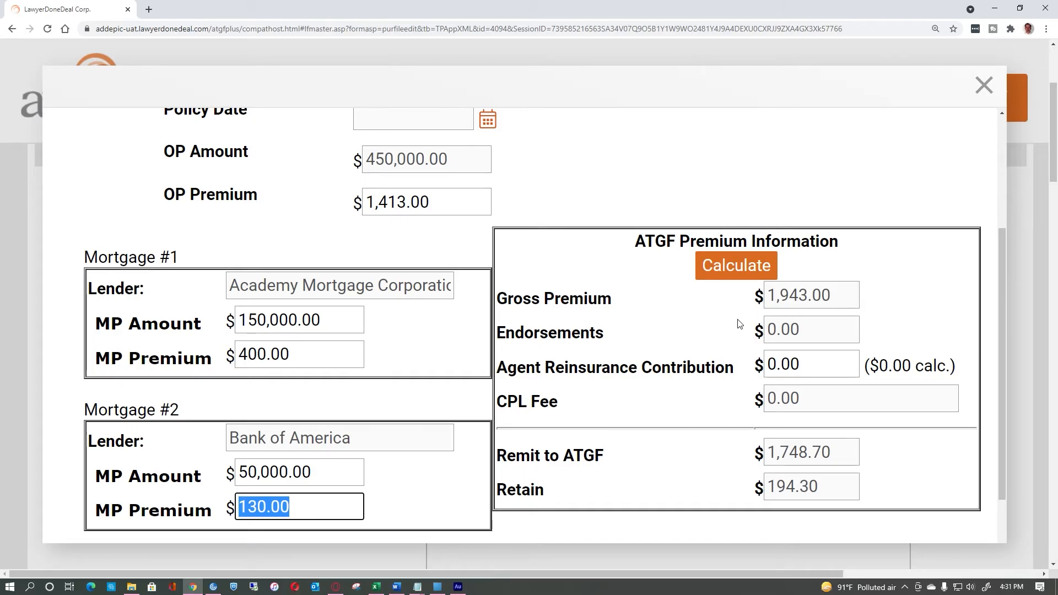
Examine the gross premium, endorsements, remit and retain amounts in the ATGF Premium Information.
left_click_drag(853, 297, 773, 295)
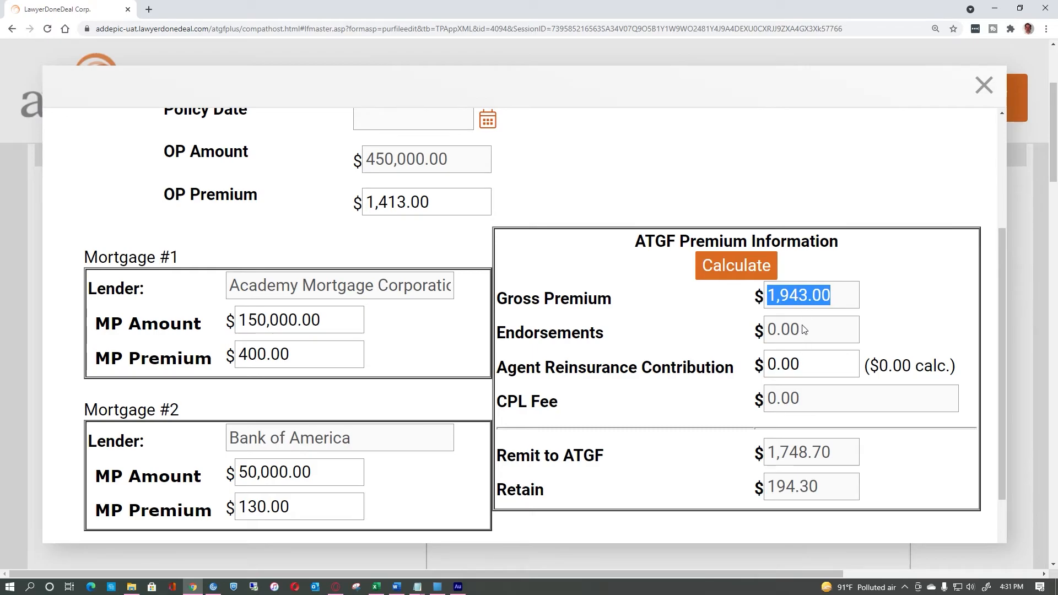
left_click_drag(818, 330, 765, 330)
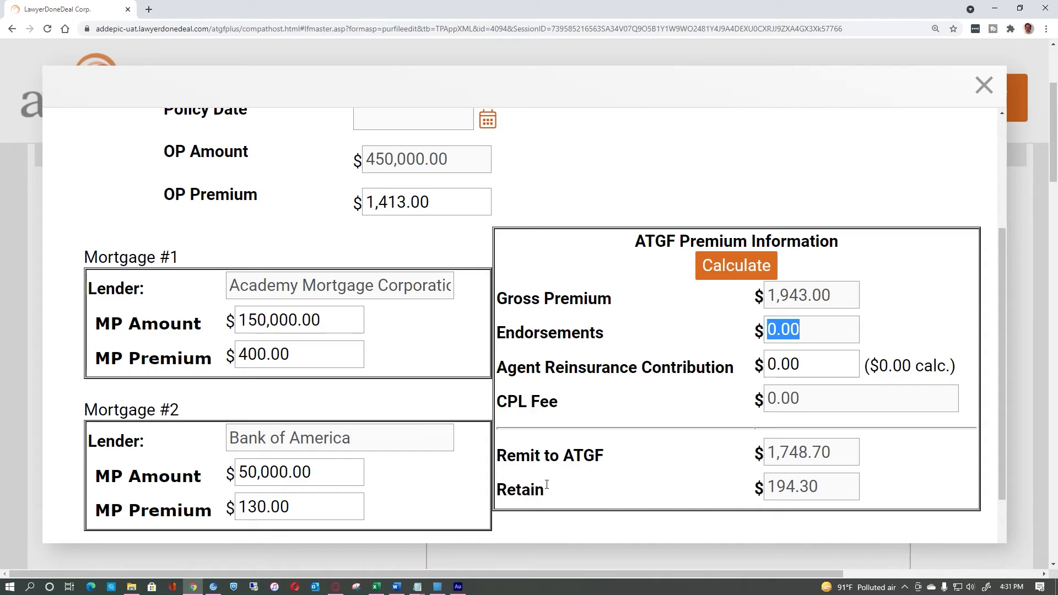
left_click_drag(843, 456, 766, 461)
left_click_drag(827, 494, 764, 492)
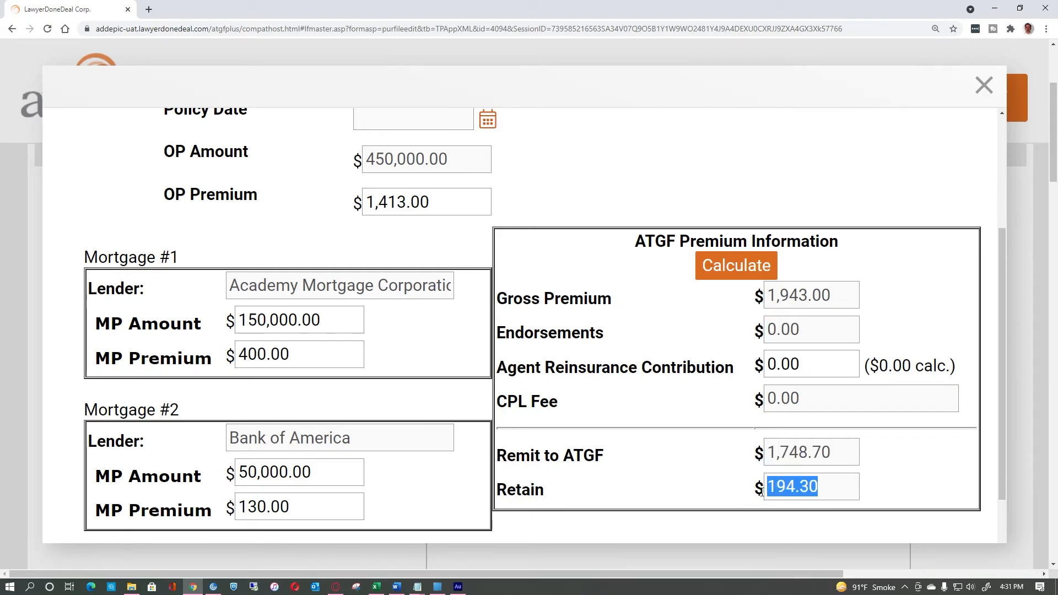
left_click(928, 205)
Expand the endorsements in the Premium Calculator, check the premium of each one, and close the calculator.
scroll(930, 209, "down", 1)
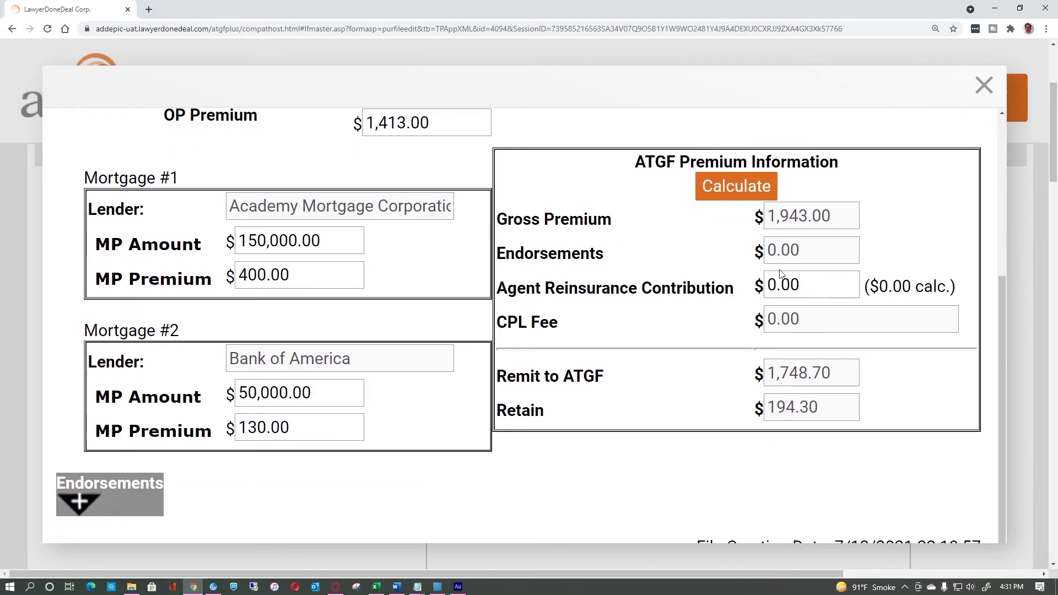
left_click(83, 505)
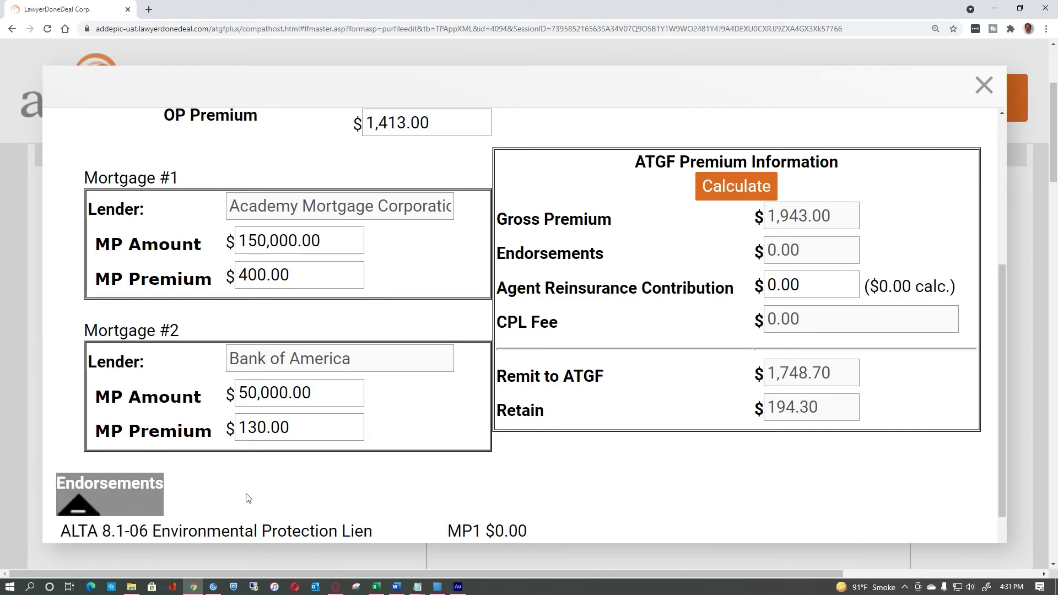
scroll(609, 469, "down", 1)
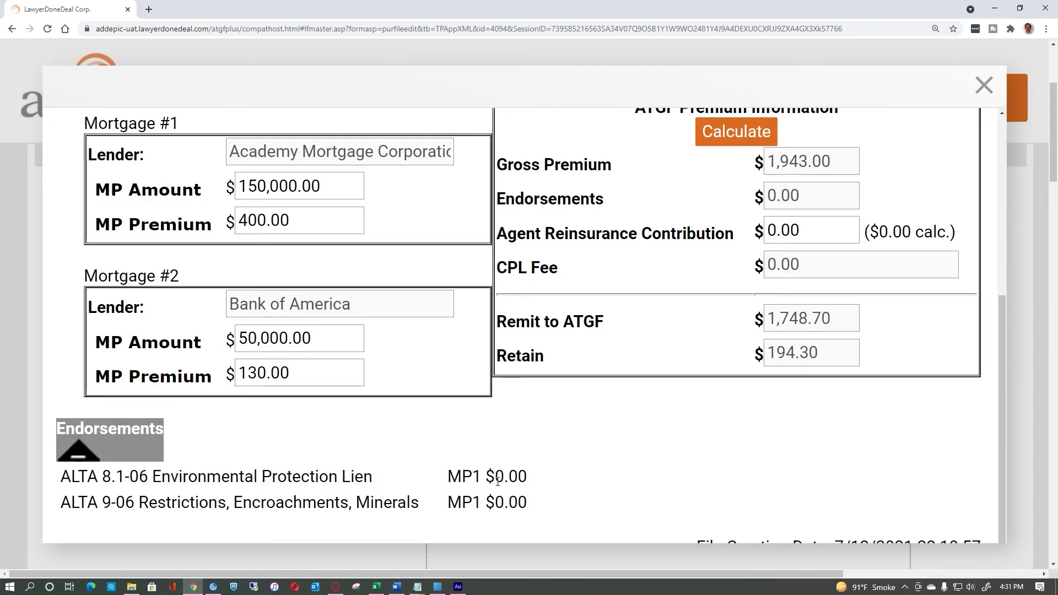
left_click_drag(486, 478, 494, 503)
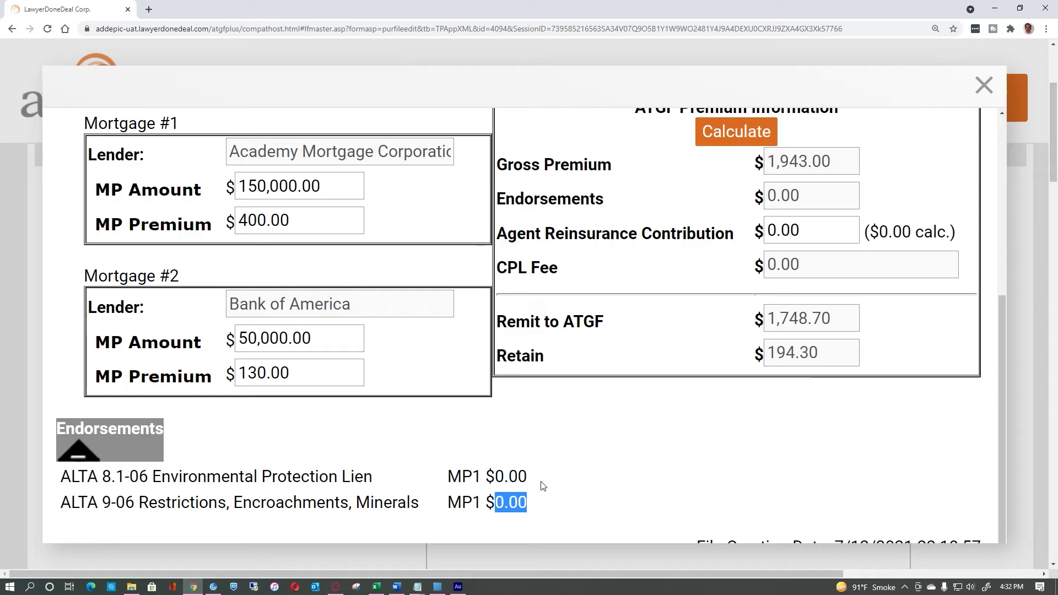
scroll(650, 375, "up", 5)
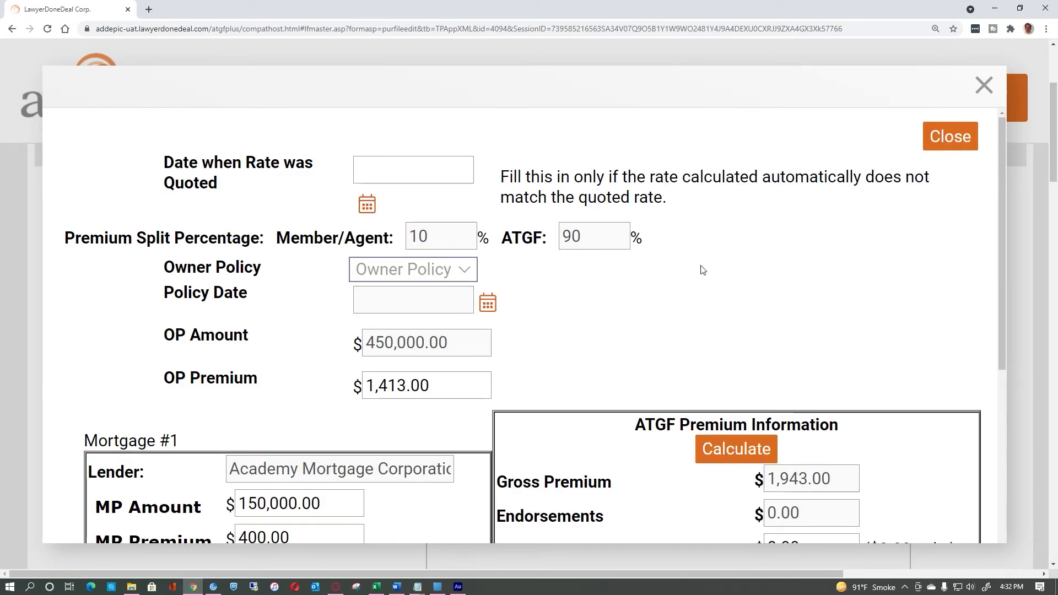
left_click(932, 143)
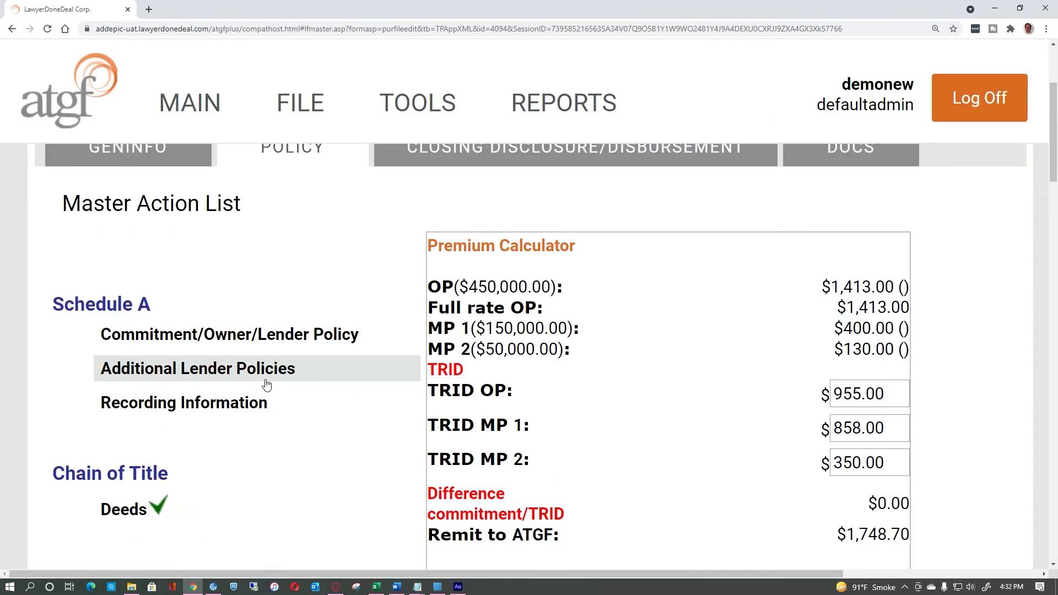
Create a new closing protection letter (CPL) for the file and open the resulting document.
scroll(270, 386, "up", 3)
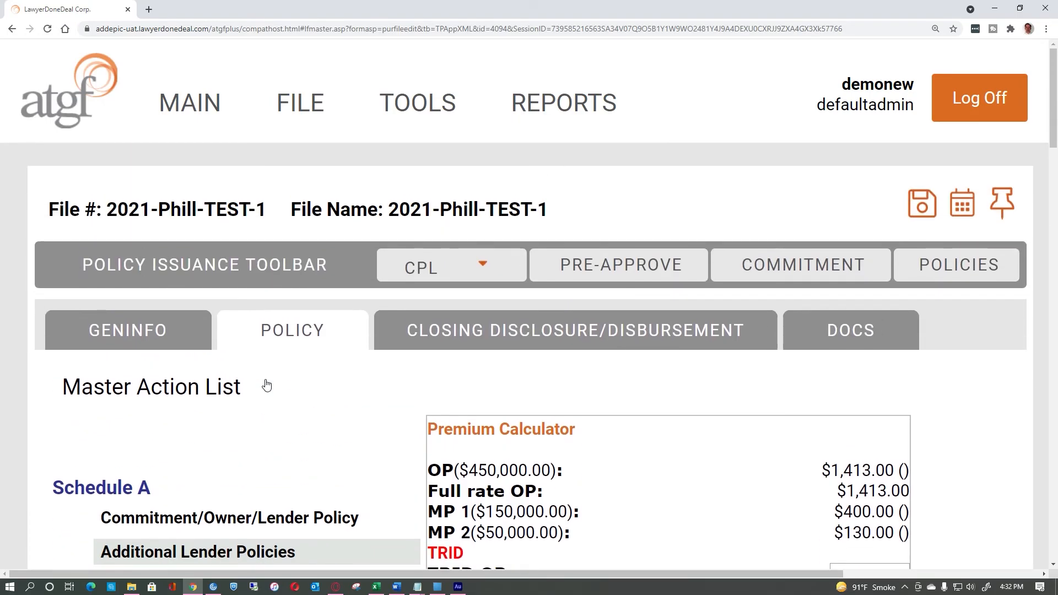
left_click(487, 272)
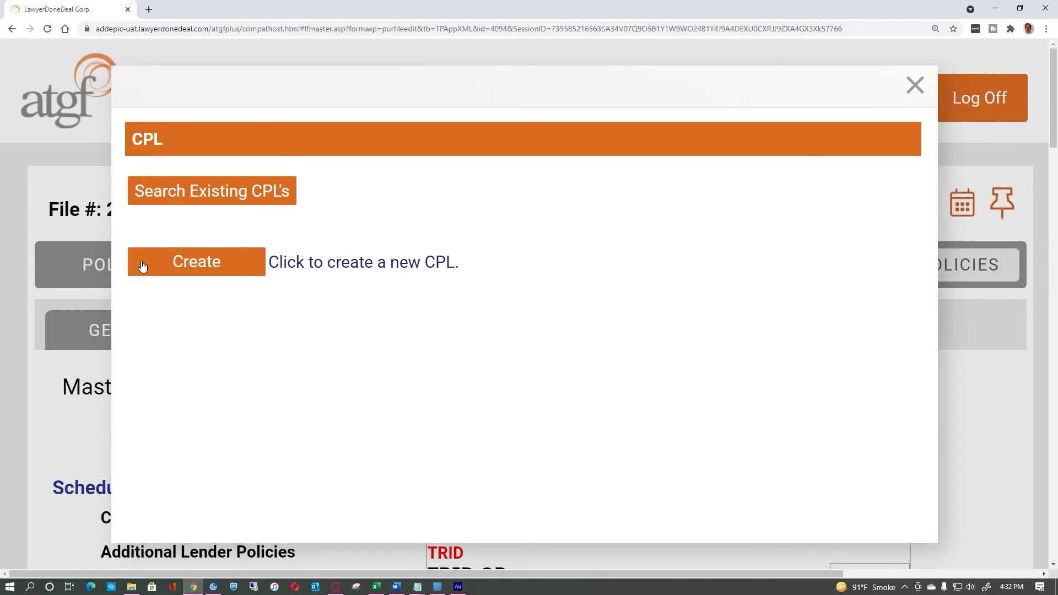
left_click(142, 269)
left_click(207, 314)
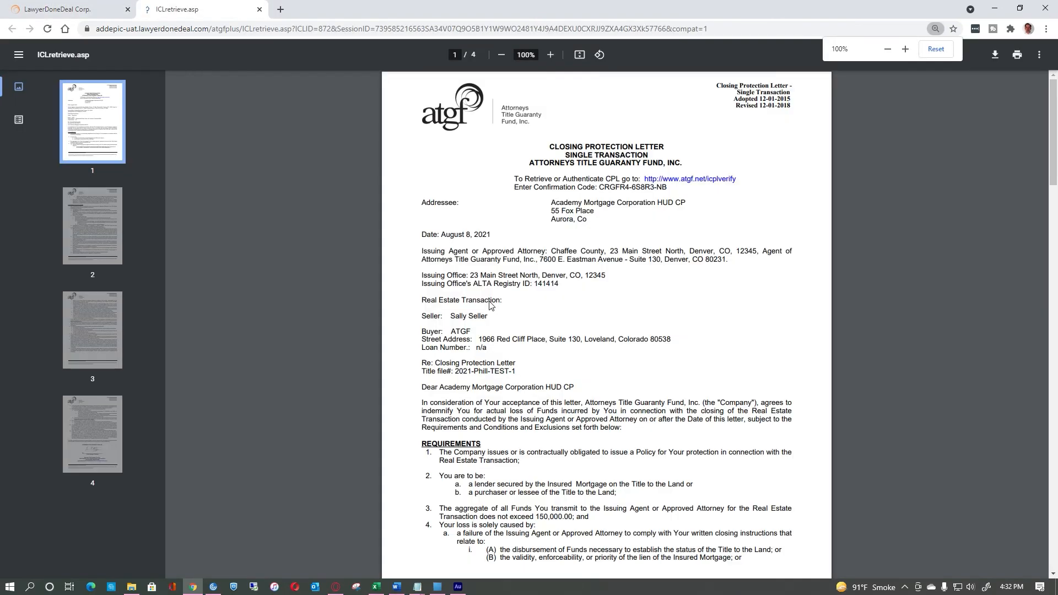
Review the closing protection letter's addressee, transaction details and confirmation code, and close the letter and the CPL dialog.
scroll(604, 202, "down", 4)
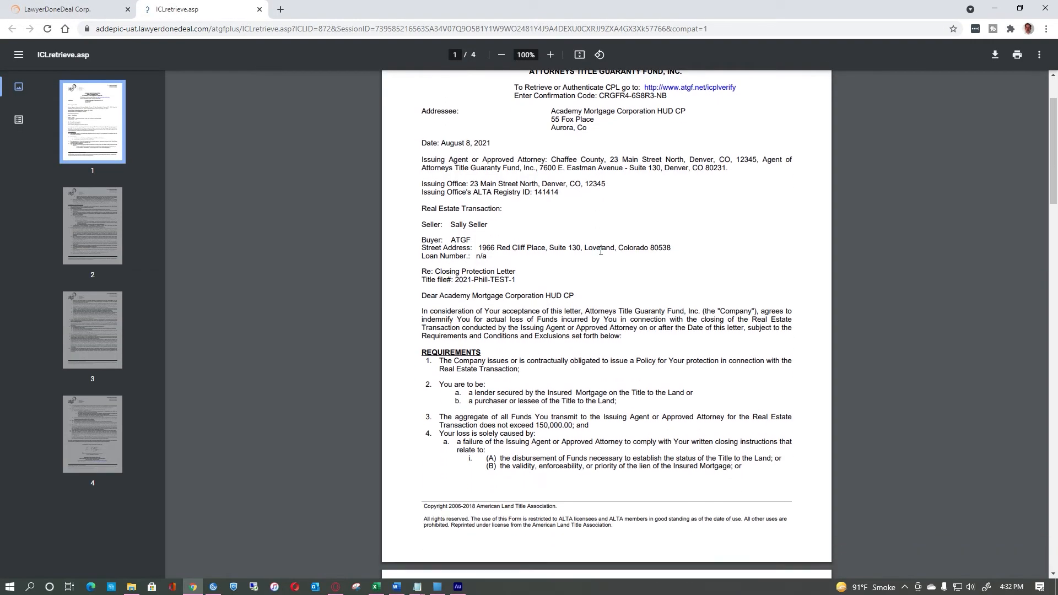
scroll(601, 251, "up", 4)
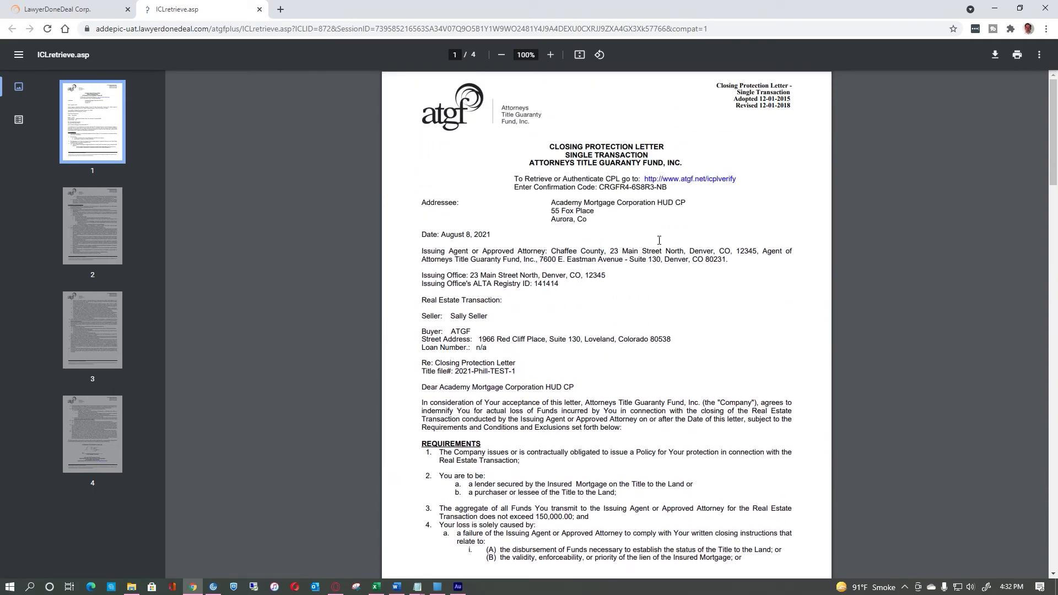
scroll(607, 139, "up", 5, "ctrl")
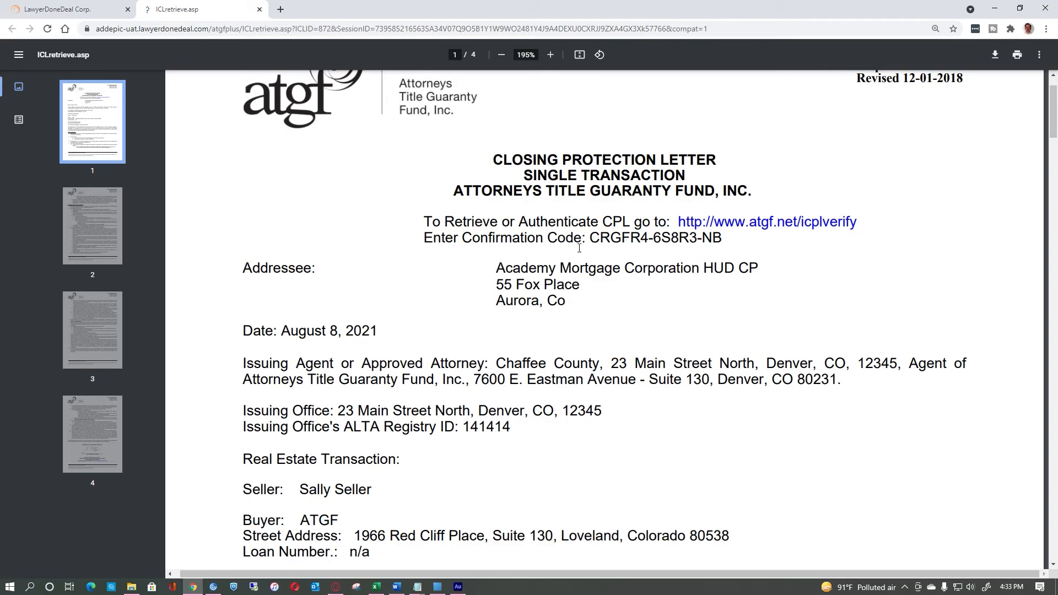
left_click_drag(590, 243, 737, 246)
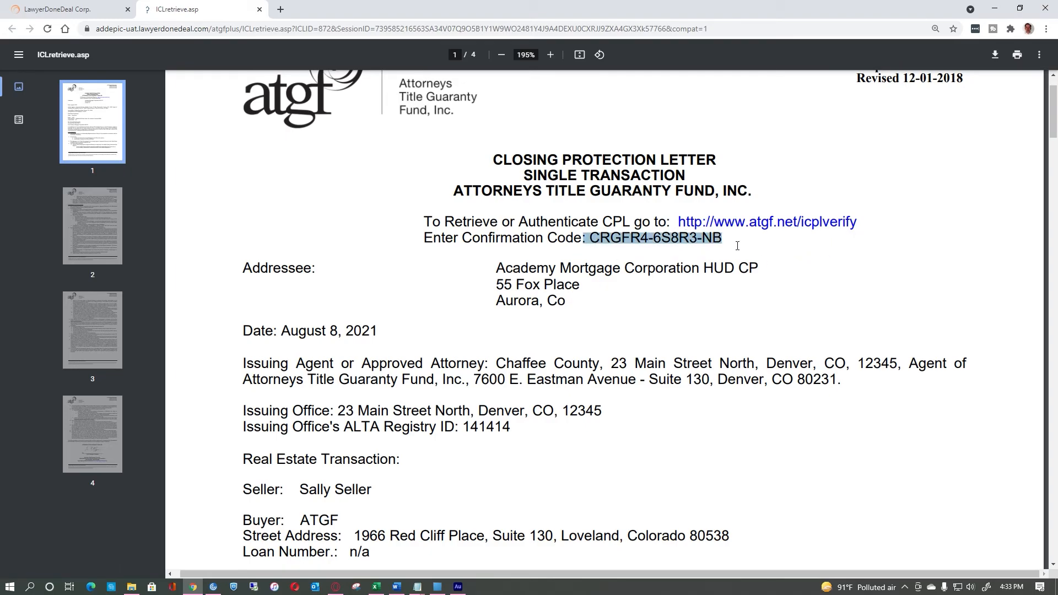
left_click(737, 246)
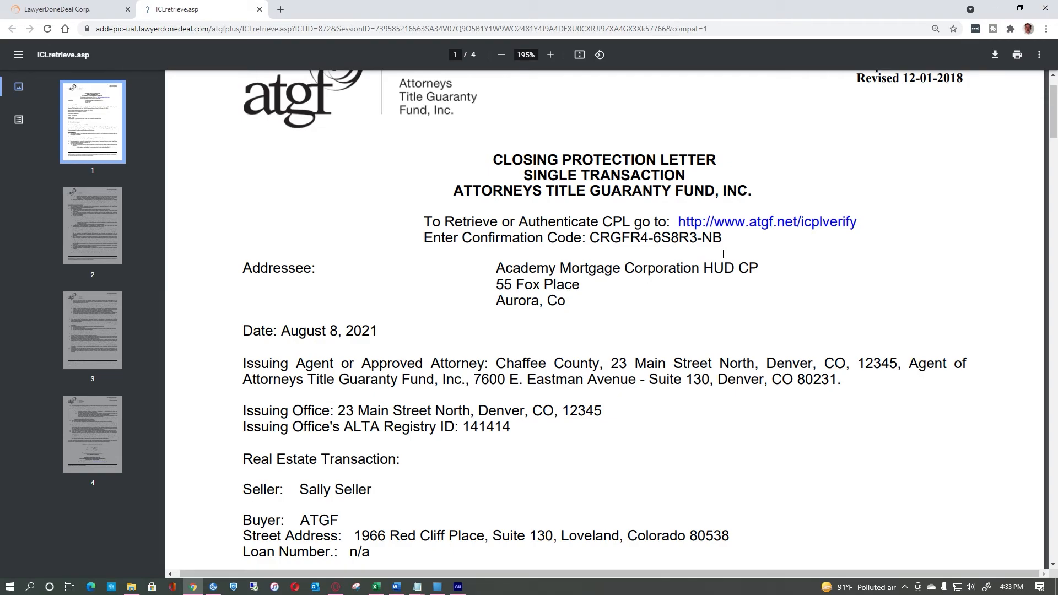
left_click(259, 9)
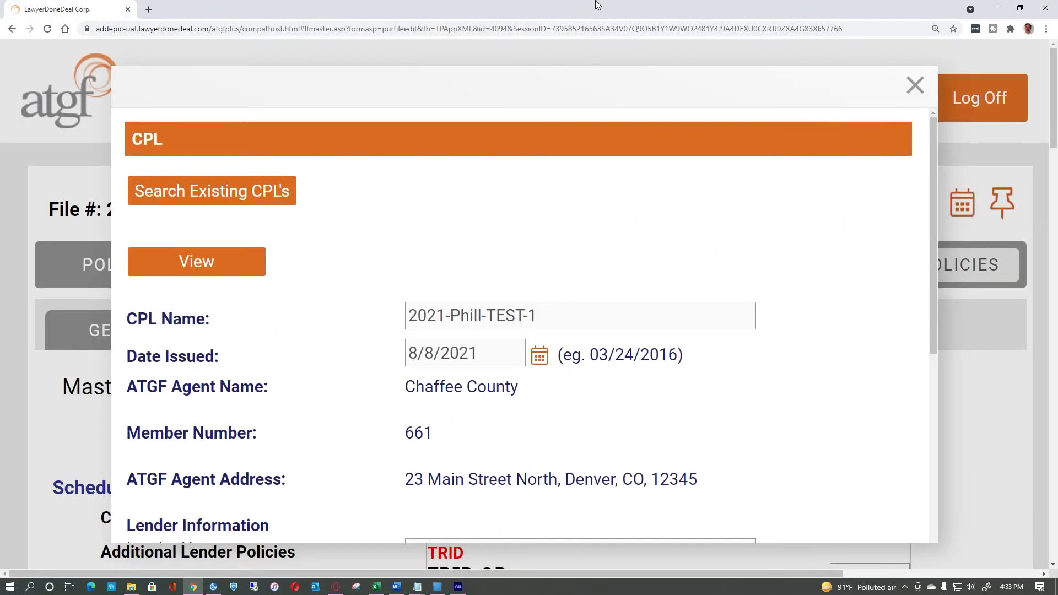
left_click(914, 88)
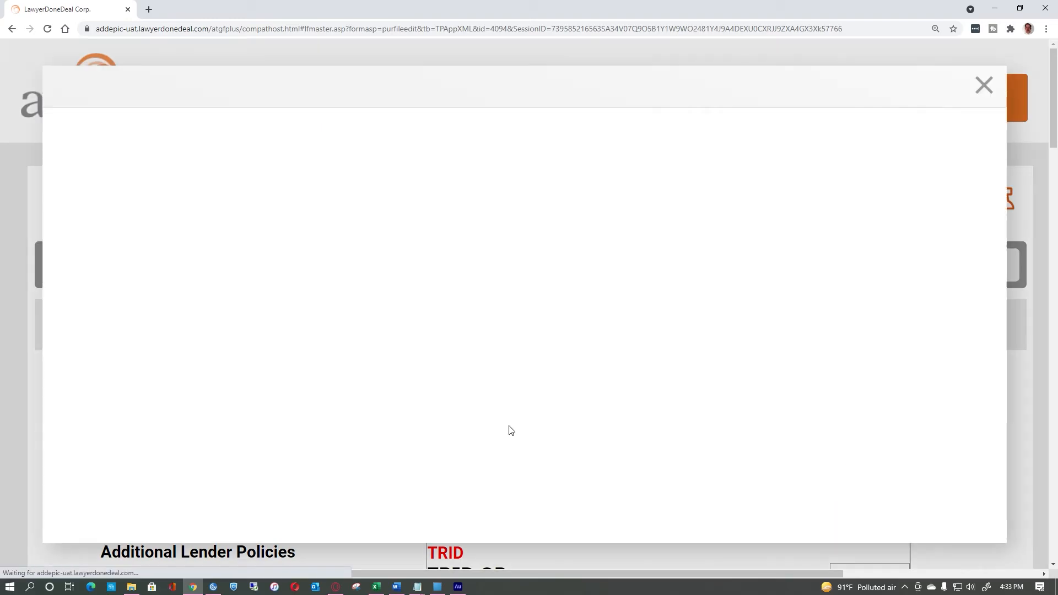
Check the CPL fee in the Premium Calculator's ATGF Premium Information and close the calculator.
scroll(809, 273, "down", 3)
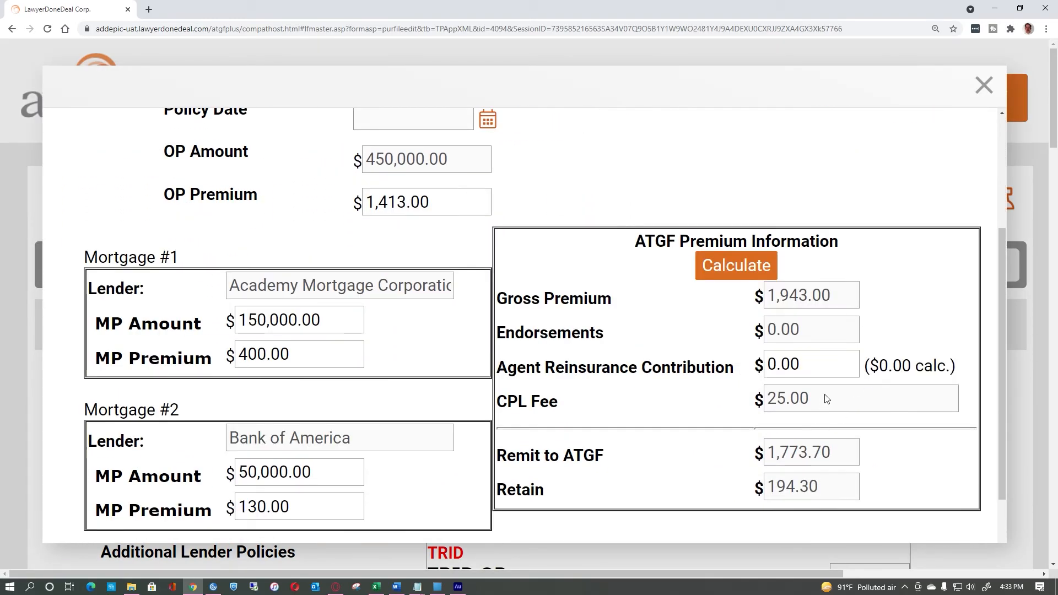
double_click(825, 400)
left_click(633, 413)
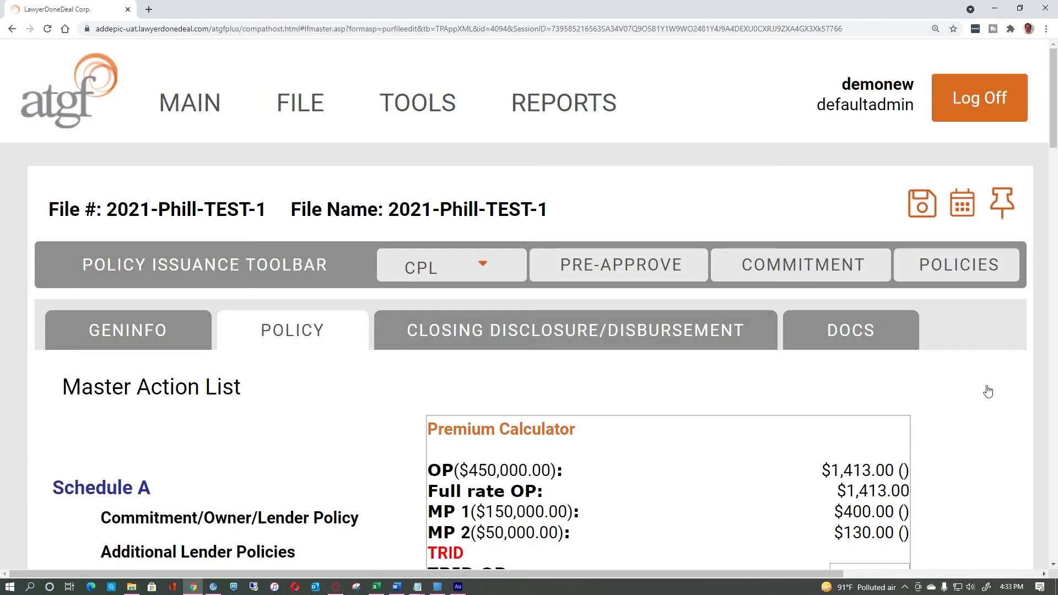
Open the file's commitments and generate a preview of the new commitment.
scroll(988, 392, "down", 2)
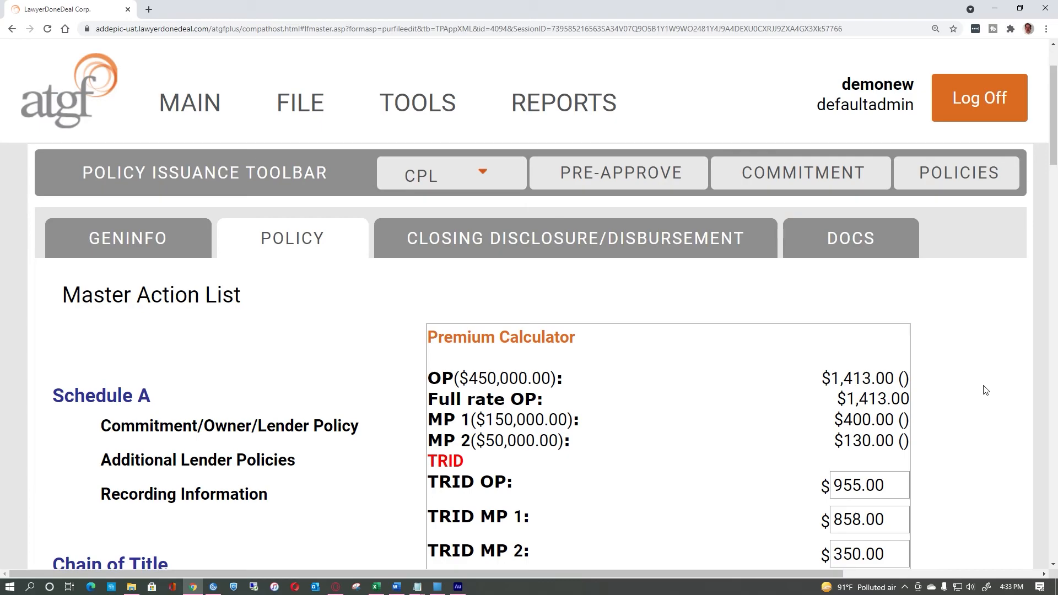
left_click(782, 186)
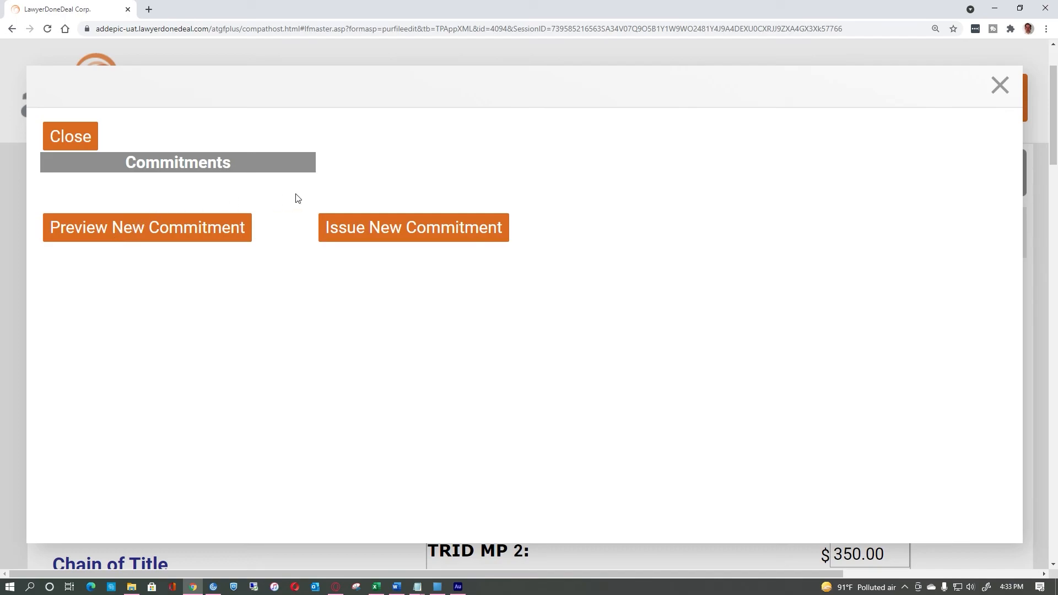
left_click(136, 231)
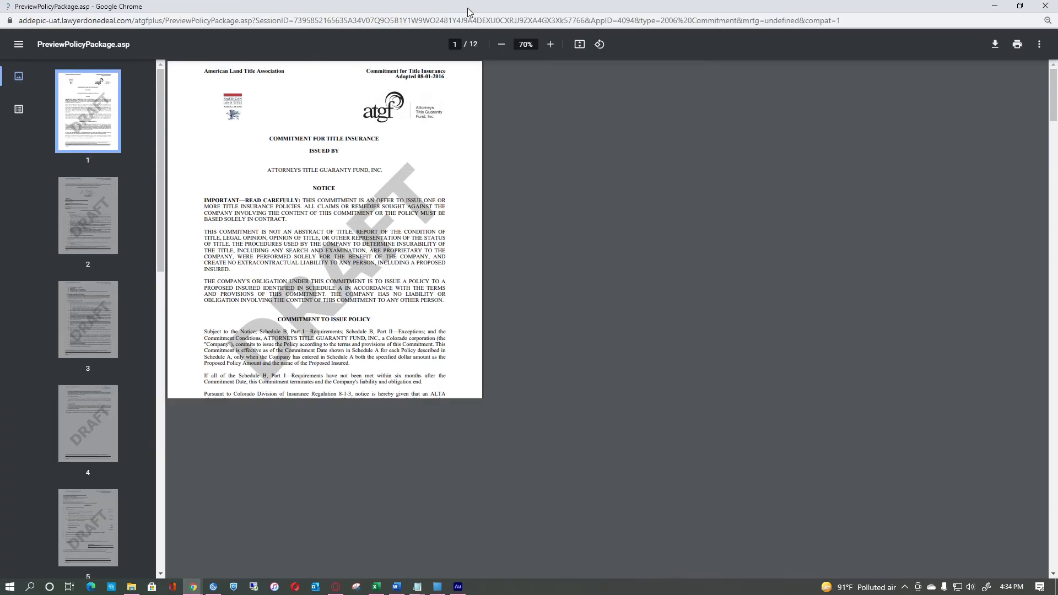
Enlarge the commitment preview and review its notice, conditions, and Schedule A transaction data, policies and premiums.
left_click(461, 8)
scroll(608, 328, "up", 8)
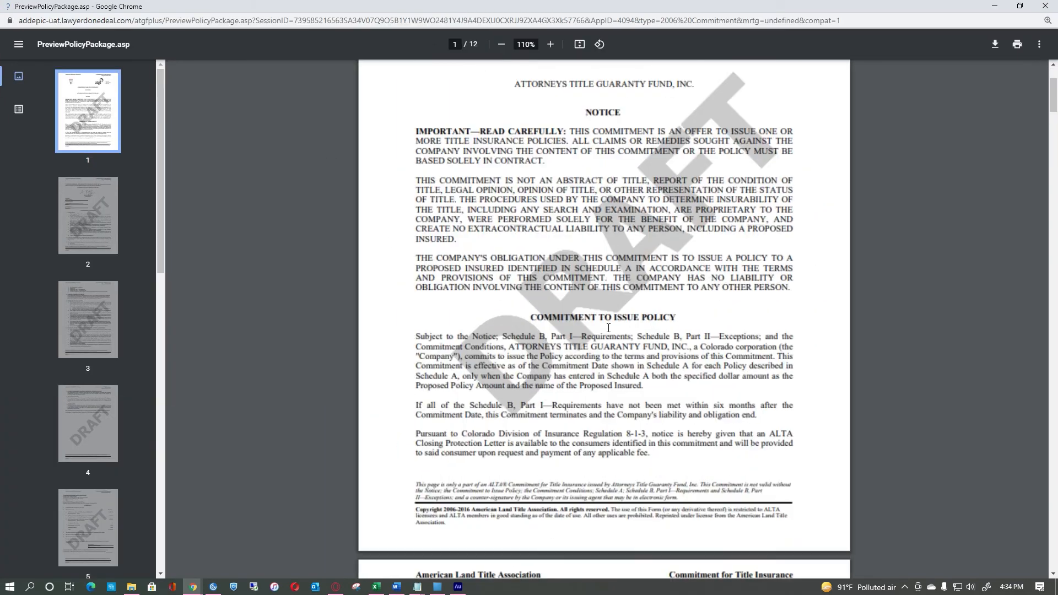
scroll(609, 328, "down", 3)
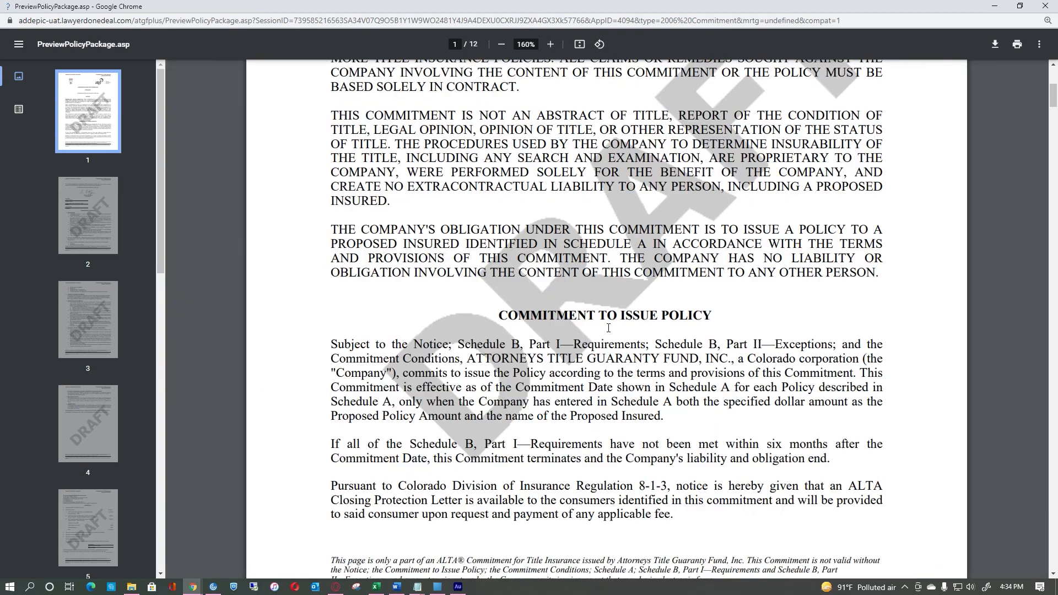
scroll(727, 251, "down", 11)
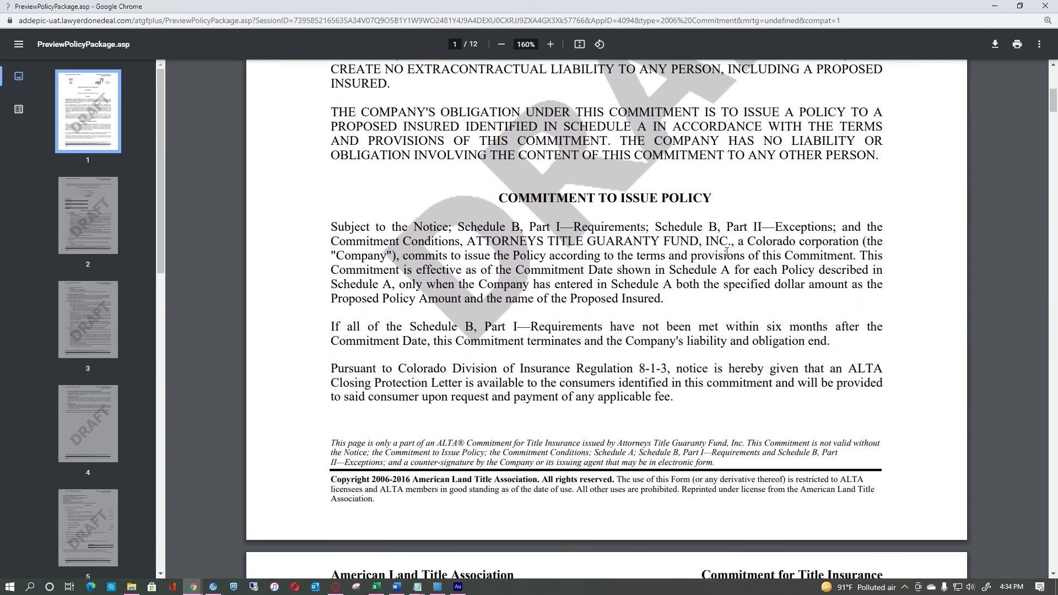
scroll(727, 252, "down", 15)
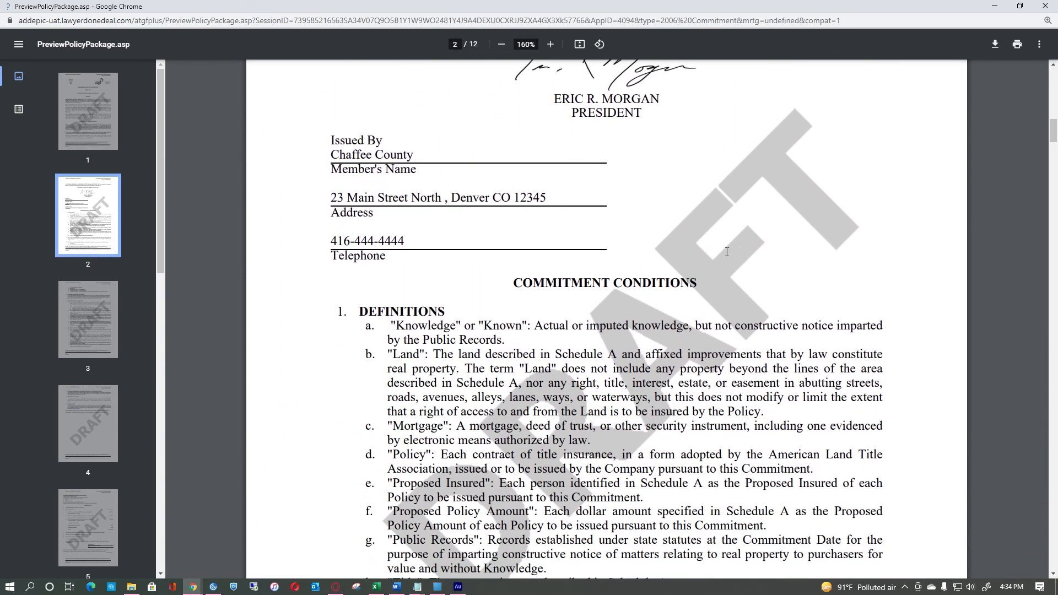
scroll(728, 252, "down", 20)
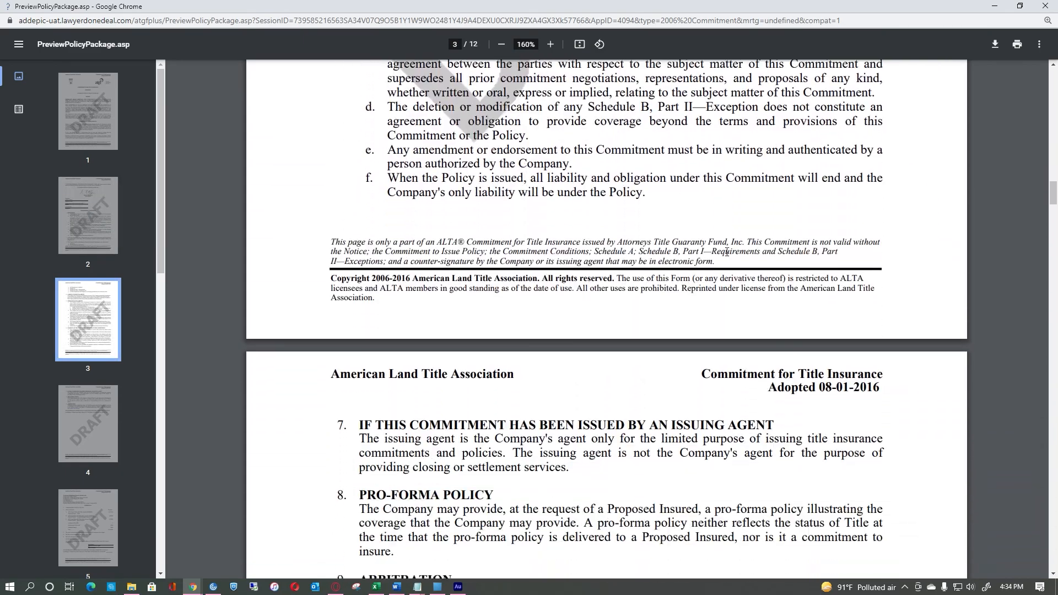
scroll(727, 252, "down", 15)
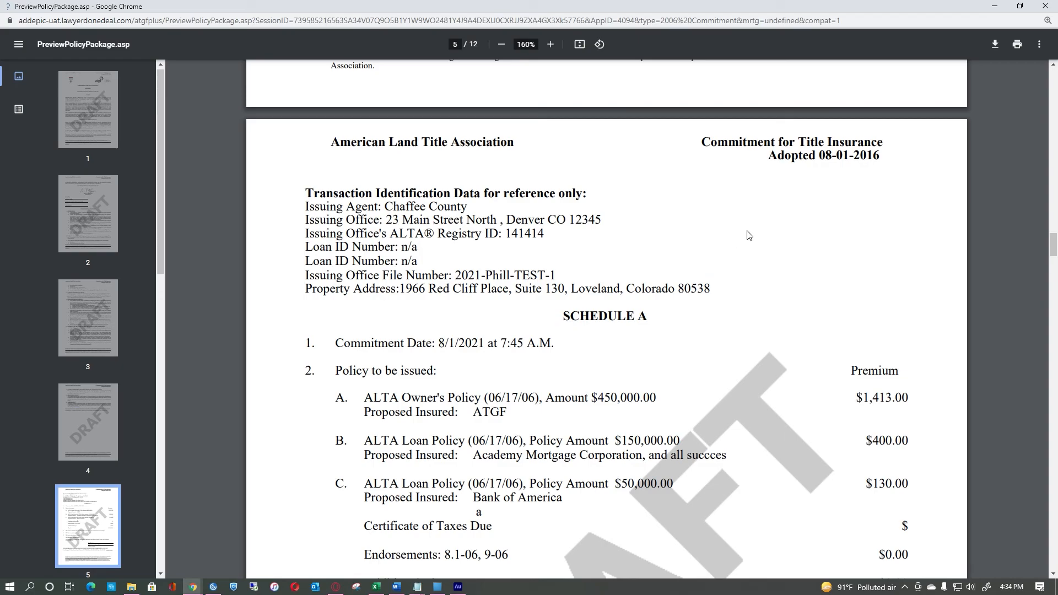
scroll(302, 125, "down", 2)
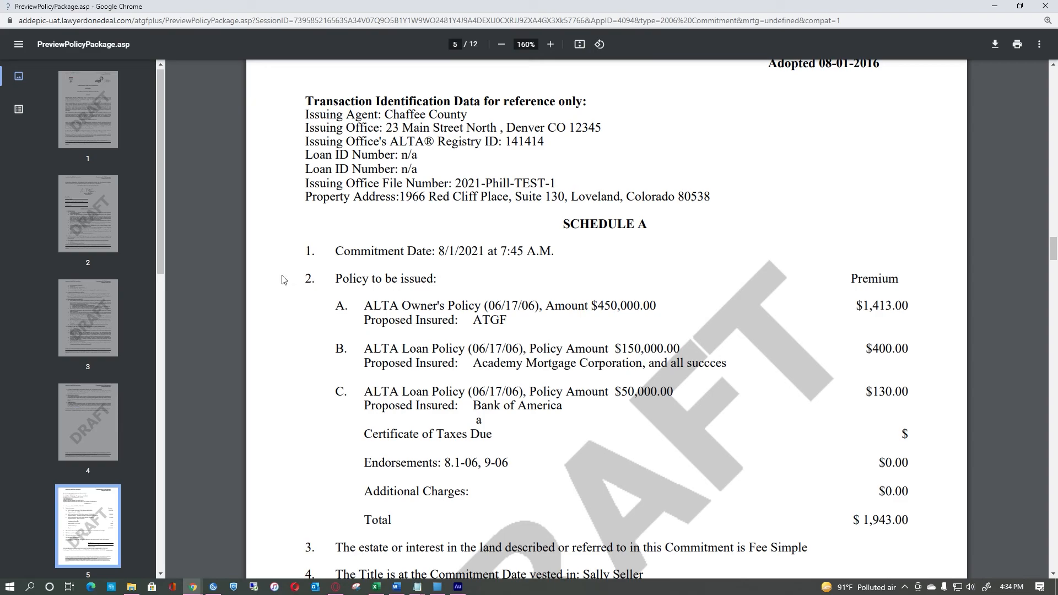
scroll(283, 280, "down", 2)
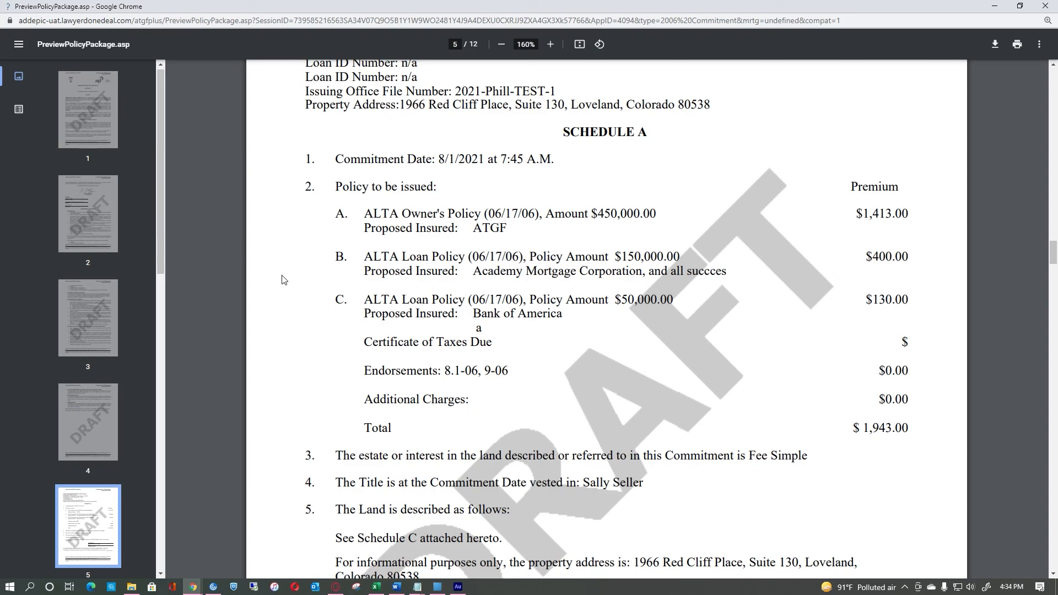
Review the Schedule B, Part I requirements and the notes that follow, and close the commitment preview.
scroll(283, 280, "down", 15)
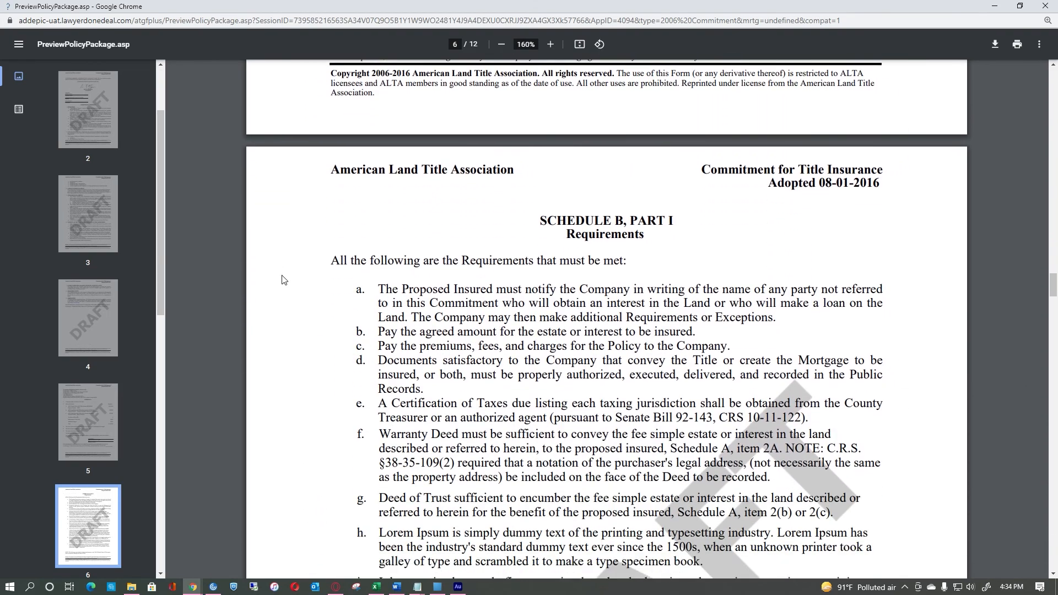
scroll(282, 280, "down", 3)
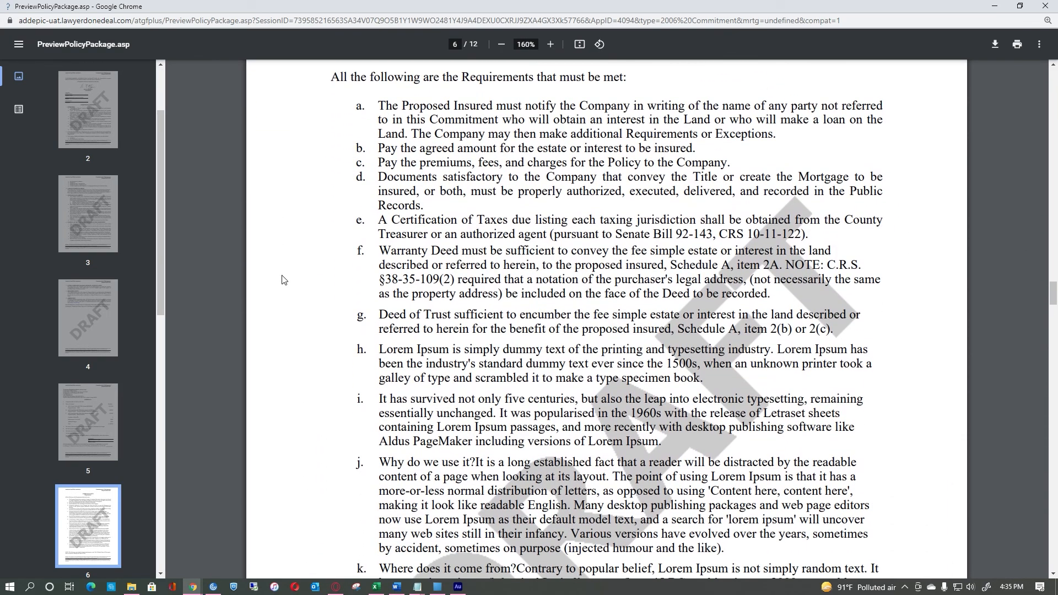
scroll(283, 280, "down", 2)
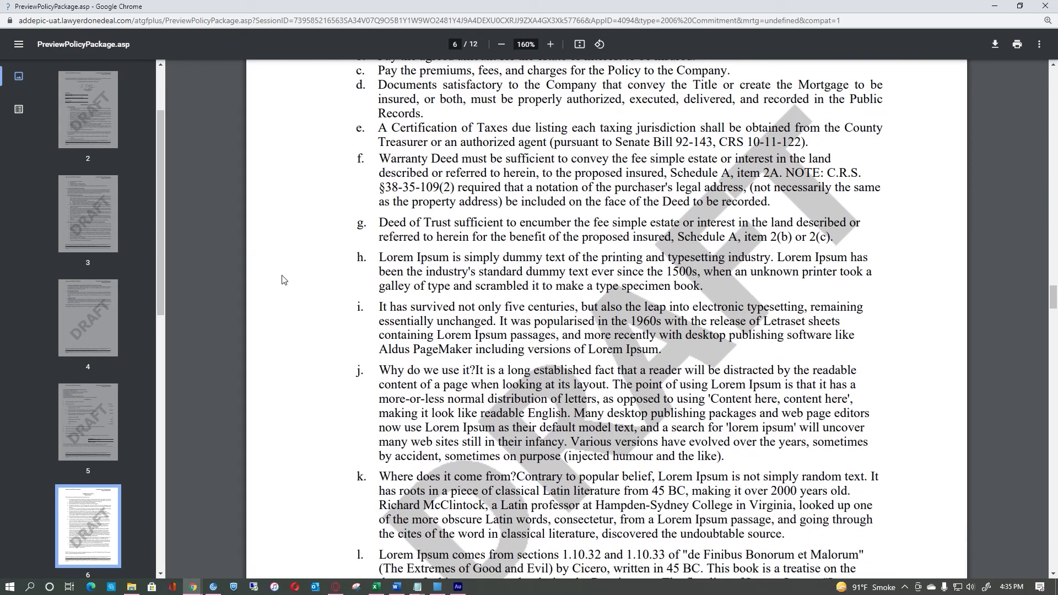
scroll(282, 280, "down", 12)
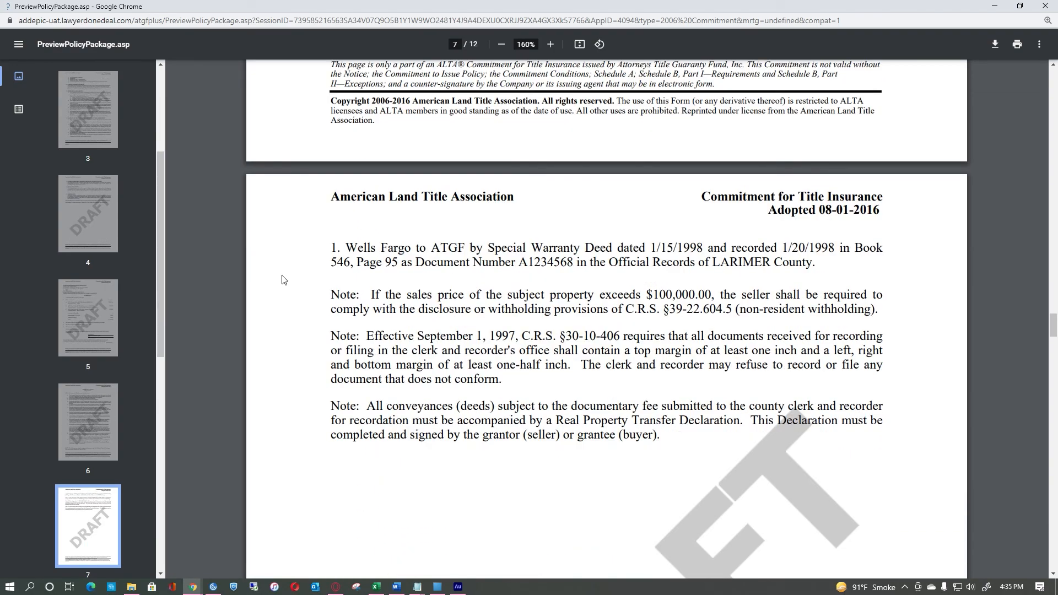
left_click(1046, 6)
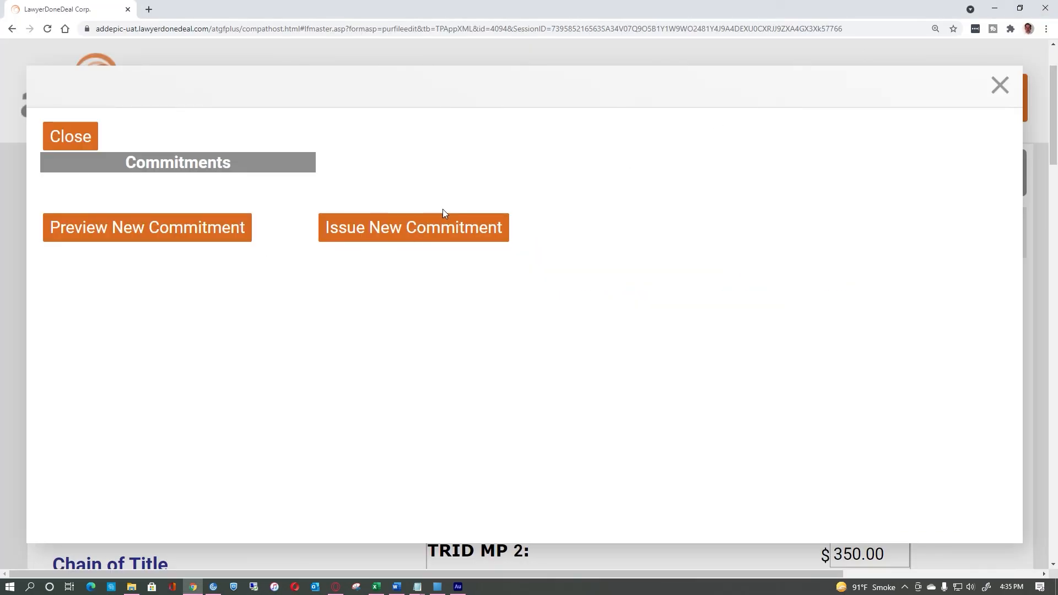
Issue a new commitment for the file, check its commitment number, and open the issued commitment for viewing.
left_click(427, 230)
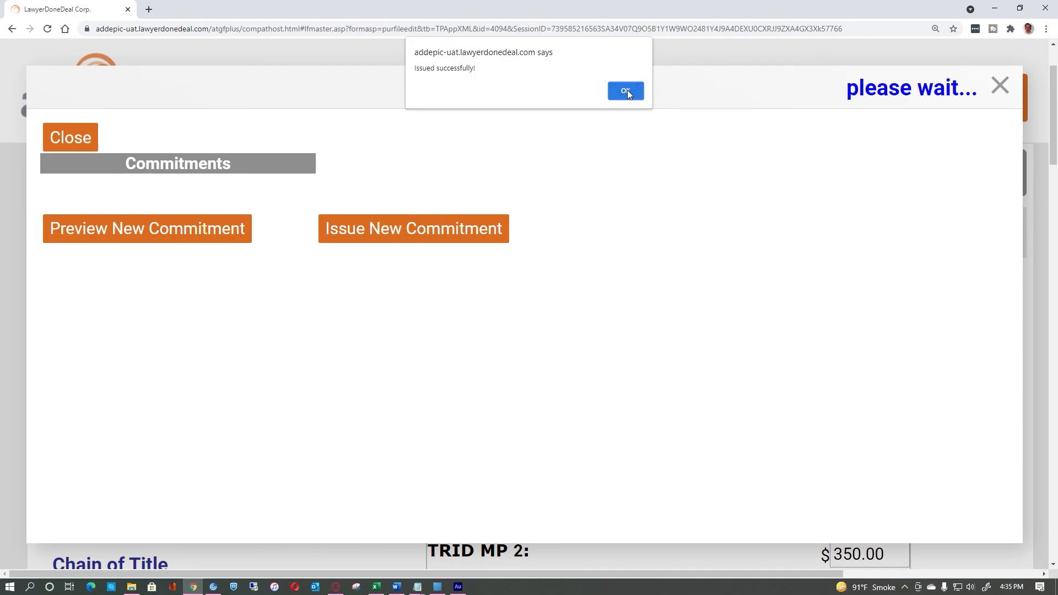
left_click(627, 91)
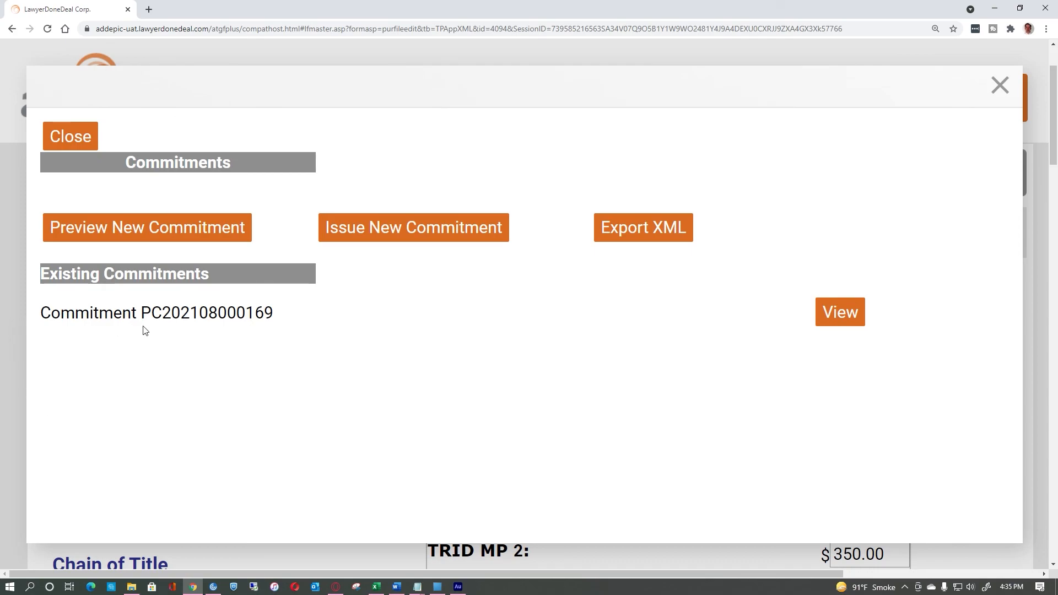
left_click_drag(149, 314, 286, 314)
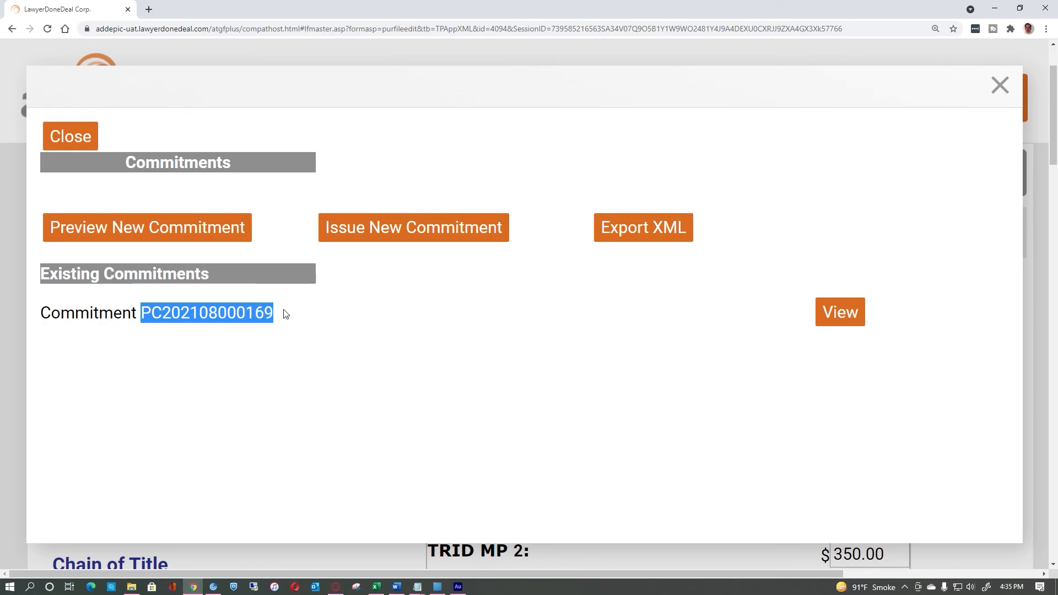
left_click(841, 316)
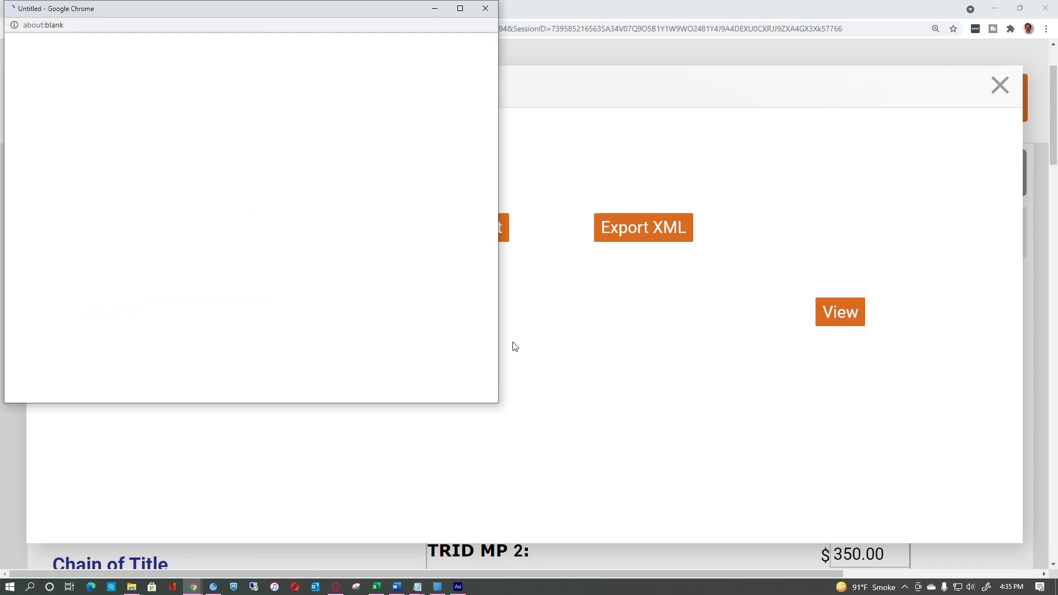